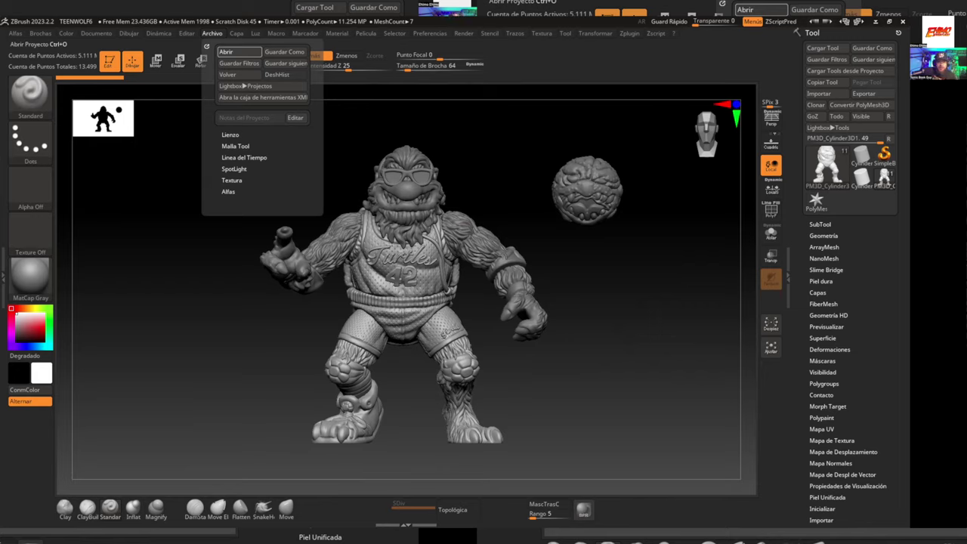
Step: Open the yeti 7 project and fit the whole figure in view
click(225, 51)
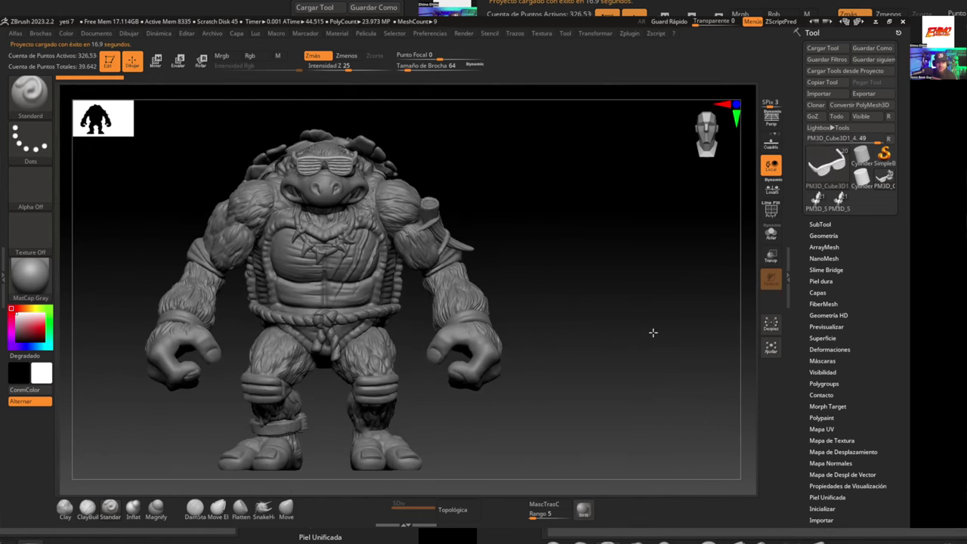
key(f)
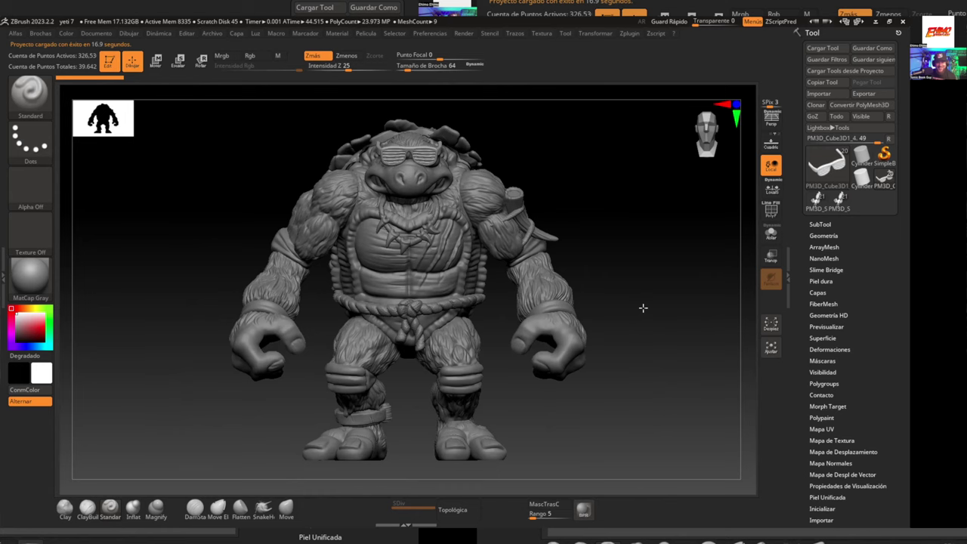
mouse_move(643, 308)
mouse_down()
mouse_move(589, 319)
mouse_move(622, 306)
mouse_move(602, 330)
mouse_move(707, 308)
mouse_move(749, 257)
mouse_up()
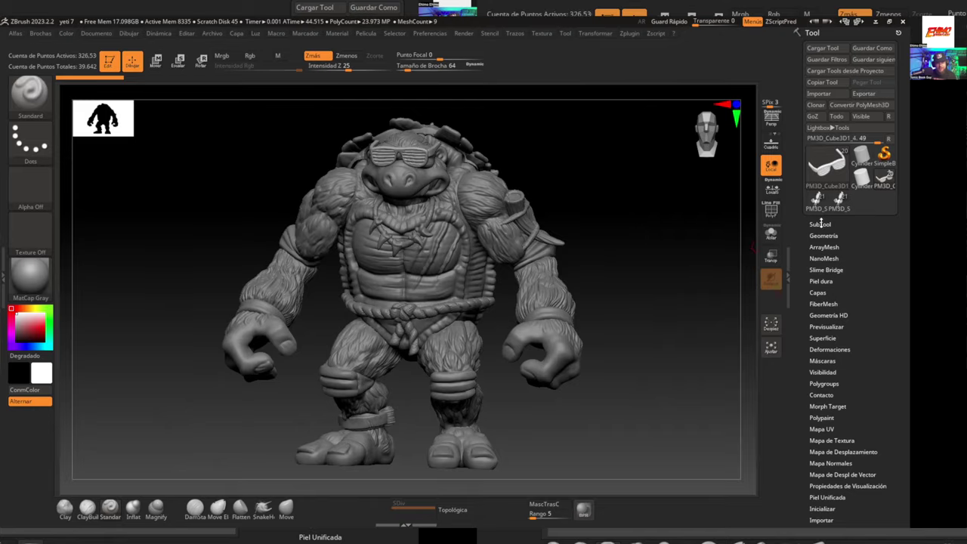
Step: Expand the SubTool list to 14 visible entries and swap the head with sunglasses for the bare cabeza spawn head
click(820, 224)
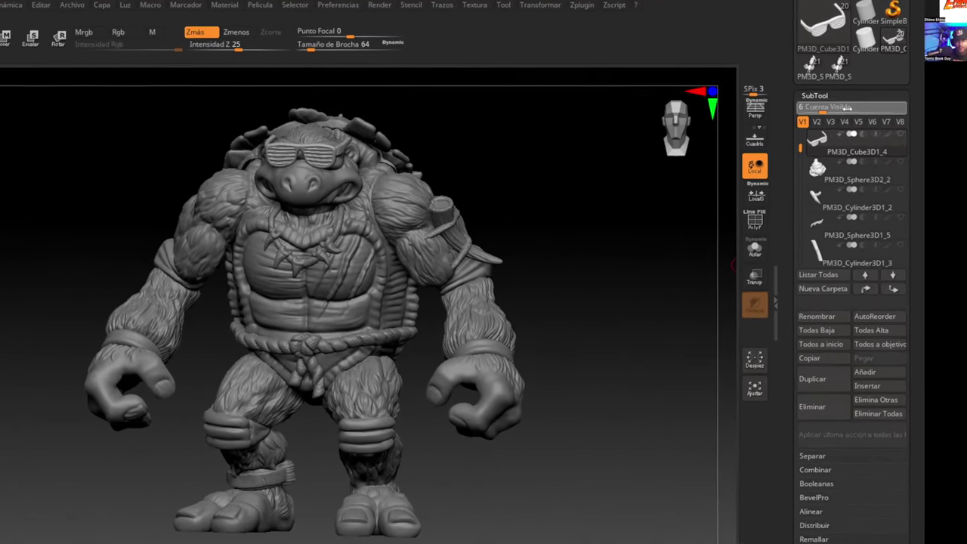
drag(847, 108, 860, 108)
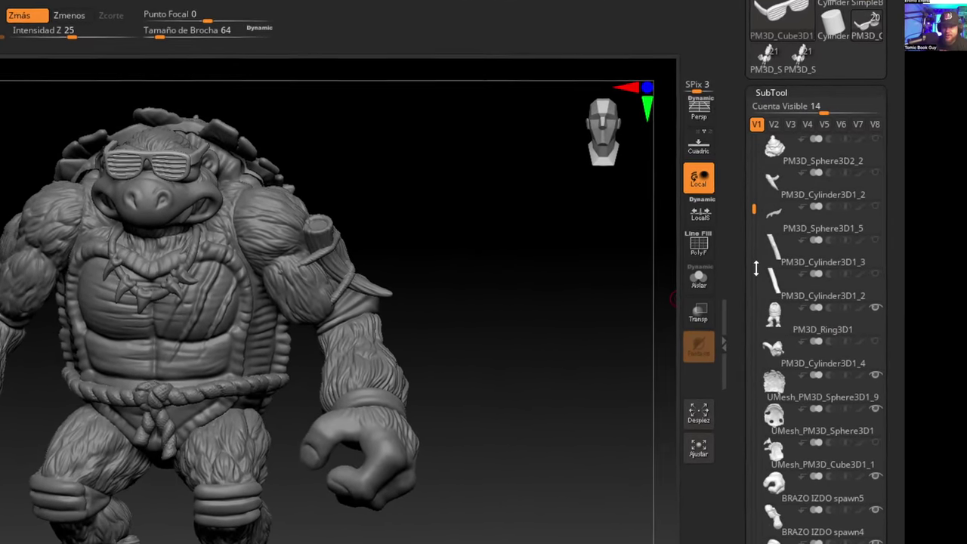
drag(756, 268, 746, 138)
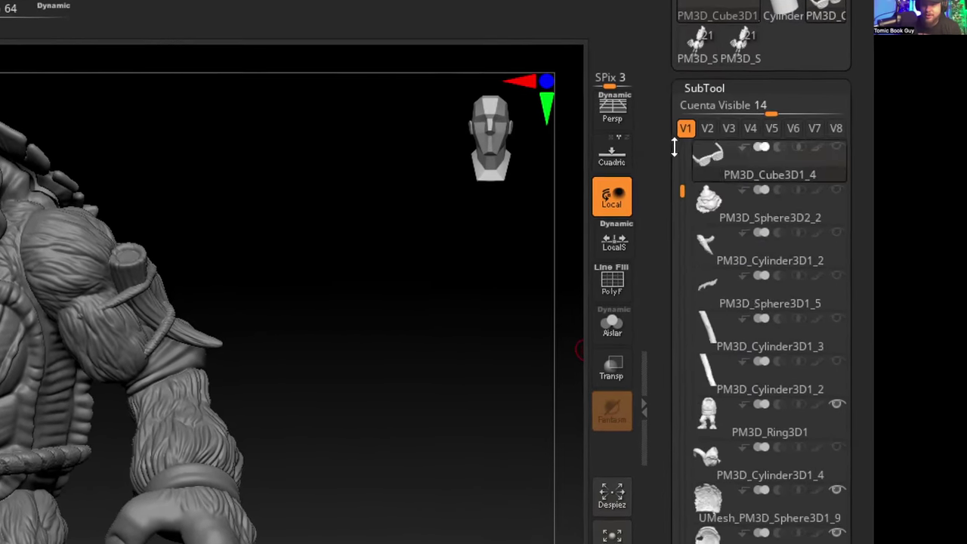
drag(673, 146, 664, 114)
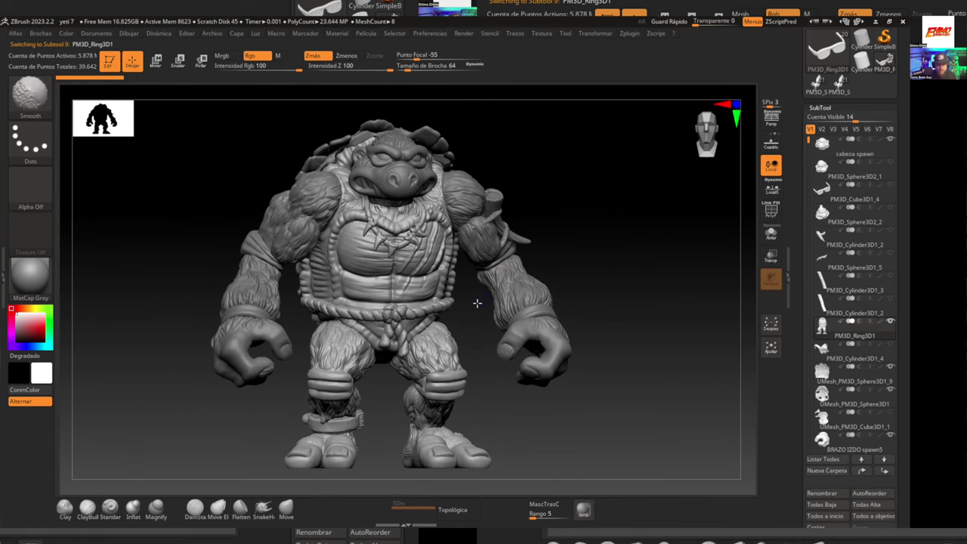
Step: Make a BPR render of the figure turned slightly from the front
shift+drag(476, 302, 478, 307)
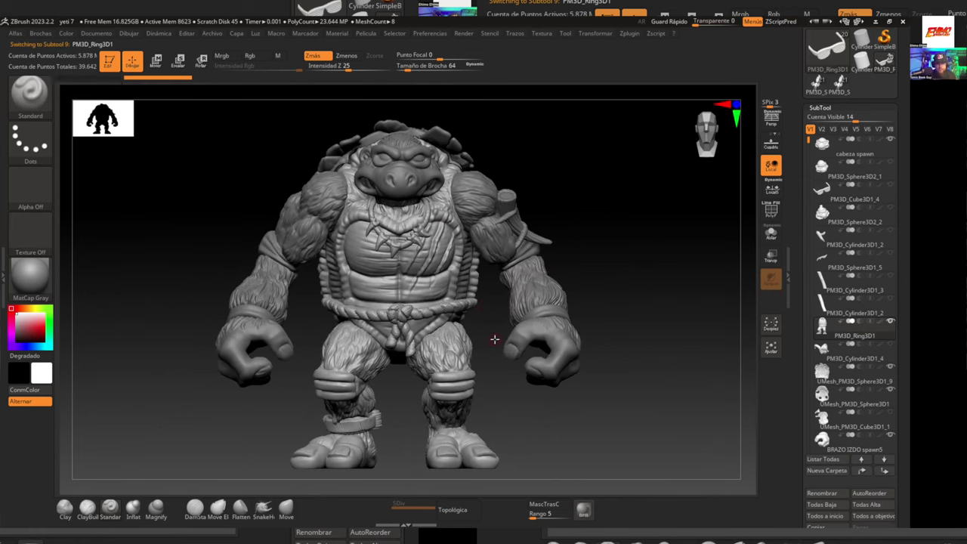
drag(494, 339, 497, 336)
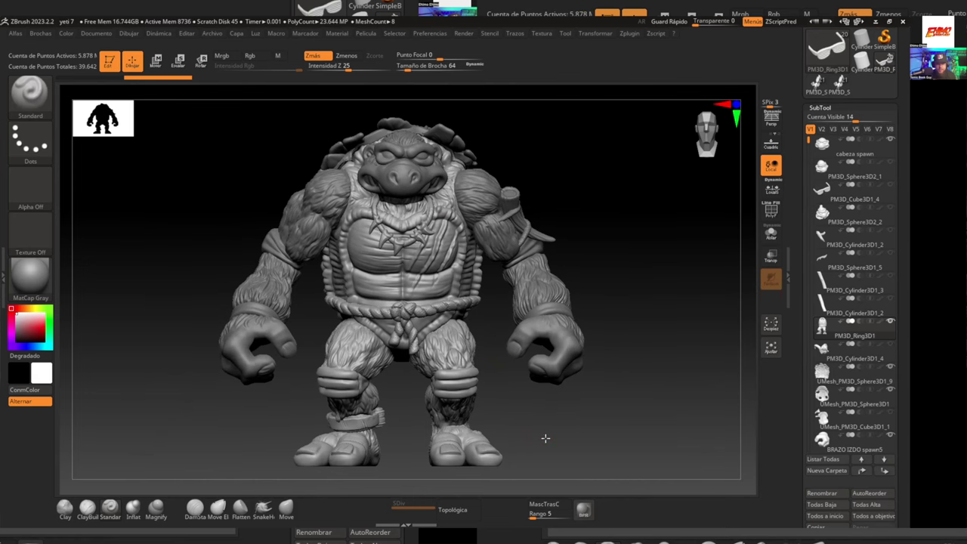
drag(543, 440, 593, 307)
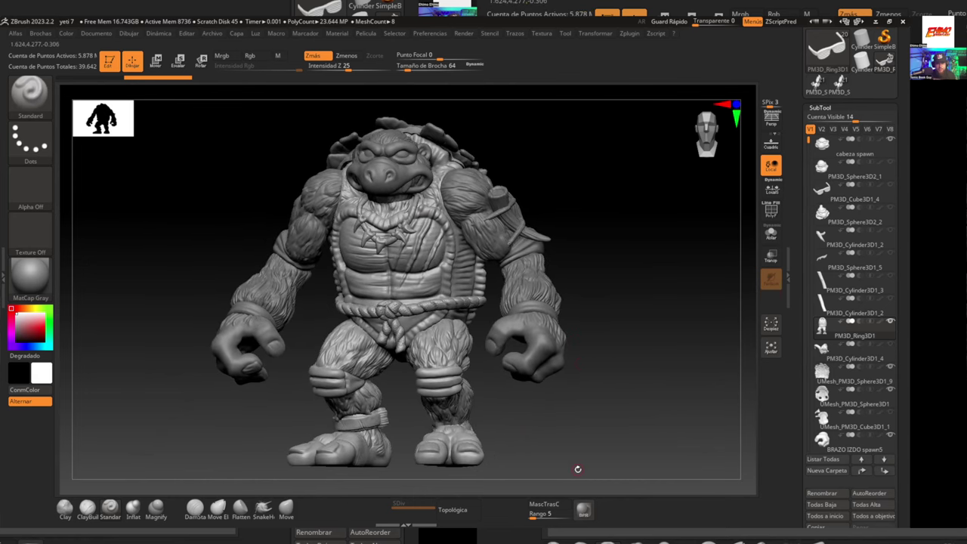
click(583, 512)
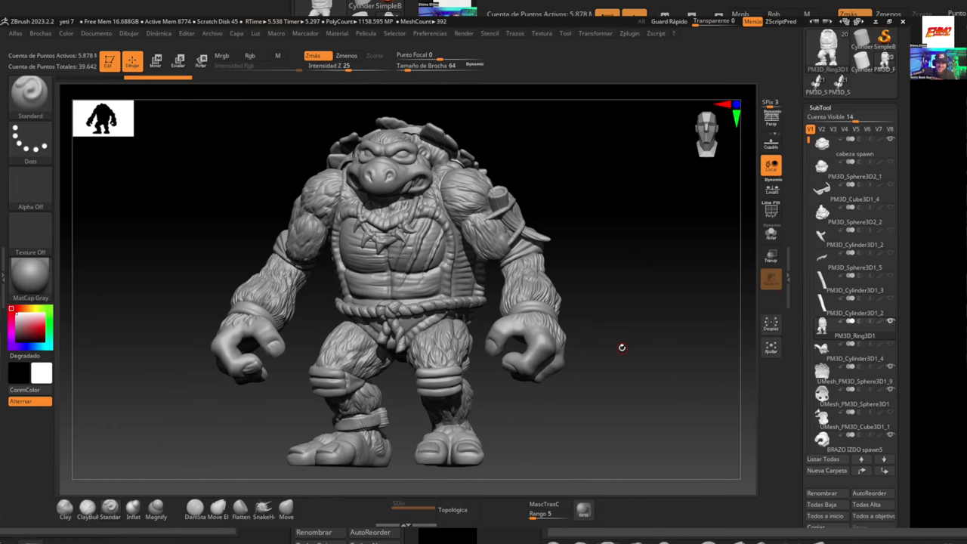
Step: Hide the accessory shell UMesh_PM3D_Sphere3D1 on the back and select the leaf-covered piece UMesh_PM3D_Sphere3D1_9
mouse_move(621, 350)
mouse_down()
mouse_move(587, 345)
mouse_move(619, 382)
mouse_move(680, 362)
mouse_up()
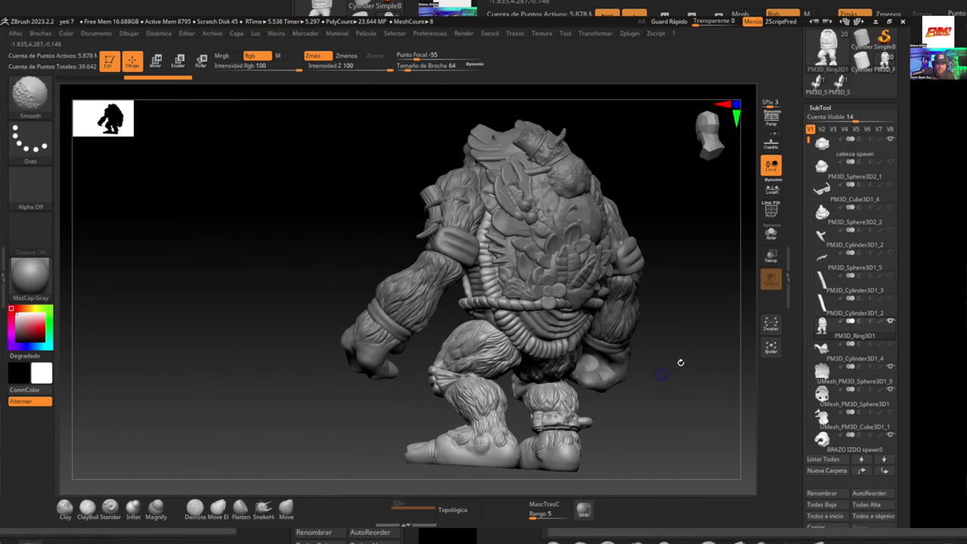
alt+click(575, 184)
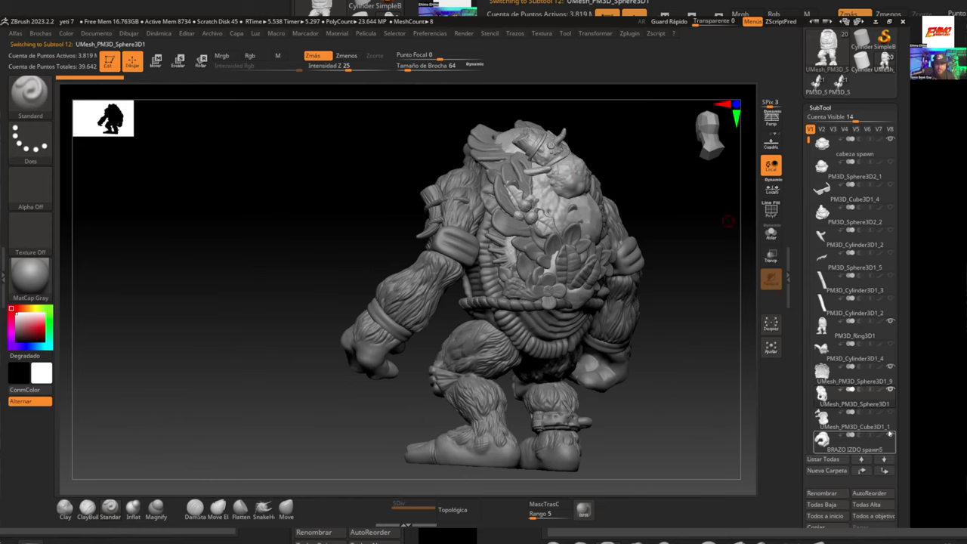
alt+click(500, 191)
drag(684, 244, 649, 239)
drag(477, 231, 468, 231)
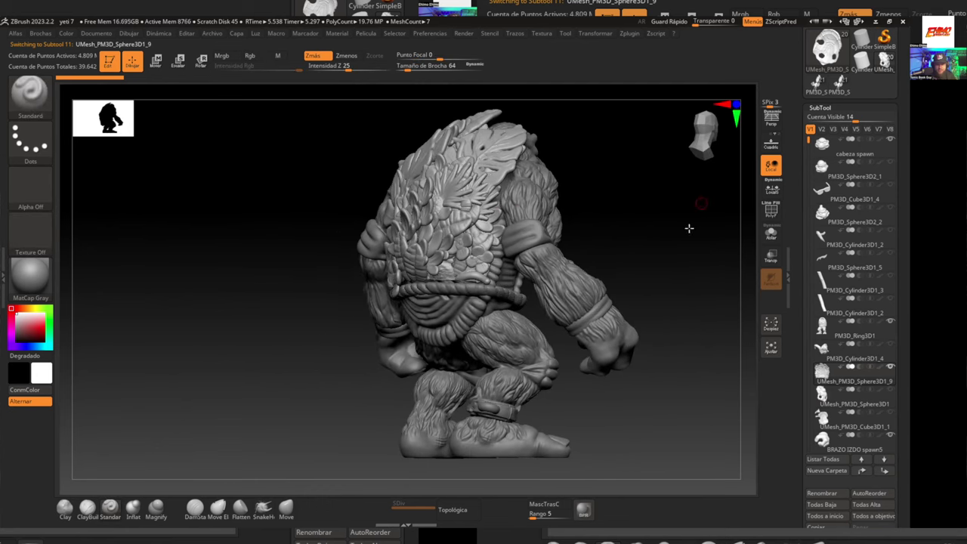
Step: Move the leaf-covered piece away from the turtle shell to expose it, and return the piece to its place
key(w)
drag(533, 165, 365, 161)
mouse_move(295, 354)
mouse_down()
mouse_move(280, 350)
mouse_move(304, 367)
mouse_move(319, 352)
mouse_move(311, 349)
mouse_up()
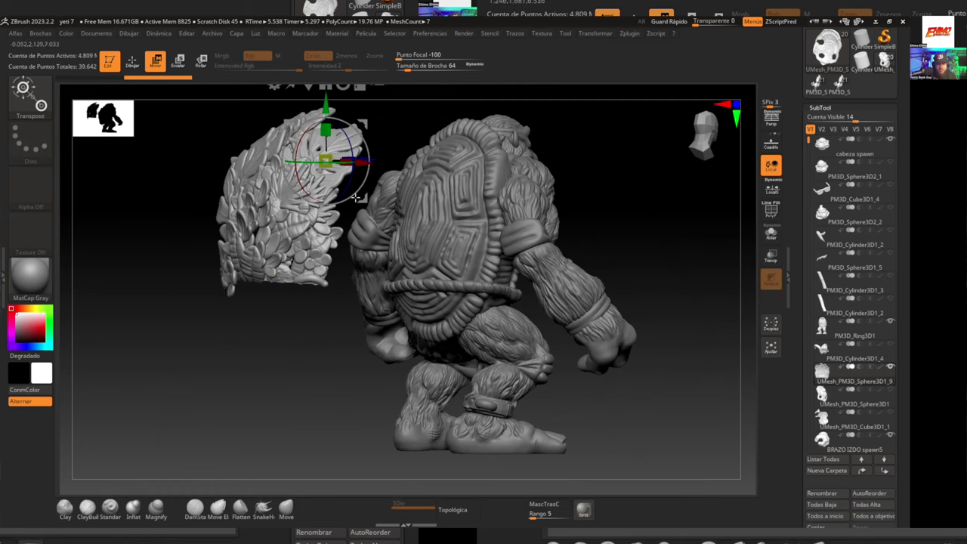
drag(398, 149, 383, 156)
drag(571, 157, 605, 155)
key(q)
Step: Examine the figure's leafy back, chest, ankle band, feet and arms from several angles
drag(283, 342, 627, 297)
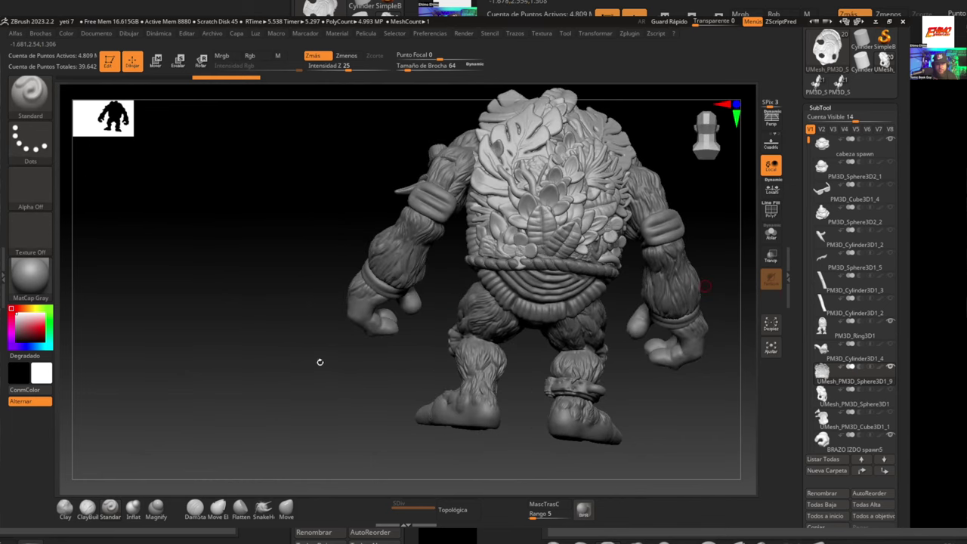
drag(320, 362, 470, 406)
mouse_move(537, 423)
mouse_down()
mouse_move(539, 384)
mouse_move(488, 277)
mouse_move(537, 326)
mouse_move(513, 336)
mouse_up()
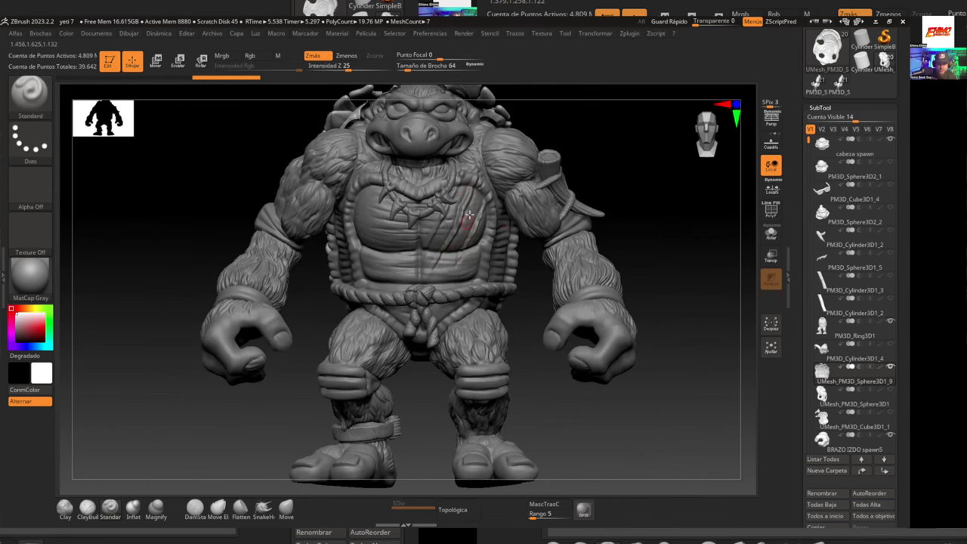
drag(523, 299, 378, 407)
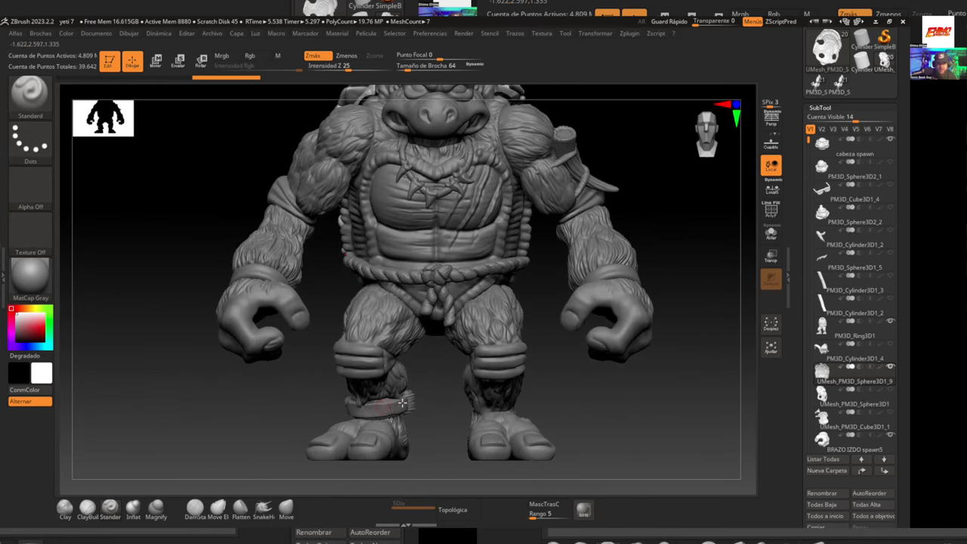
drag(456, 413, 626, 377)
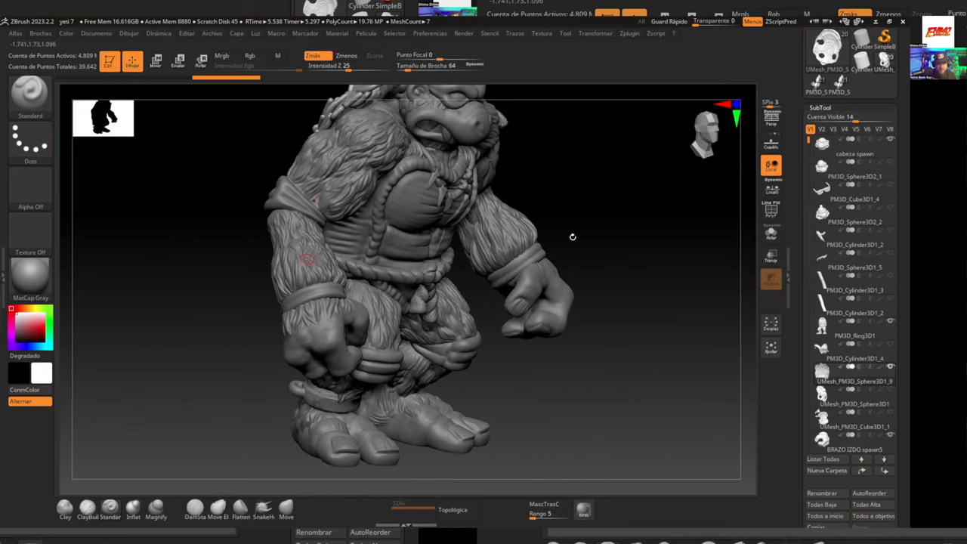
drag(611, 212, 272, 261)
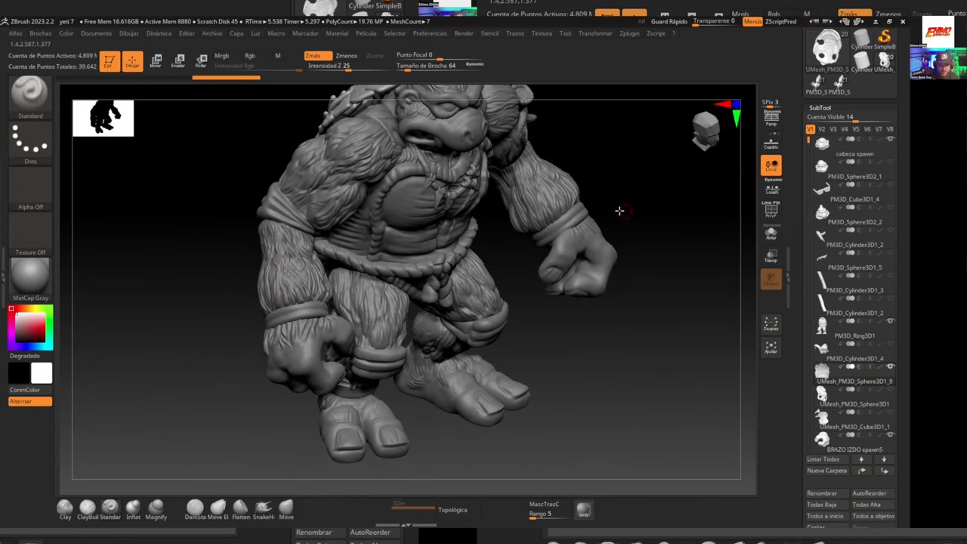
drag(618, 211, 648, 198)
Step: Select the BRAZO IZDO spawn5 hand, try moving it, and undo the change
alt+click(610, 329)
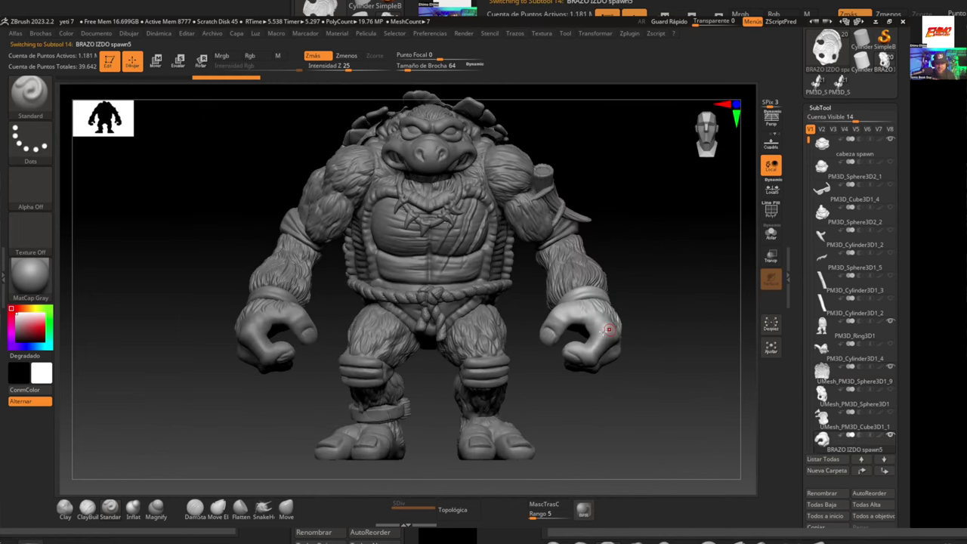
key(w)
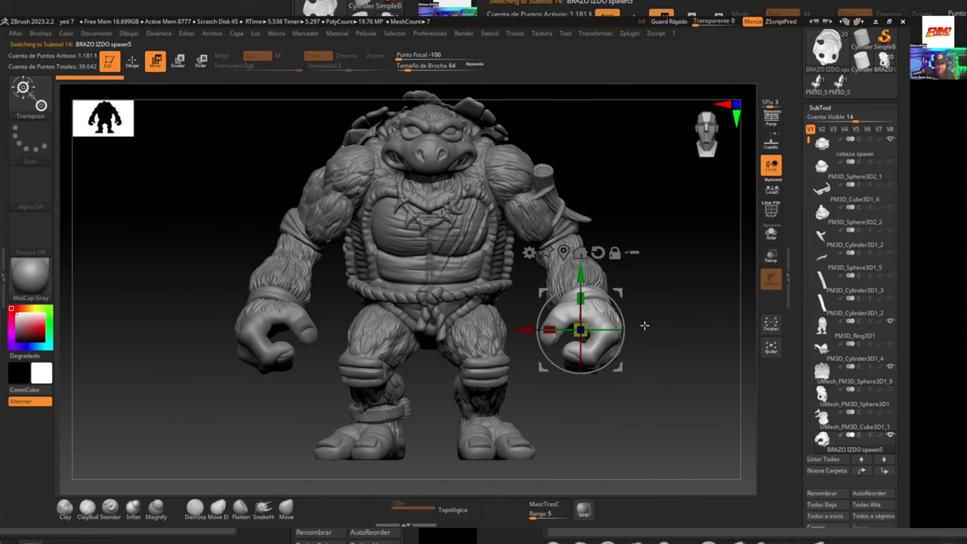
drag(649, 323, 605, 306)
key(ctrl+z)
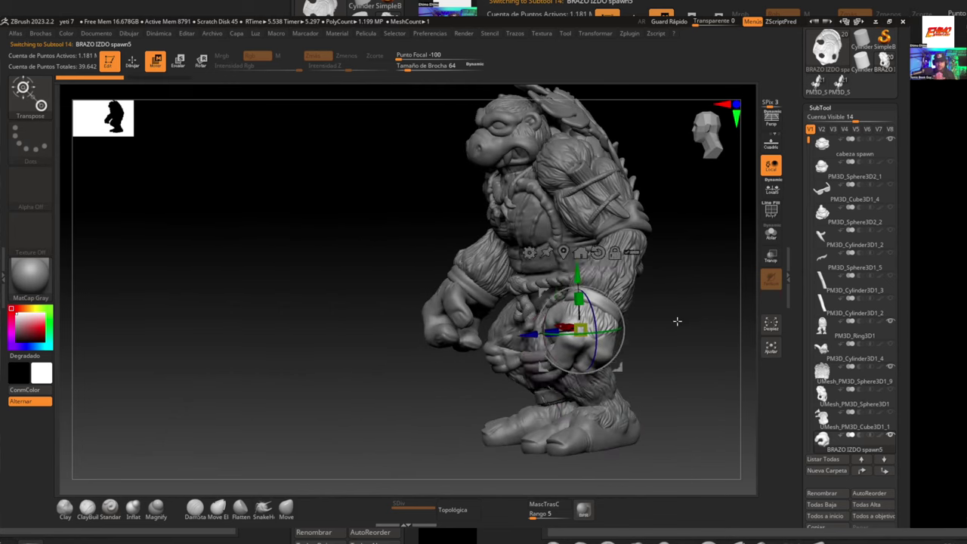
key(q)
Step: Examine the figure's overall pose from the front, from below and in profile
shift+drag(686, 319, 697, 318)
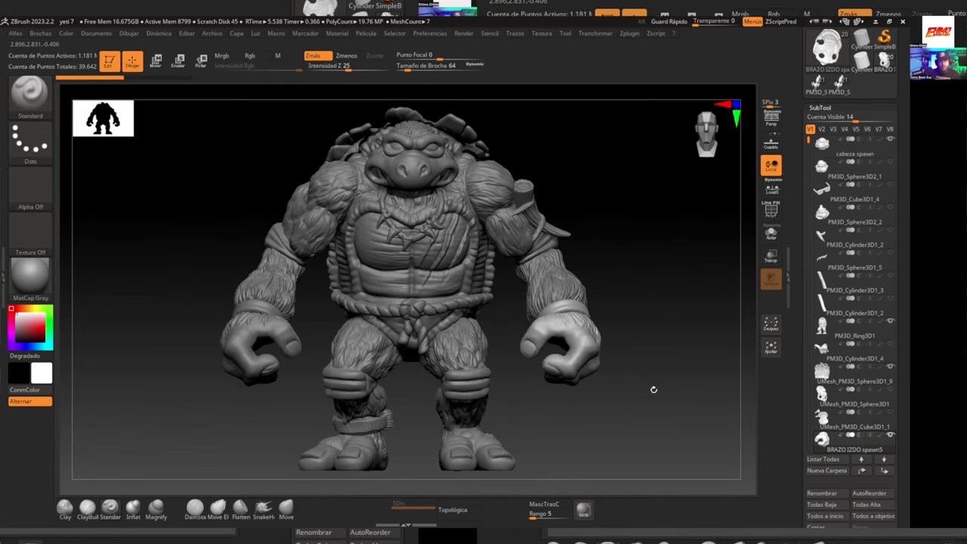
drag(566, 455, 488, 355)
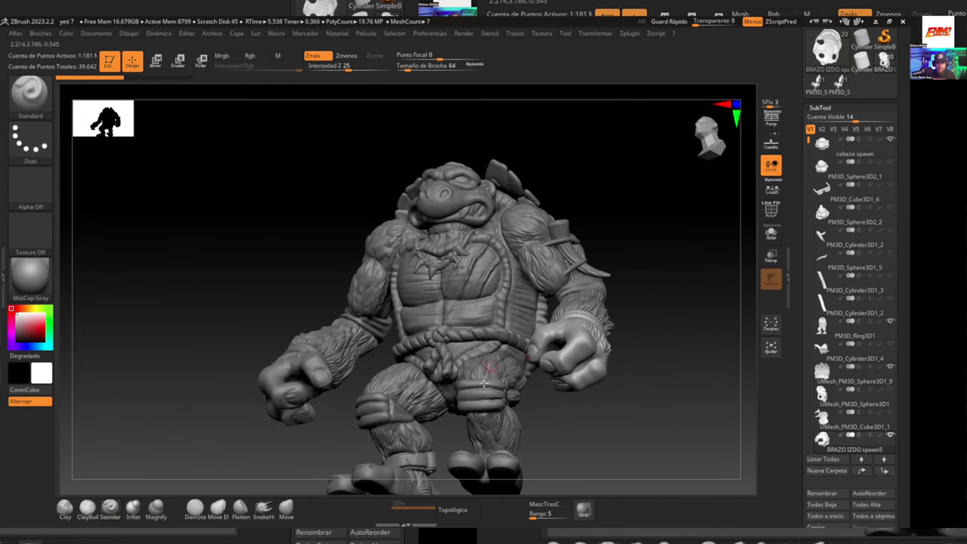
drag(604, 445, 579, 405)
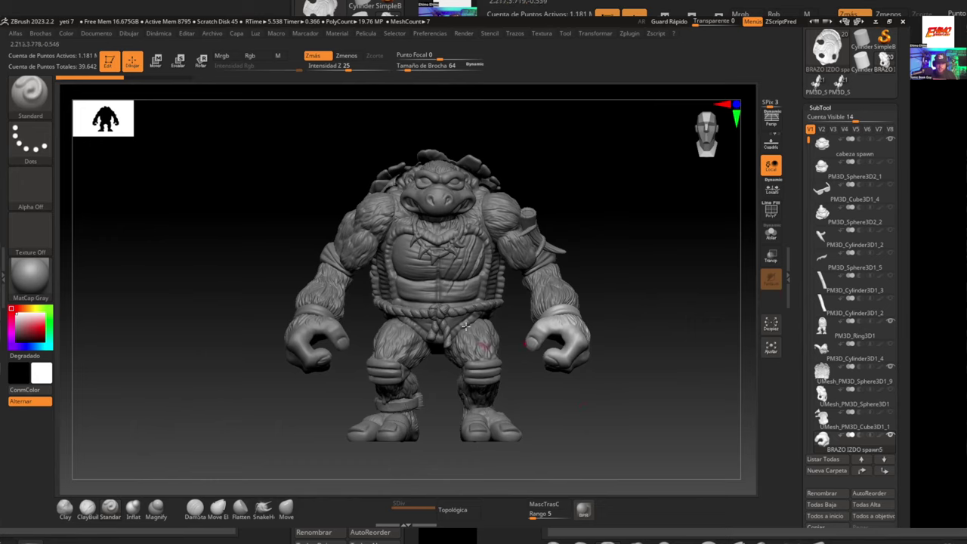
alt+drag(499, 332, 500, 333)
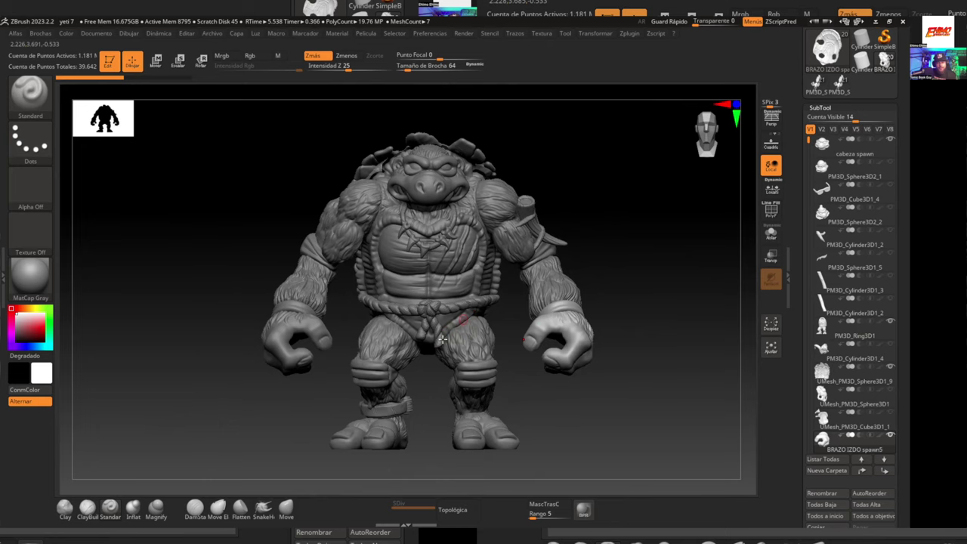
mouse_move(485, 315)
mouse_down()
mouse_move(460, 285)
mouse_move(446, 319)
mouse_move(332, 328)
mouse_up()
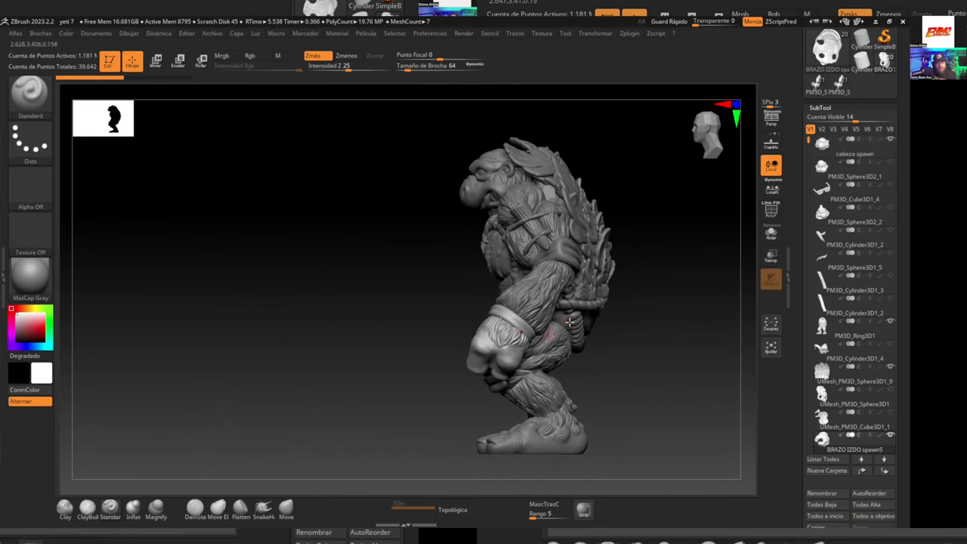
drag(677, 346, 675, 302)
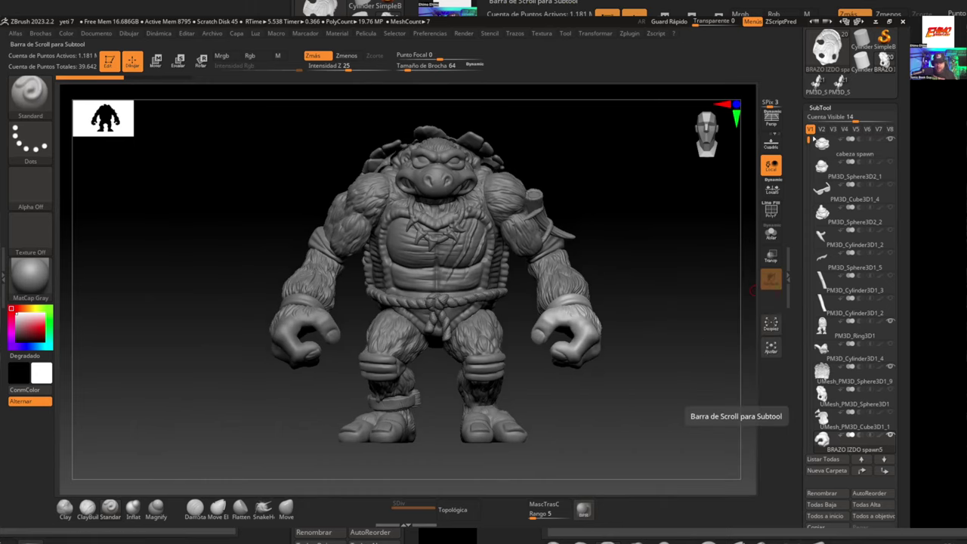
Step: Hide the cabeza spawn head and show the capped head PM3D_Sphere3D2_1 with the sunglasses PM3D_Cube3D1_4
click(816, 142)
click(890, 140)
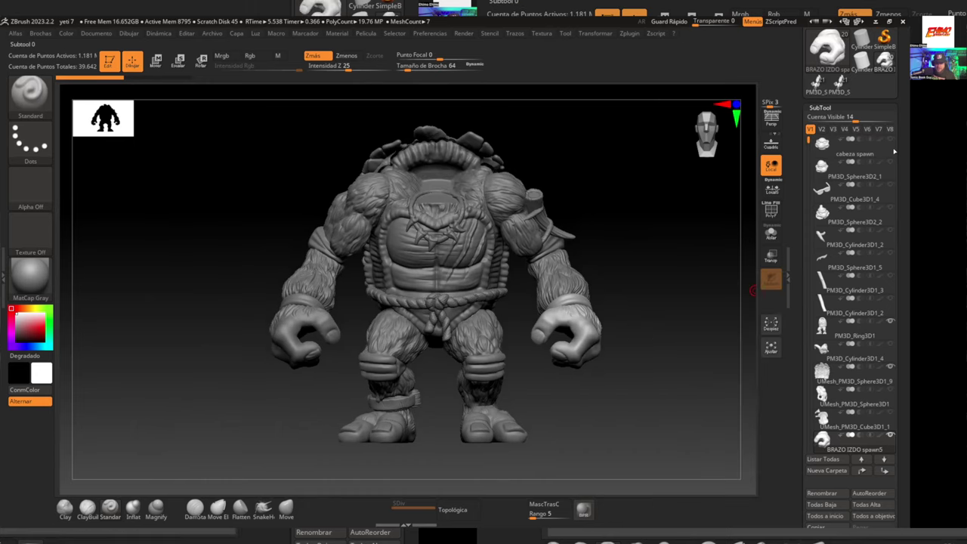
click(891, 162)
click(890, 185)
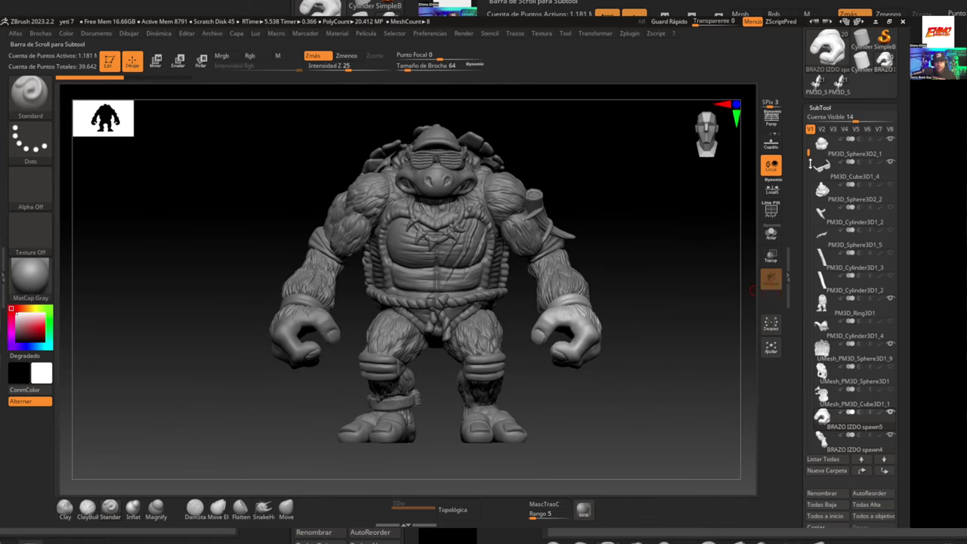
Step: Hide the leaf-covered piece UMesh_PM3D_Sphere3D1_9 and show the backpack with flag, UMesh_PM3D_Cube3D1_1
scroll(829, 283, down, 1)
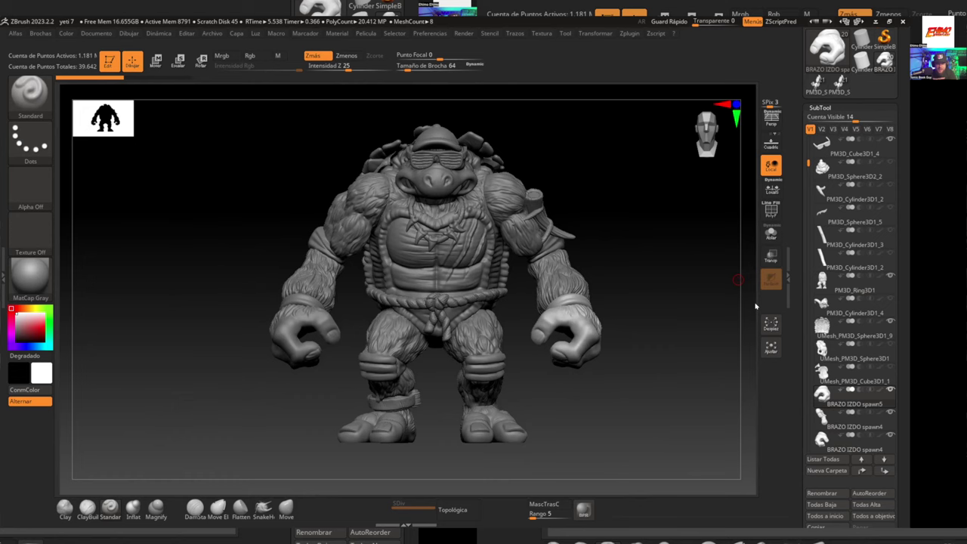
drag(588, 209, 490, 157)
shift+drag(688, 261, 744, 278)
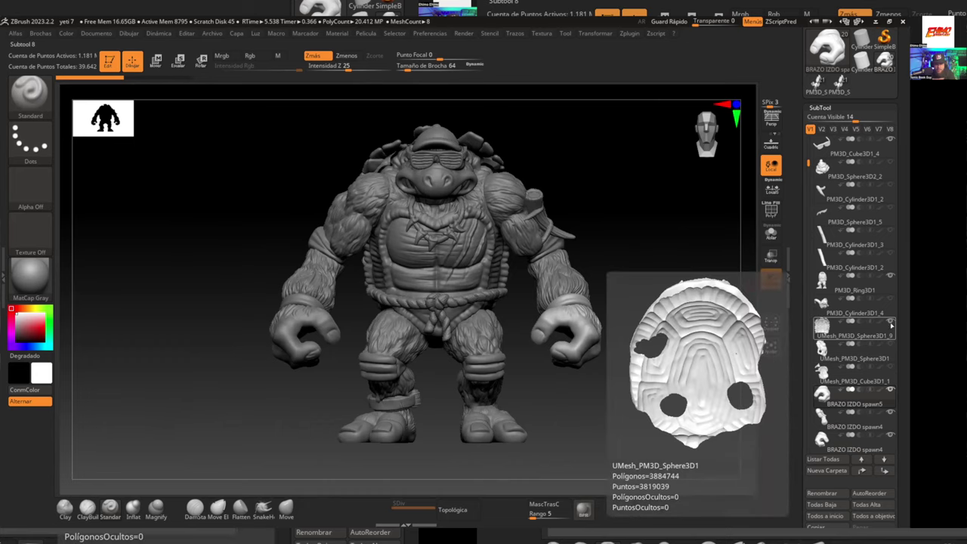
click(831, 373)
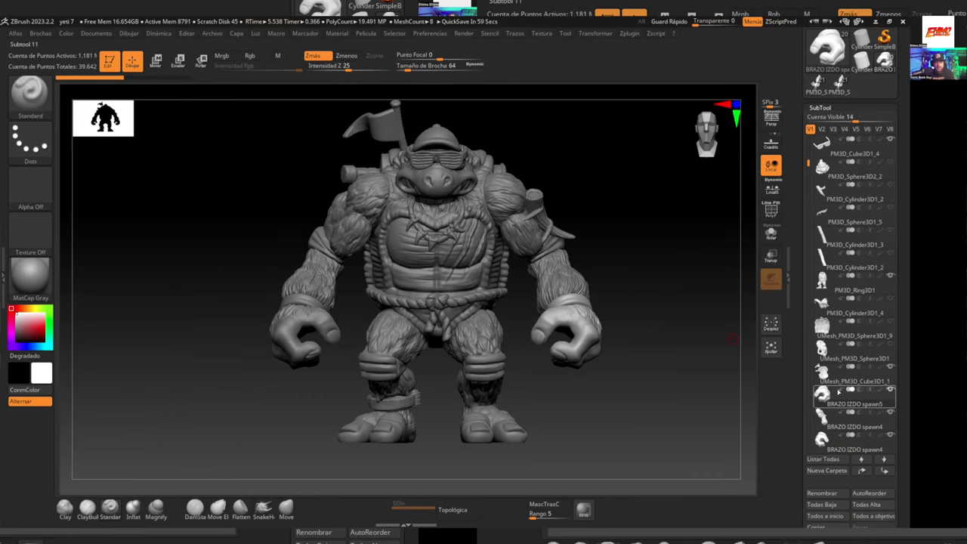
mouse_move(627, 361)
mouse_down()
mouse_move(556, 362)
mouse_move(591, 367)
mouse_move(679, 341)
mouse_move(749, 369)
mouse_up()
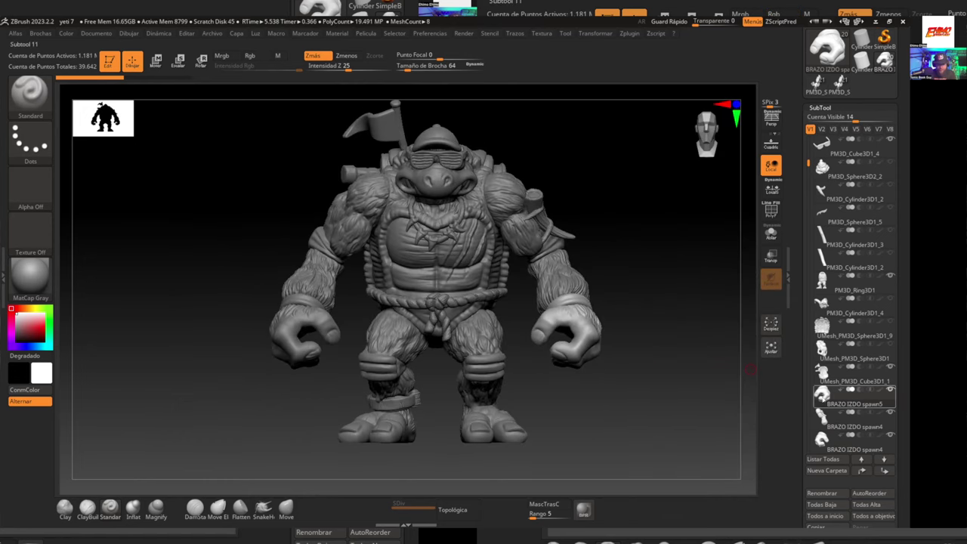
Step: Show the bone-and-rope harness PM3D_Cube3D1 on the figure's chest and select it for moving
drag(808, 170, 807, 242)
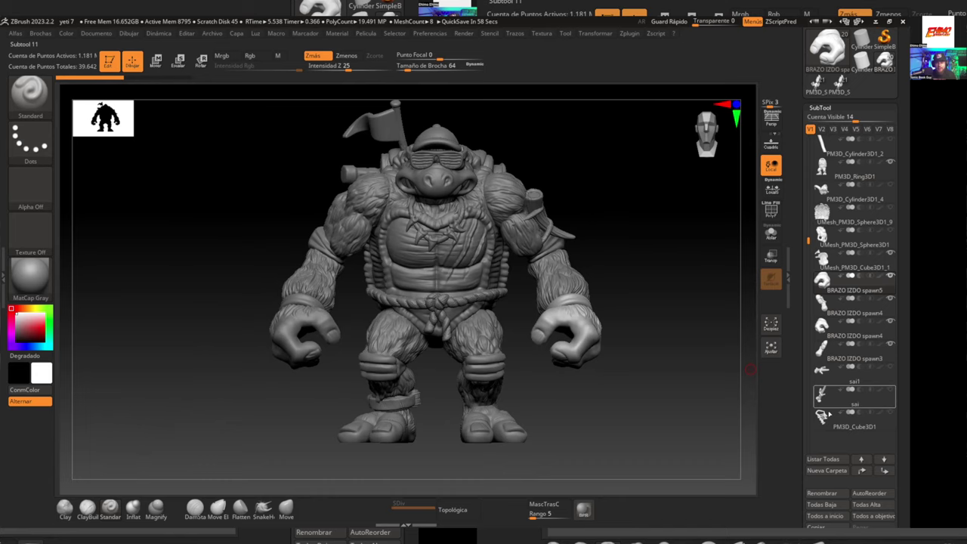
mouse_move(826, 354)
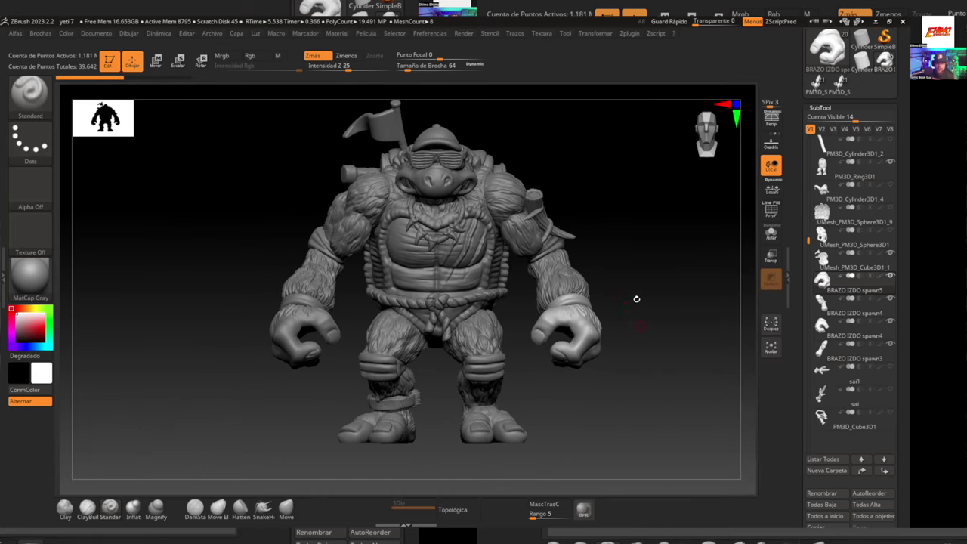
click(889, 413)
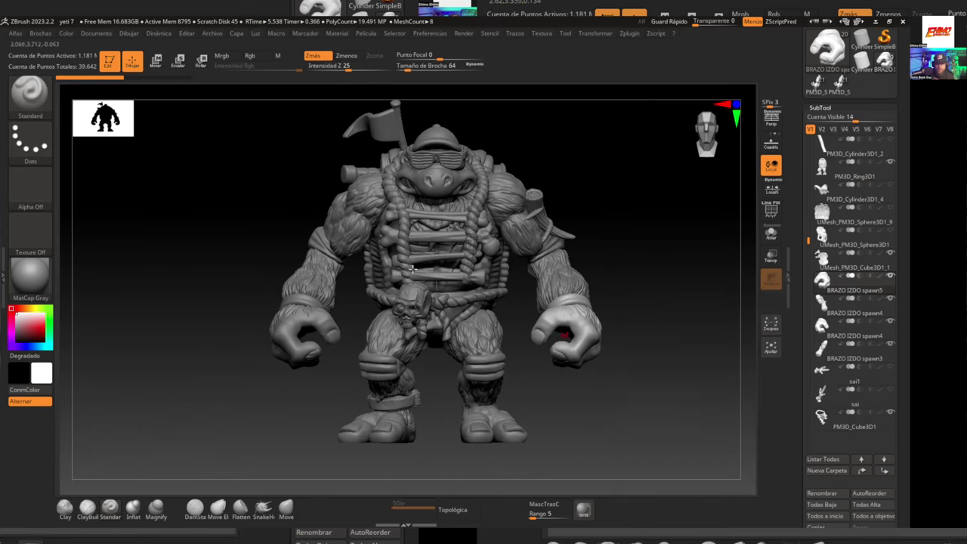
drag(678, 314, 494, 261)
alt+click(480, 246)
key(w)
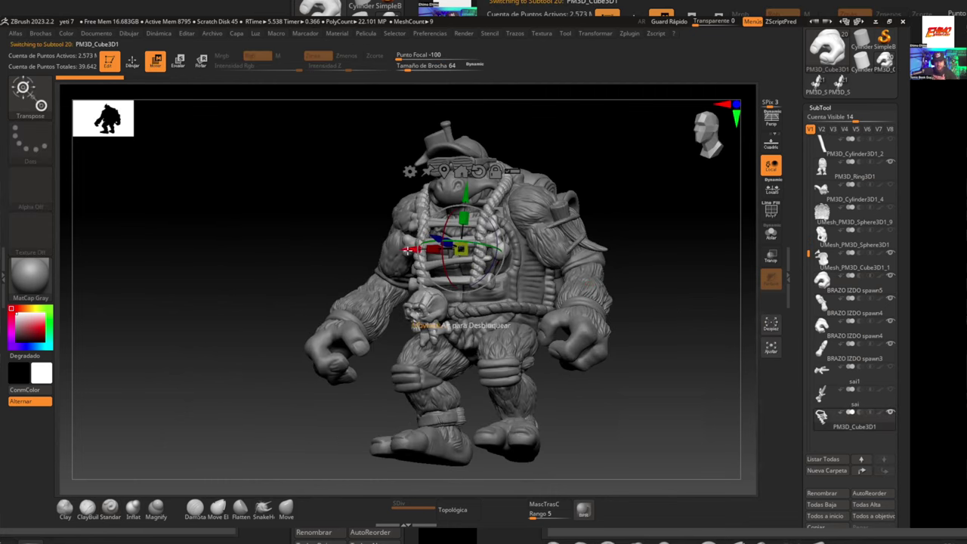
Step: Try moving the bone-and-rope harness away from the body, inspect it up close, and undo the move
drag(407, 250, 291, 249)
key(q)
mouse_move(275, 410)
mouse_down()
mouse_move(382, 401)
mouse_move(294, 398)
mouse_move(638, 220)
mouse_up()
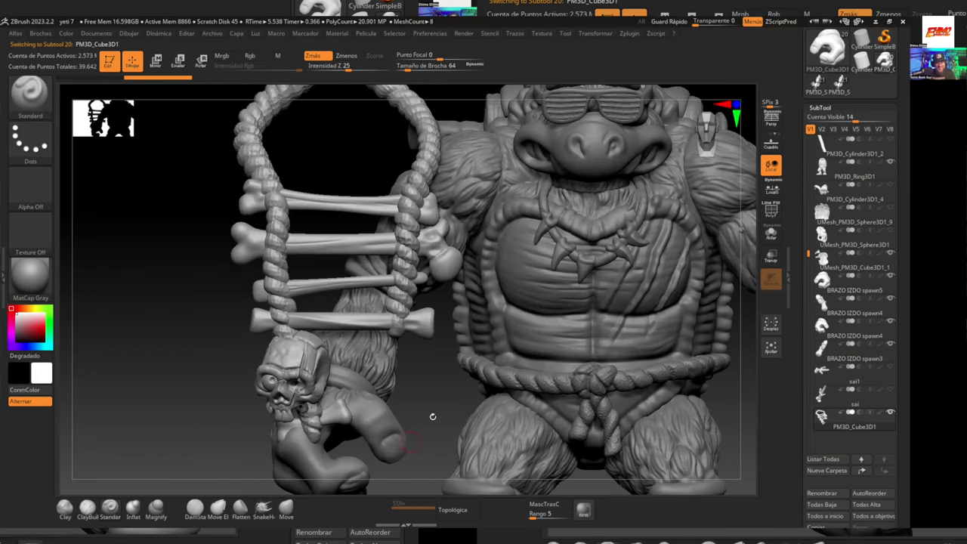
alt+drag(433, 416, 458, 392)
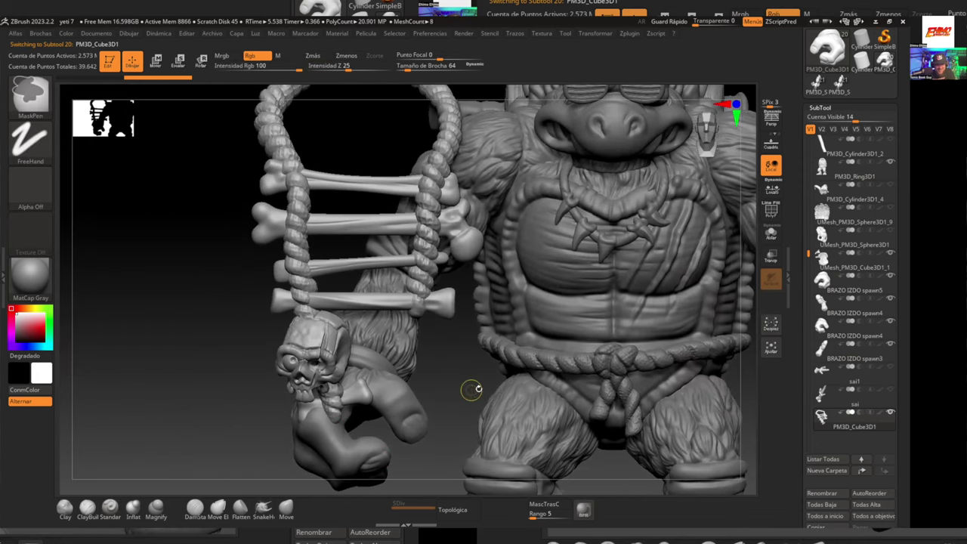
key(ctrl+z)
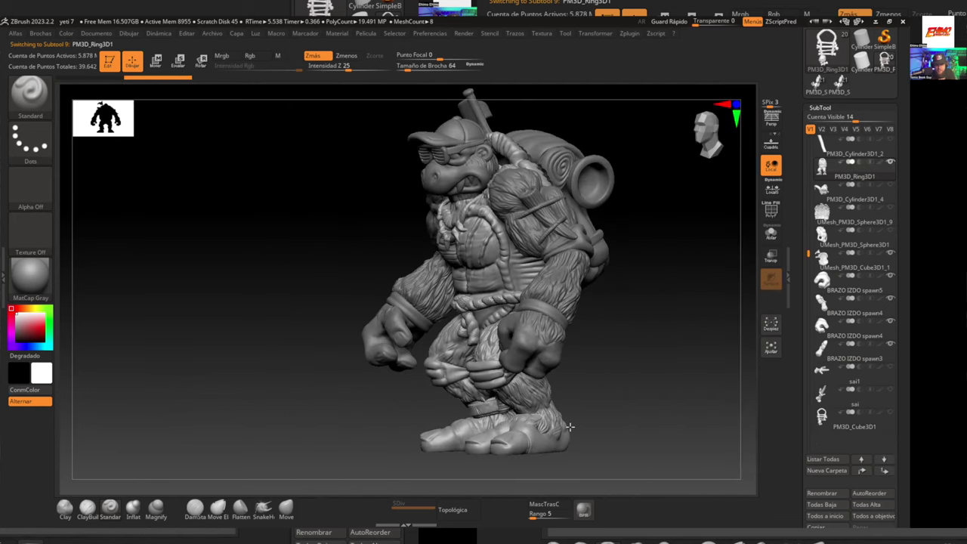
Step: Inspect the backpack from the sides and behind, then swap UMesh_PM3D_Cube3D1_1 for the shell cover UMesh_PM3D_Sphere3D1
drag(610, 431, 317, 431)
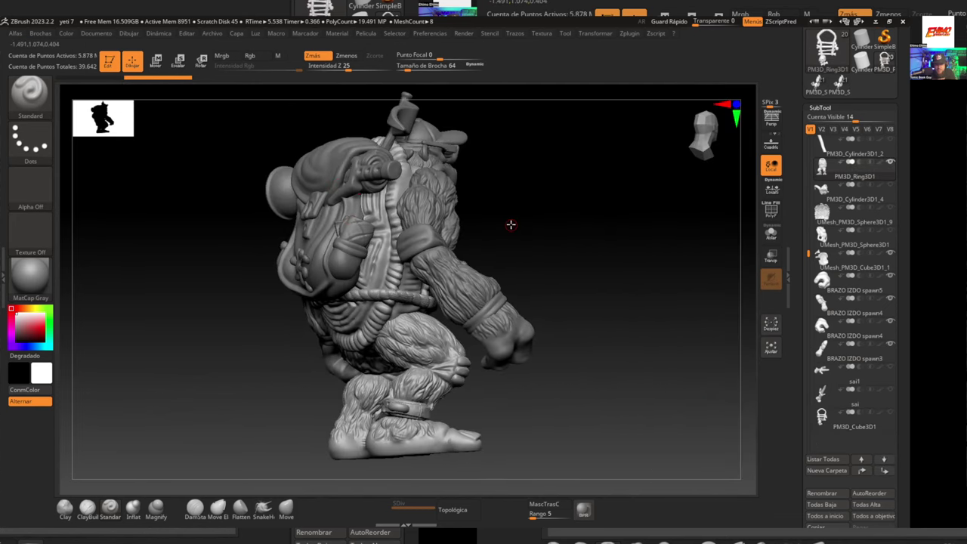
shift+drag(511, 224, 502, 221)
drag(631, 257, 636, 221)
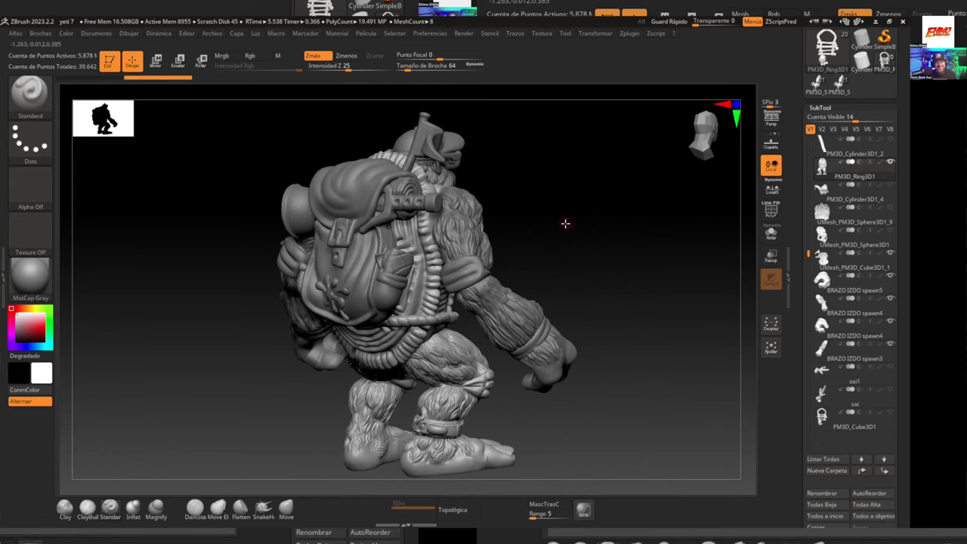
drag(566, 222, 587, 214)
mouse_move(680, 267)
mouse_down()
mouse_move(657, 263)
mouse_move(670, 259)
mouse_up()
mouse_move(851, 242)
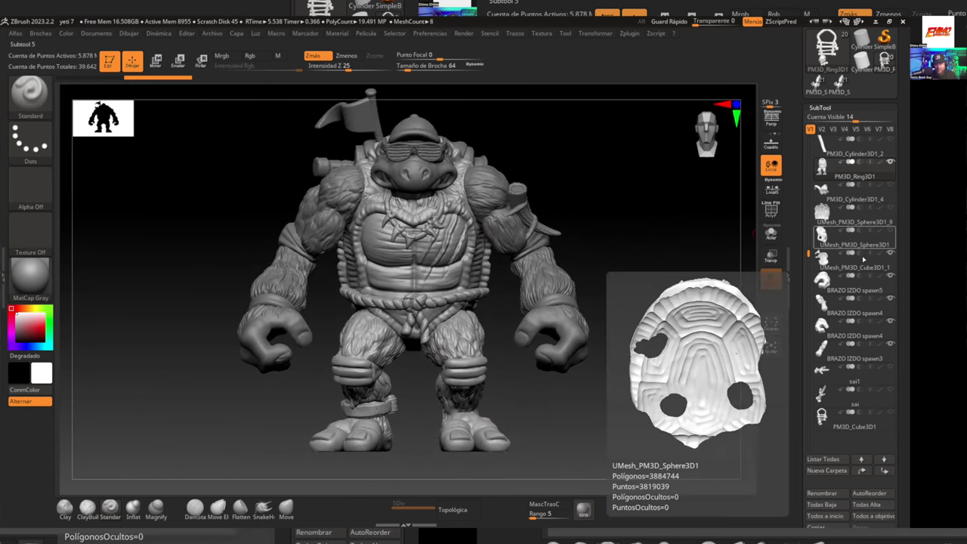
click(890, 259)
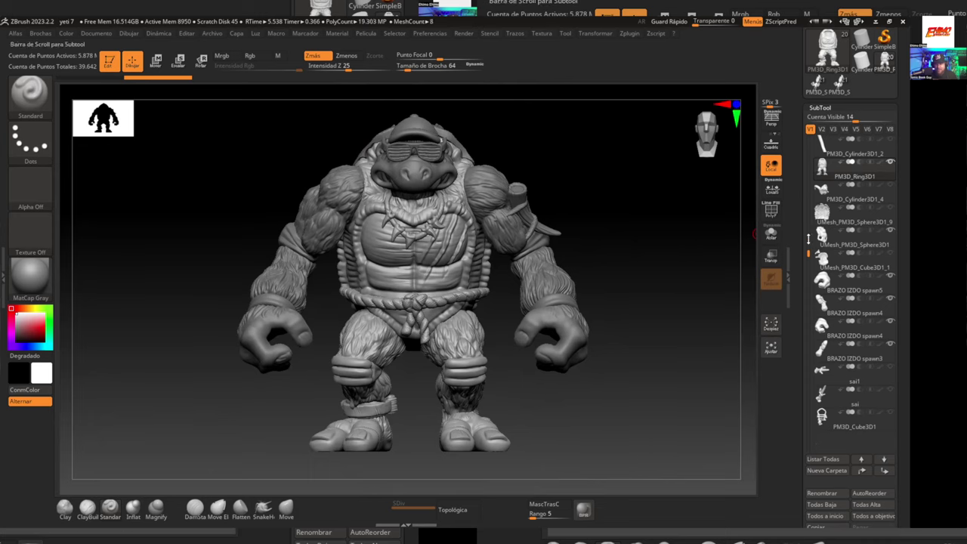
Step: Hide the capped head PM3D_Sphere3D2_1 and sunglasses PM3D_Cube3D1_4, and show the woolly-hat head PM3D_Sphere3D2_2
drag(808, 239, 805, 181)
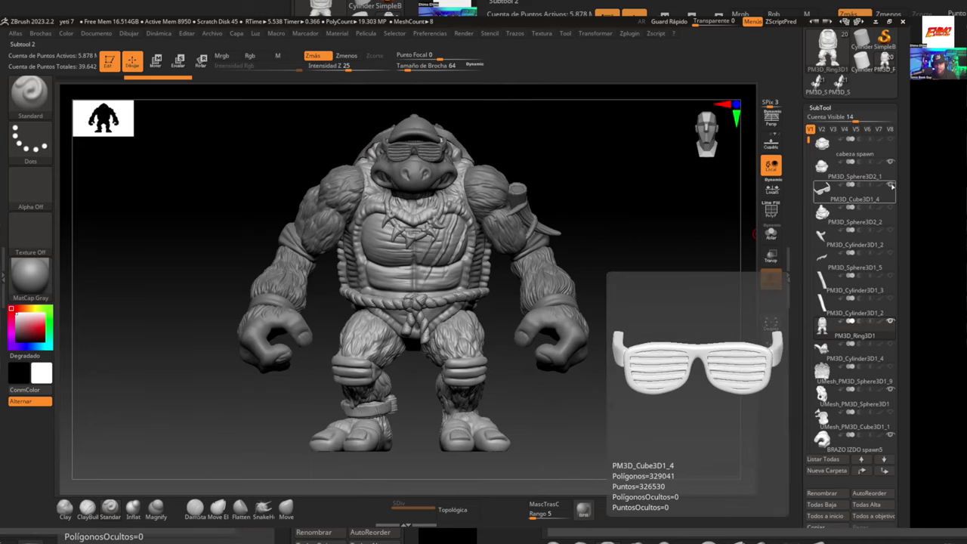
click(891, 185)
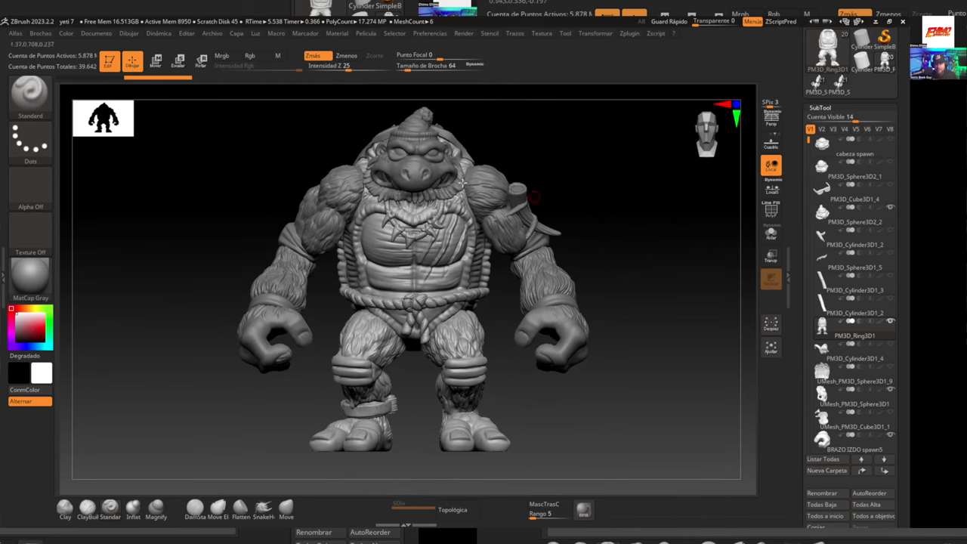
alt+drag(513, 140, 785, 414)
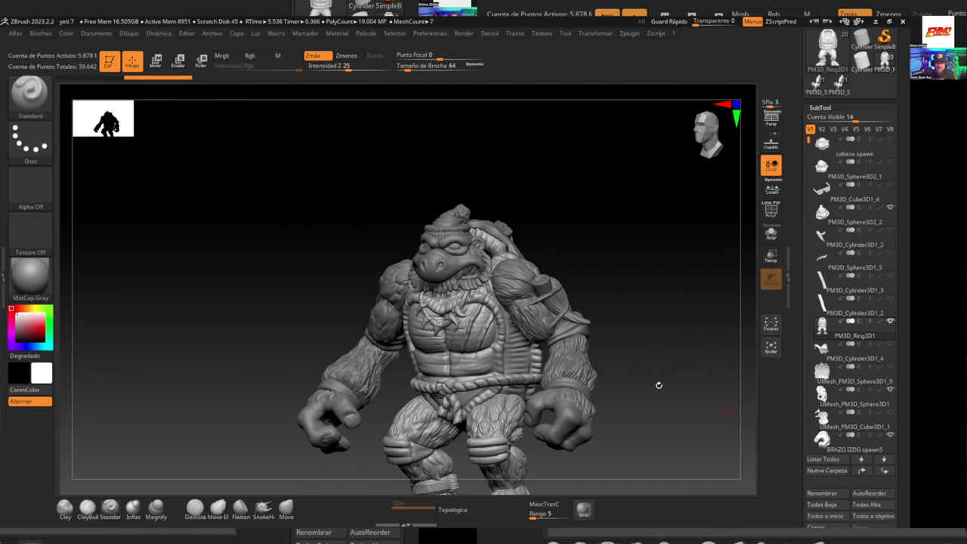
Step: Examine the shell cover's holly, hatted face and openings from behind, and return to the figure's front
drag(600, 387, 528, 283)
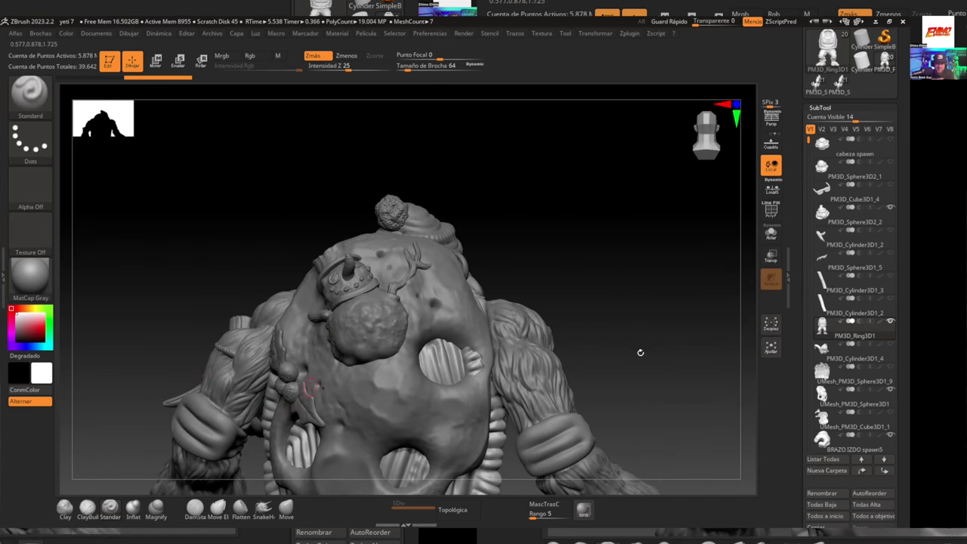
drag(665, 336, 667, 330)
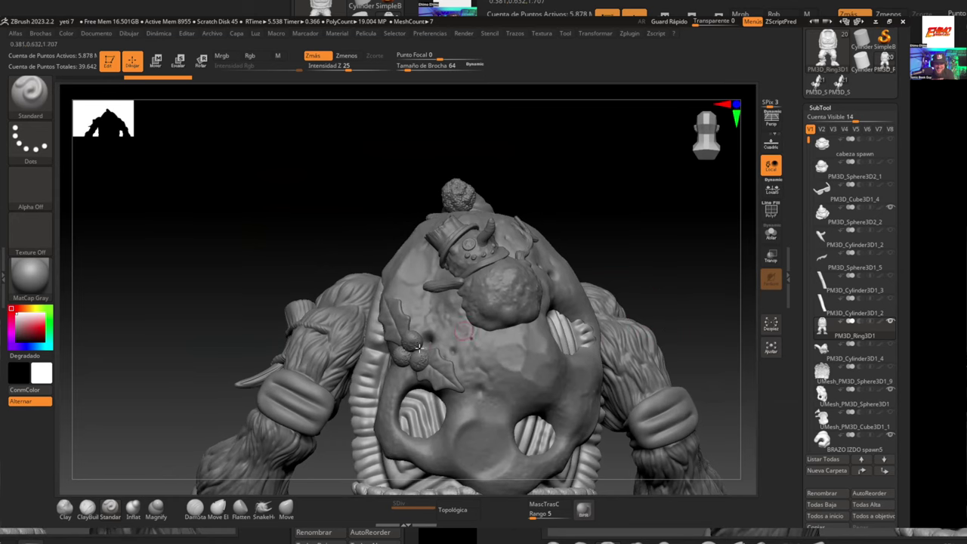
drag(342, 219, 341, 219)
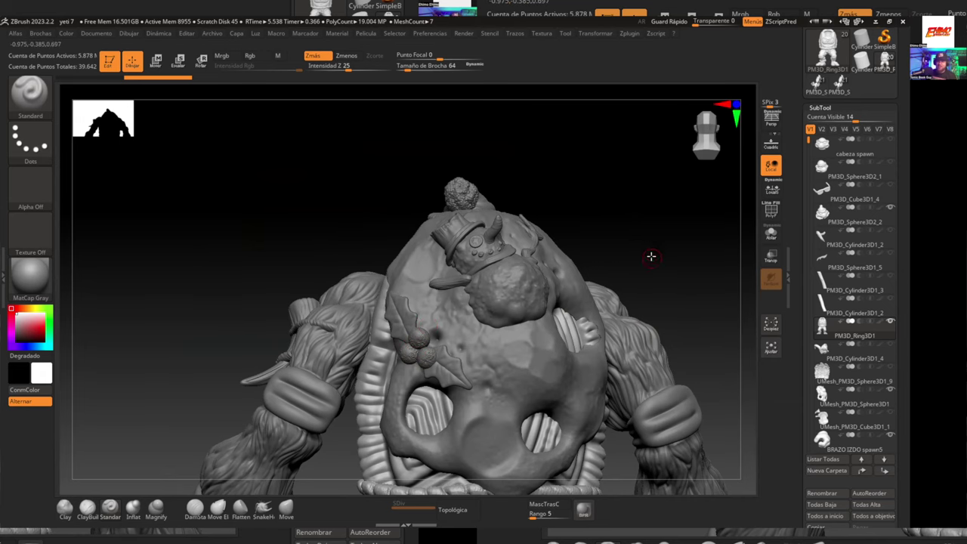
alt+drag(649, 254, 600, 376)
alt+drag(638, 482, 604, 340)
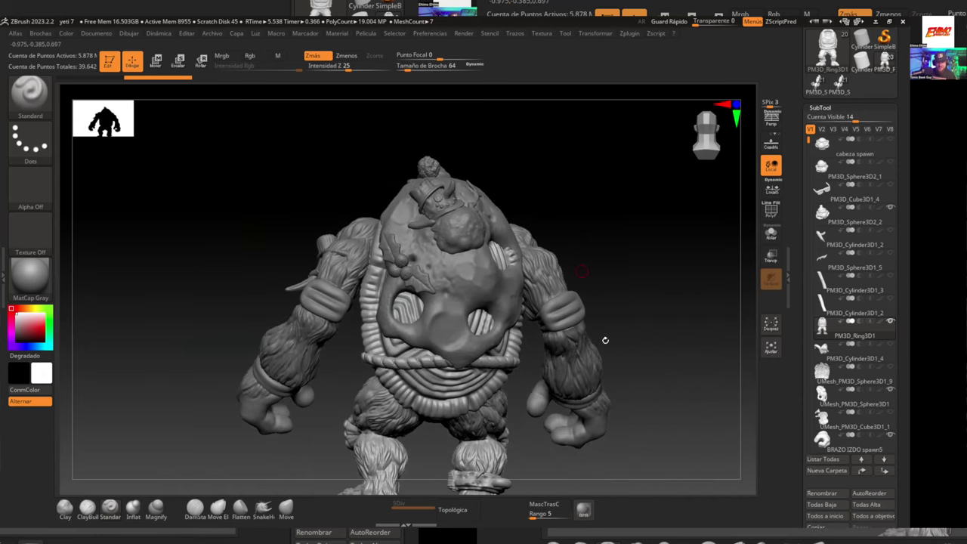
shift+drag(642, 398, 665, 398)
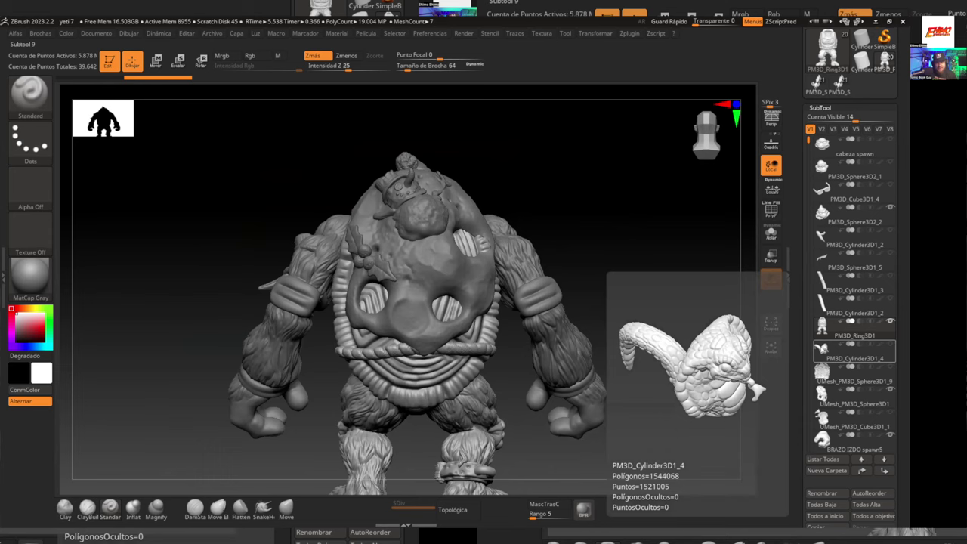
mouse_move(623, 366)
mouse_down()
mouse_move(615, 351)
mouse_move(627, 379)
mouse_move(659, 330)
mouse_up()
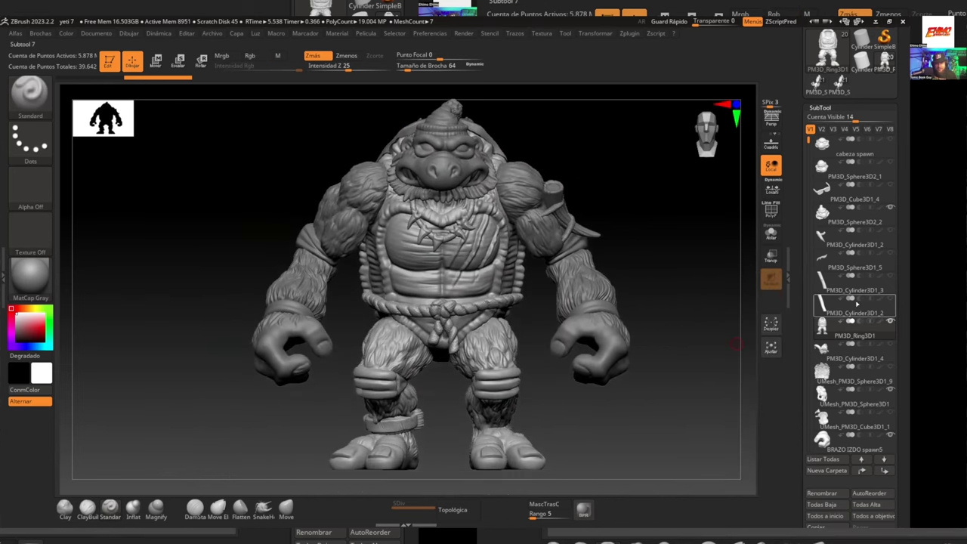
Step: Show the hand-held pieces PM3D_Cylinder3D1_2 and PM3D_Sphere3D1_5 and inspect them in the figure's two hands
mouse_move(888, 234)
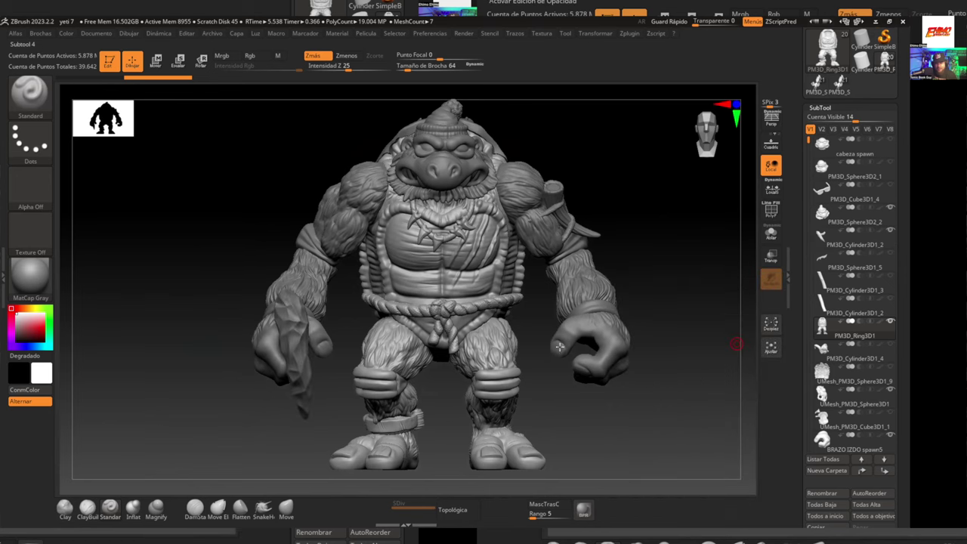
drag(587, 446, 547, 286)
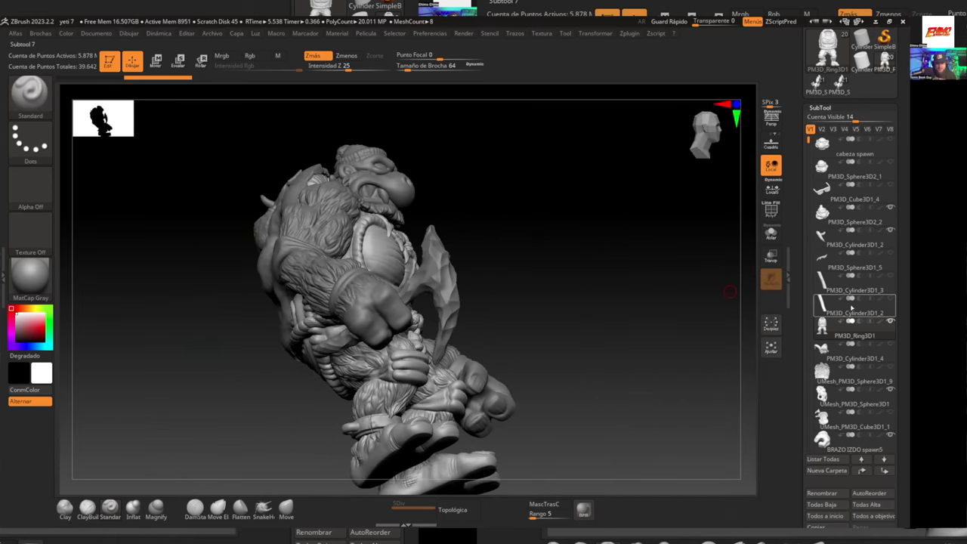
click(889, 252)
mouse_move(730, 408)
mouse_down()
mouse_move(672, 340)
mouse_move(688, 395)
mouse_move(448, 269)
mouse_up()
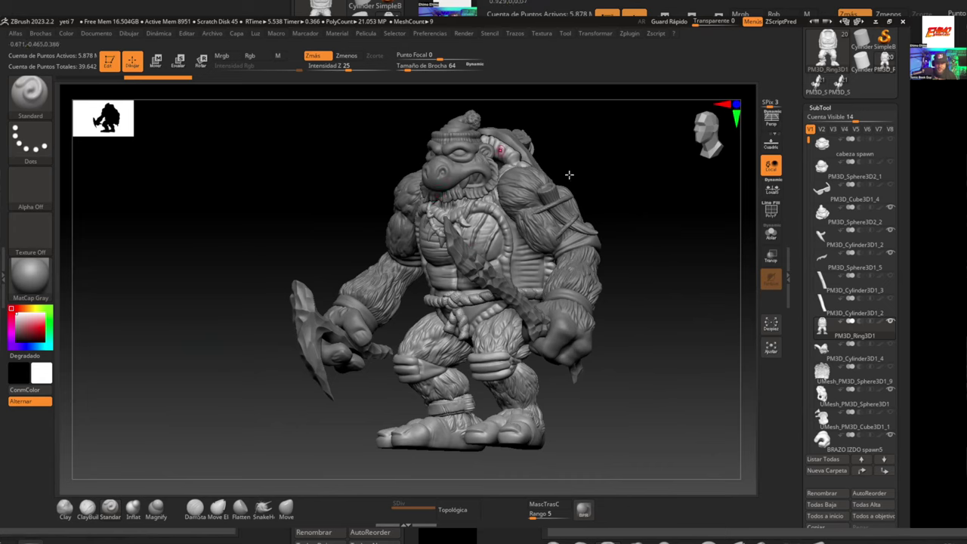
mouse_move(673, 275)
mouse_down()
mouse_move(665, 269)
mouse_move(682, 274)
mouse_move(610, 383)
mouse_move(613, 407)
mouse_move(512, 171)
mouse_move(525, 183)
mouse_move(582, 177)
mouse_move(564, 191)
mouse_up()
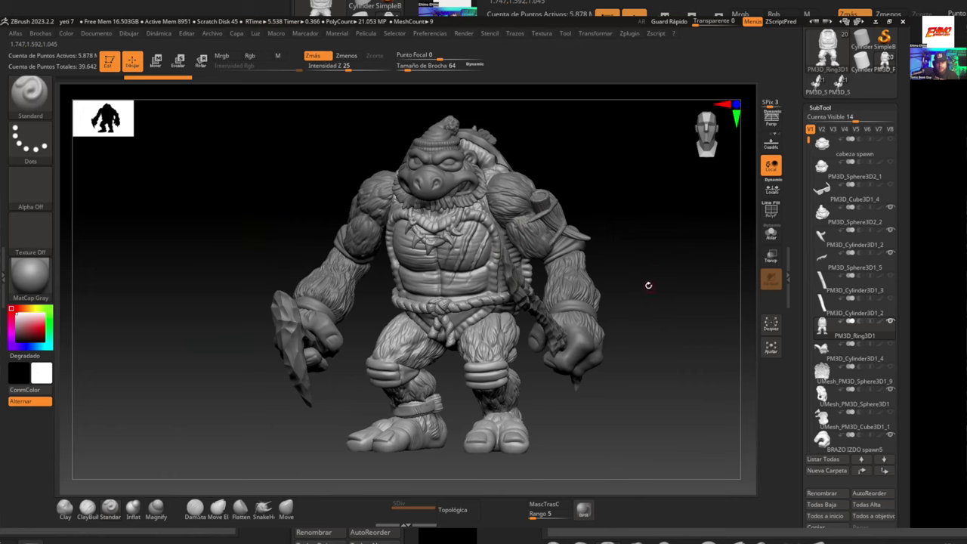
mouse_move(644, 297)
mouse_down()
mouse_move(634, 291)
mouse_move(647, 286)
mouse_move(643, 302)
mouse_move(660, 302)
mouse_move(654, 284)
mouse_move(662, 315)
mouse_move(699, 325)
mouse_up()
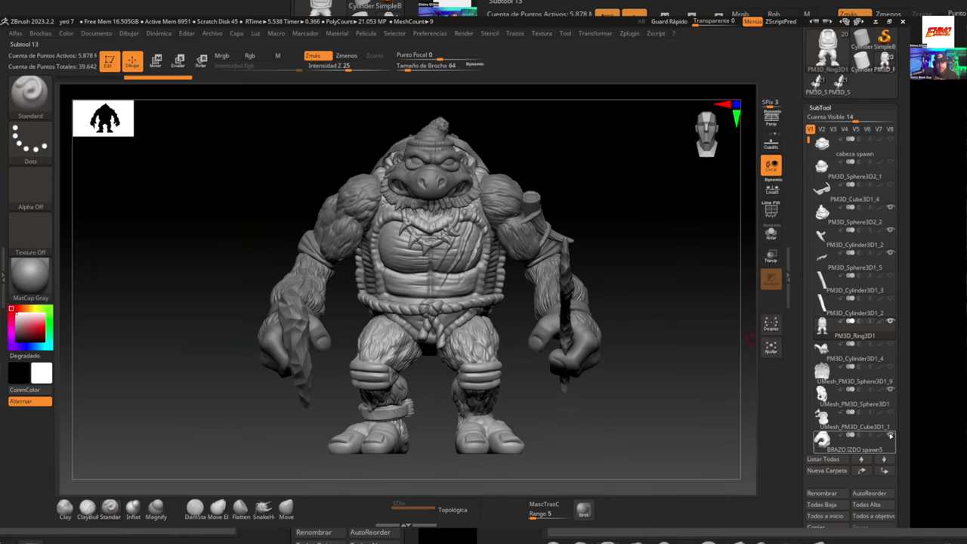
Step: Hide the hand-held pieces PM3D_Sphere3D1_5 and PM3D_Cylinder3D1_2
drag(807, 141, 796, 198)
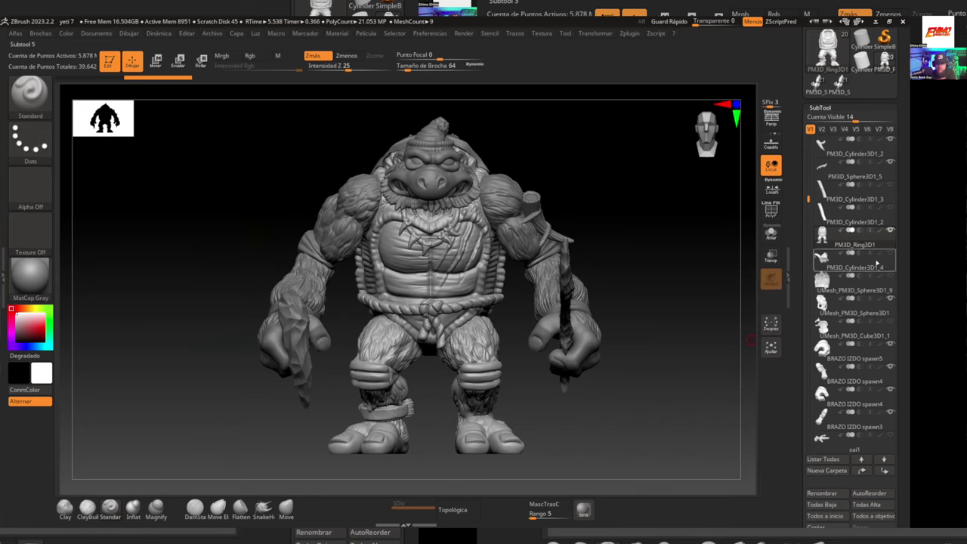
click(890, 160)
click(891, 139)
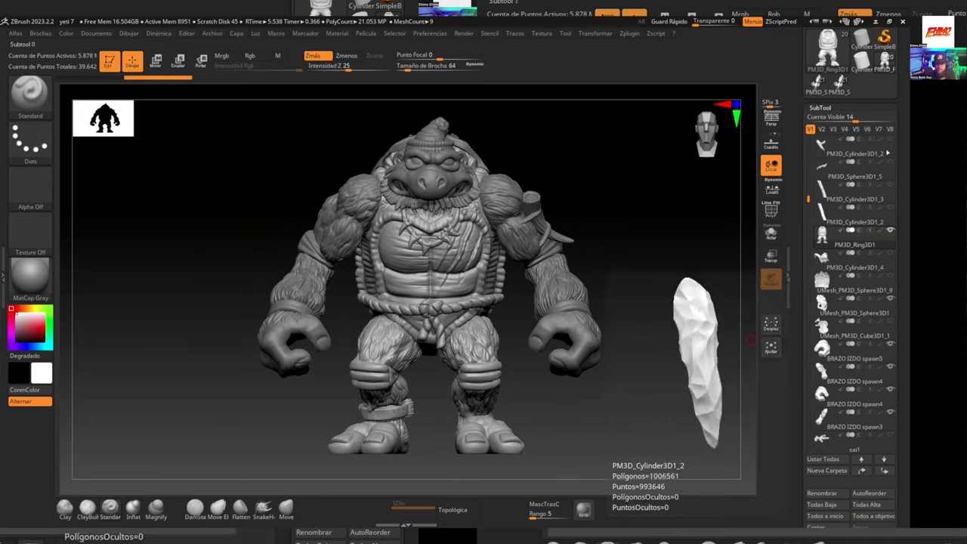
Step: Show the PM3D_Cylinder3D1_4 accessory in the figure's left hand, select it and inspect it up close
click(890, 254)
mouse_move(670, 372)
mouse_down()
mouse_move(634, 360)
mouse_move(658, 330)
mouse_move(660, 354)
mouse_move(713, 355)
mouse_move(680, 385)
mouse_move(627, 391)
mouse_move(642, 382)
mouse_move(620, 380)
mouse_move(628, 350)
mouse_move(656, 355)
mouse_move(662, 377)
mouse_move(606, 388)
mouse_move(630, 406)
mouse_up()
alt+click(478, 321)
key(f)
mouse_move(626, 231)
mouse_down()
mouse_move(625, 247)
mouse_move(636, 234)
mouse_move(645, 257)
mouse_up()
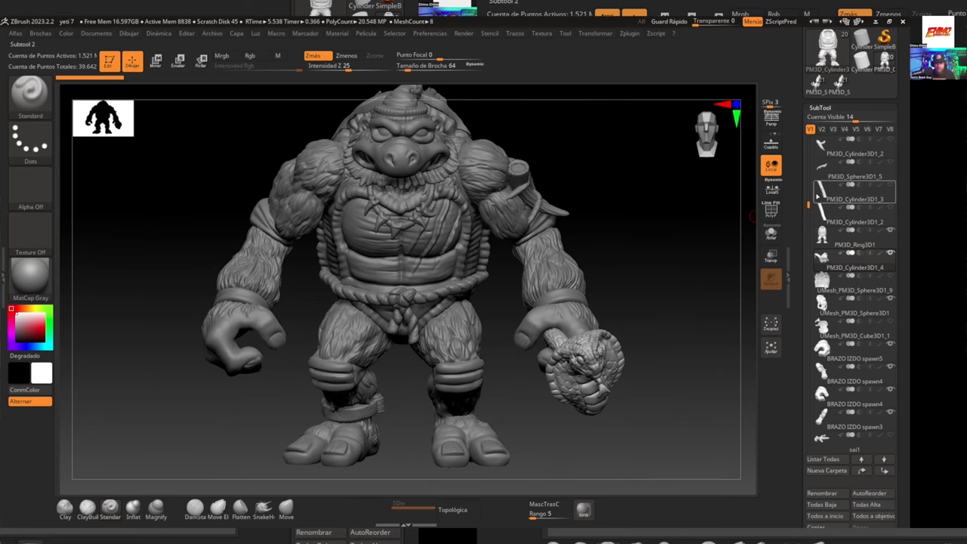
Step: Select the body PM3D_Ring3D1 and bring the whole figure into view
mouse_move(805, 202)
mouse_down()
mouse_move(800, 191)
mouse_move(804, 304)
mouse_move(805, 134)
mouse_move(807, 145)
mouse_up()
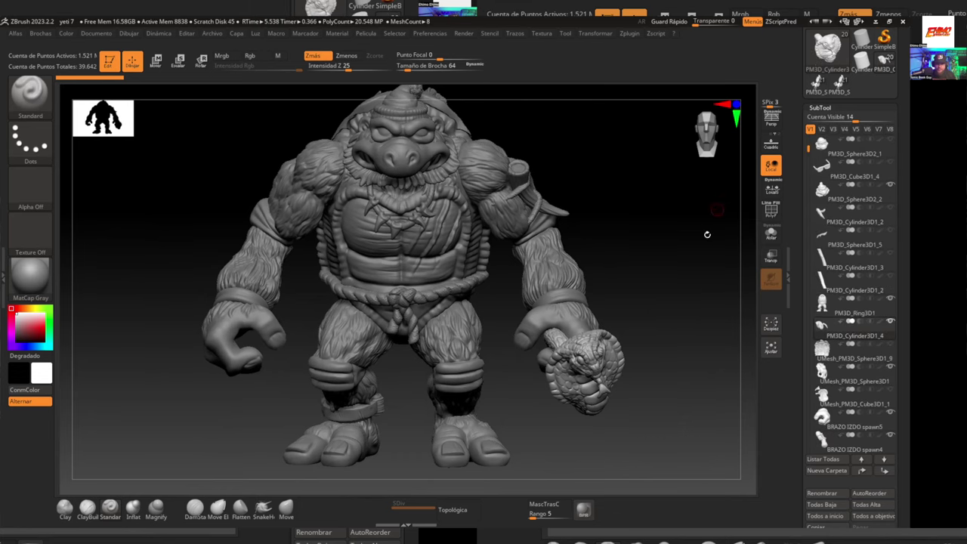
mouse_move(667, 275)
alt+mouse_down()
mouse_move(646, 249)
mouse_move(619, 271)
alt+mouse_up()
alt+click(458, 300)
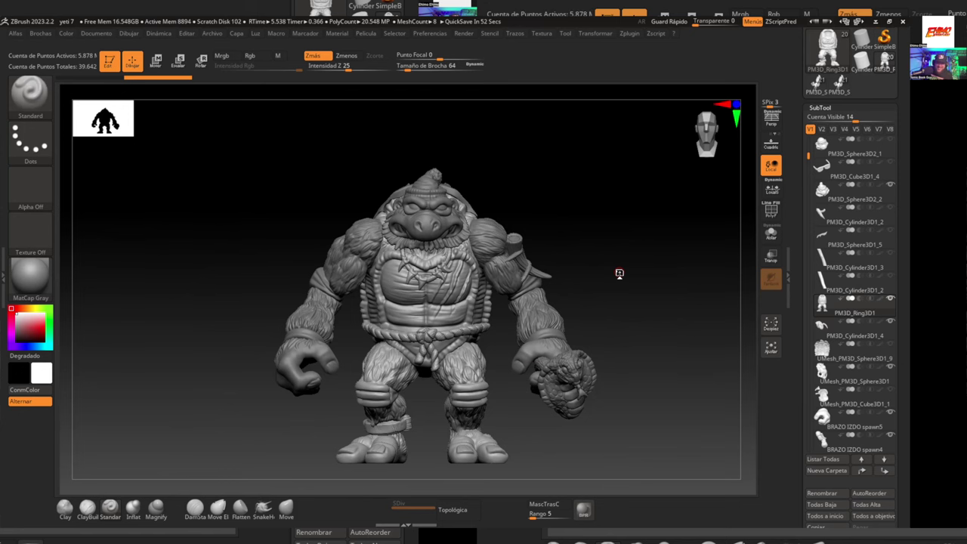
Step: Open the Tarzan 3 project and inspect its turtle figure from the front and at slight angles
click(213, 33)
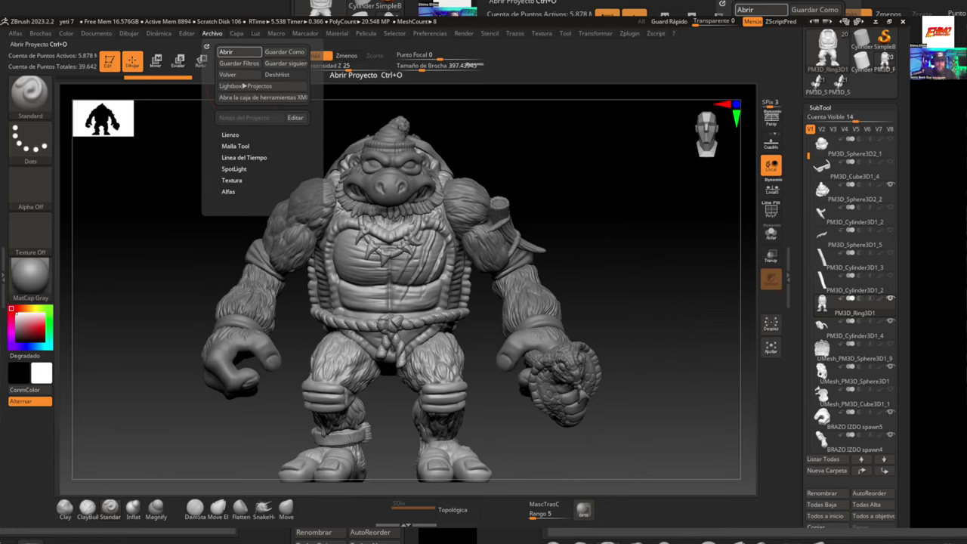
click(226, 52)
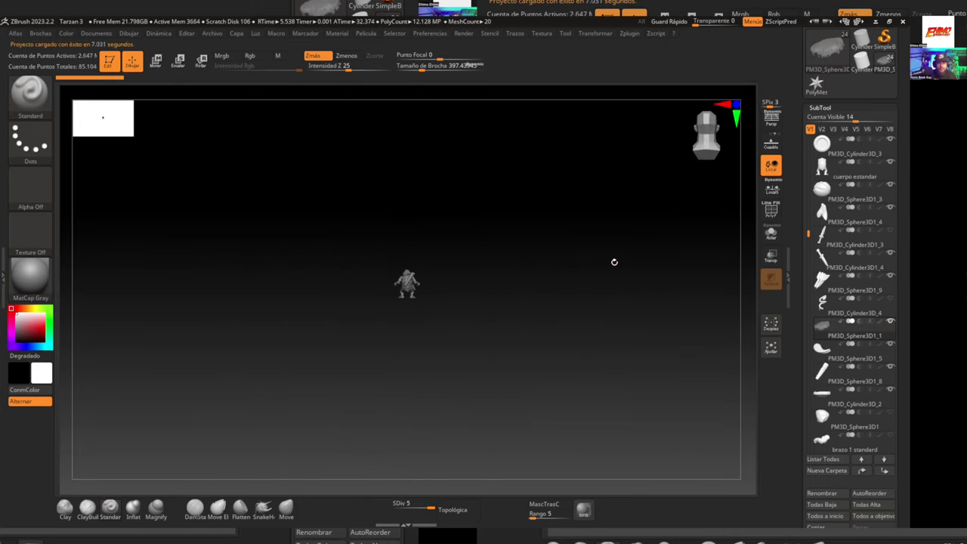
ctrl+right_drag(451, 297, 524, 442)
ctrl+right_drag(527, 256, 581, 217)
mouse_move(580, 217)
mouse_down()
mouse_move(598, 233)
mouse_move(591, 247)
mouse_up()
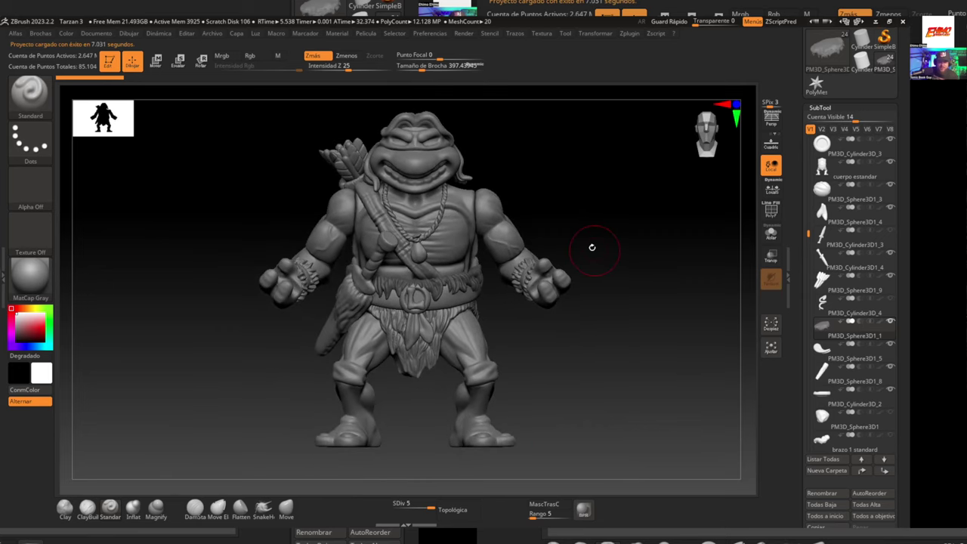
mouse_move(577, 188)
mouse_down()
mouse_move(593, 199)
mouse_move(568, 200)
mouse_up()
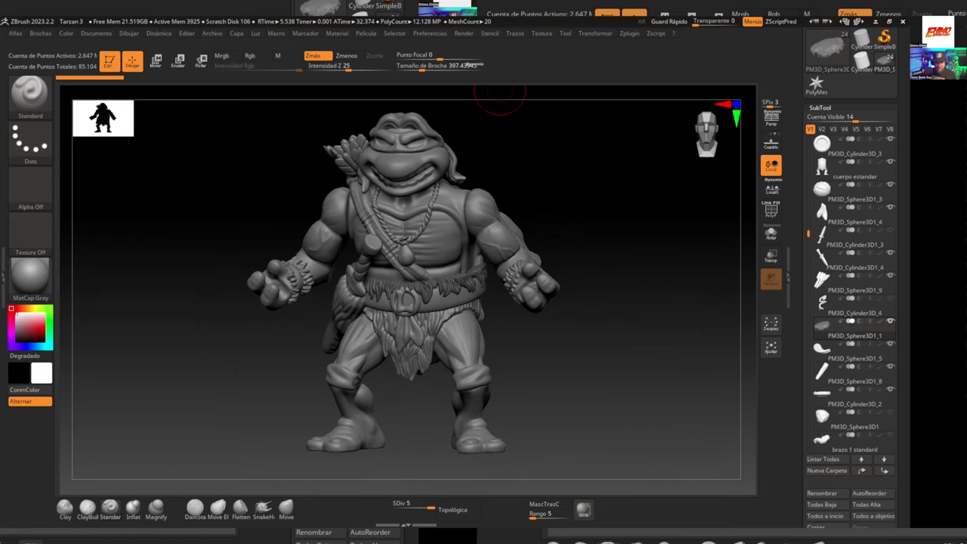
mouse_move(586, 215)
mouse_down()
mouse_move(600, 194)
mouse_move(565, 209)
mouse_up()
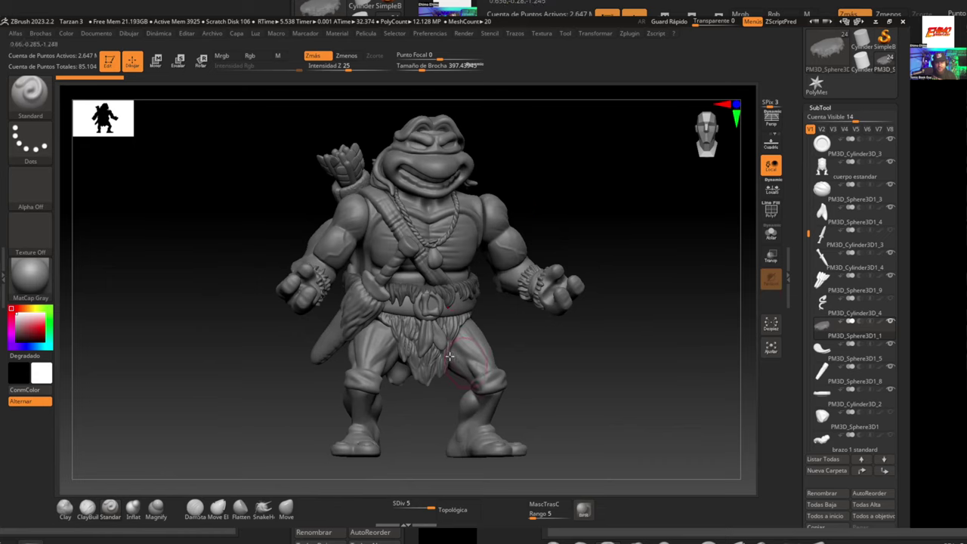
Step: Select the head subtool cabeza standard on the Tarzan figure and set the brush size to about 833
mouse_move(534, 365)
mouse_down()
mouse_move(403, 368)
mouse_move(567, 296)
mouse_move(637, 319)
mouse_move(624, 250)
mouse_up()
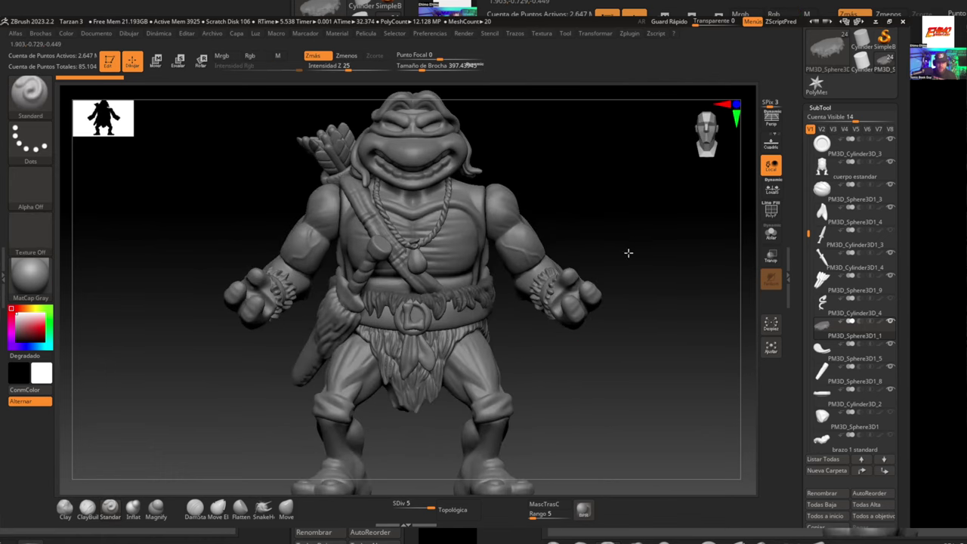
click(630, 336)
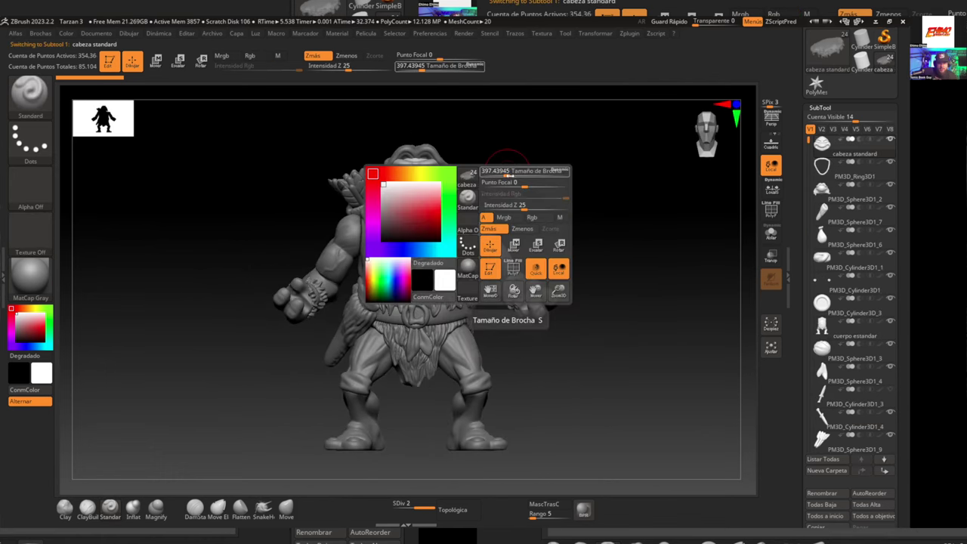
mouse_move(507, 171)
mouse_down()
mouse_move(547, 169)
mouse_move(559, 287)
mouse_up()
key(w)
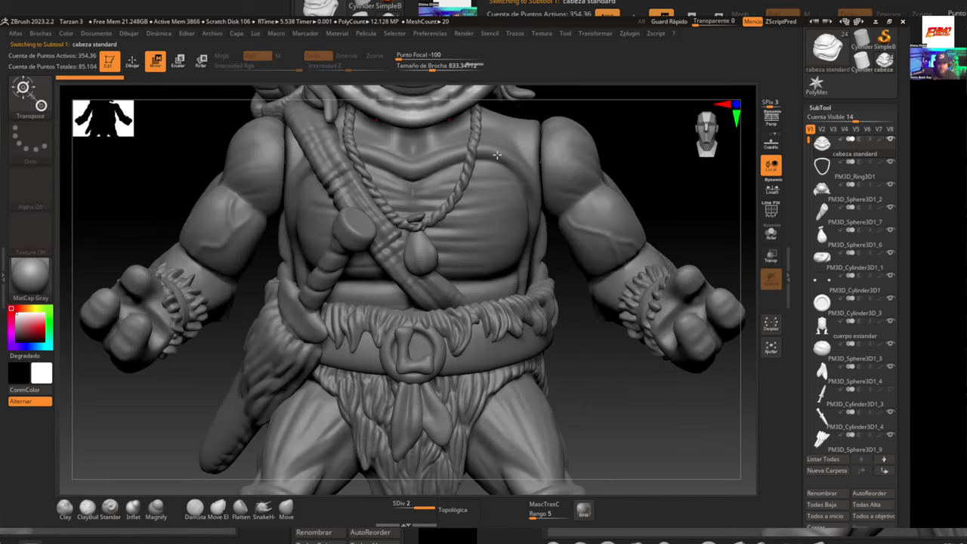
alt+drag(586, 91, 591, 295)
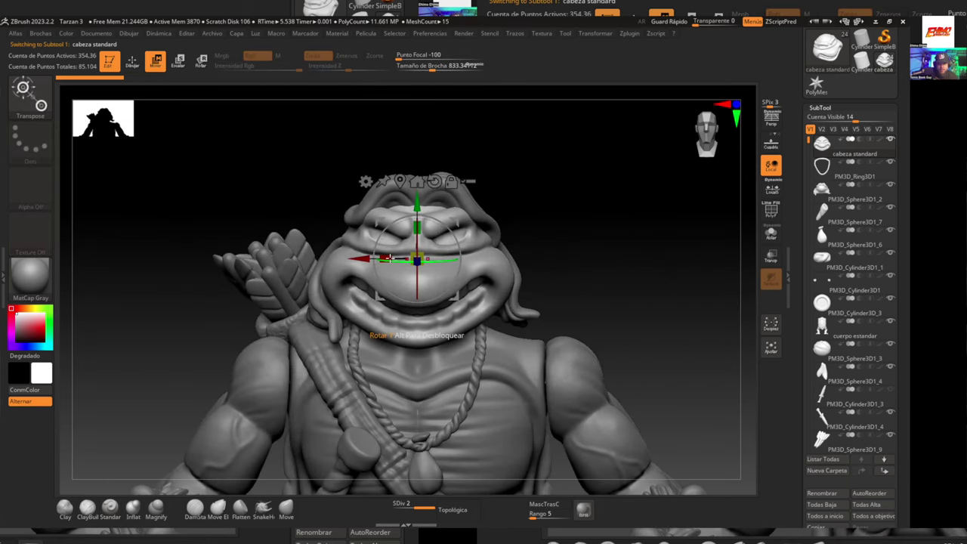
key(q)
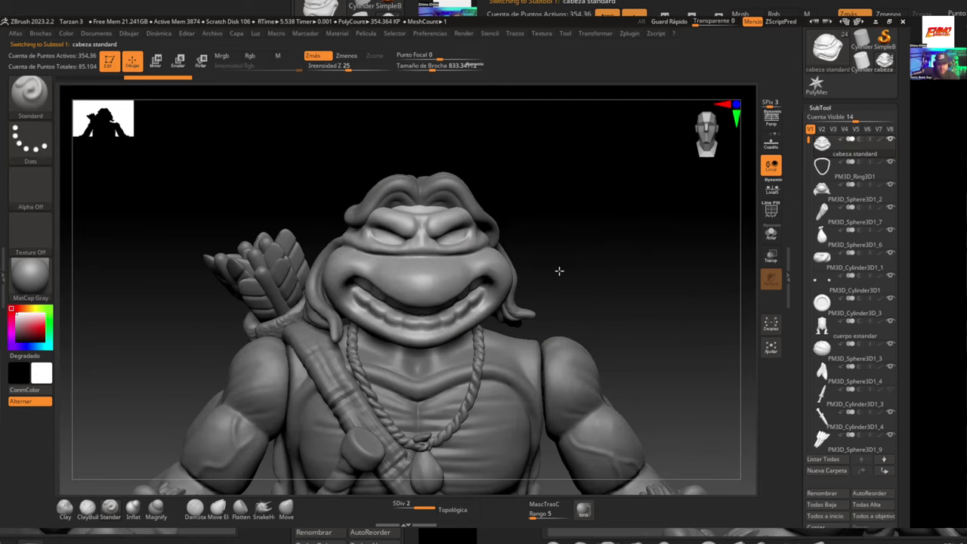
Step: Select the knife PM3D_Cylinder3D1_4 at the Tarzan figure's belt and pull it up out of its sheath
mouse_move(559, 270)
mouse_down()
mouse_move(619, 276)
mouse_move(588, 280)
mouse_move(606, 300)
mouse_move(602, 270)
mouse_move(633, 309)
mouse_move(620, 186)
mouse_up()
mouse_move(624, 225)
mouse_down()
mouse_move(677, 219)
mouse_move(592, 219)
mouse_move(582, 250)
mouse_move(559, 246)
mouse_move(597, 272)
mouse_move(546, 308)
mouse_move(597, 306)
mouse_up()
mouse_move(569, 304)
mouse_down()
mouse_move(552, 300)
mouse_move(611, 259)
mouse_move(611, 304)
mouse_move(631, 329)
mouse_up()
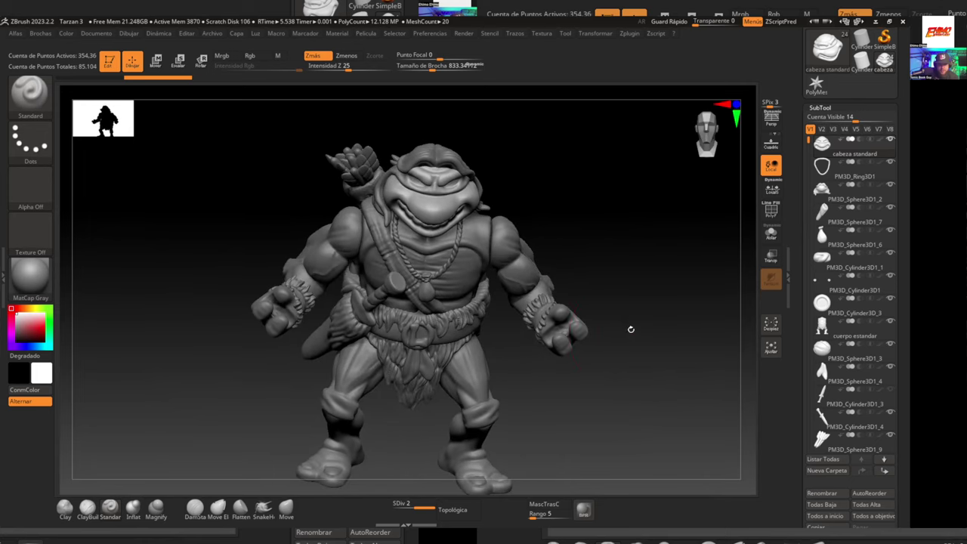
mouse_move(611, 381)
alt+mouse_down()
mouse_move(613, 354)
mouse_move(601, 357)
mouse_move(609, 214)
mouse_move(647, 207)
mouse_move(617, 207)
alt+mouse_up()
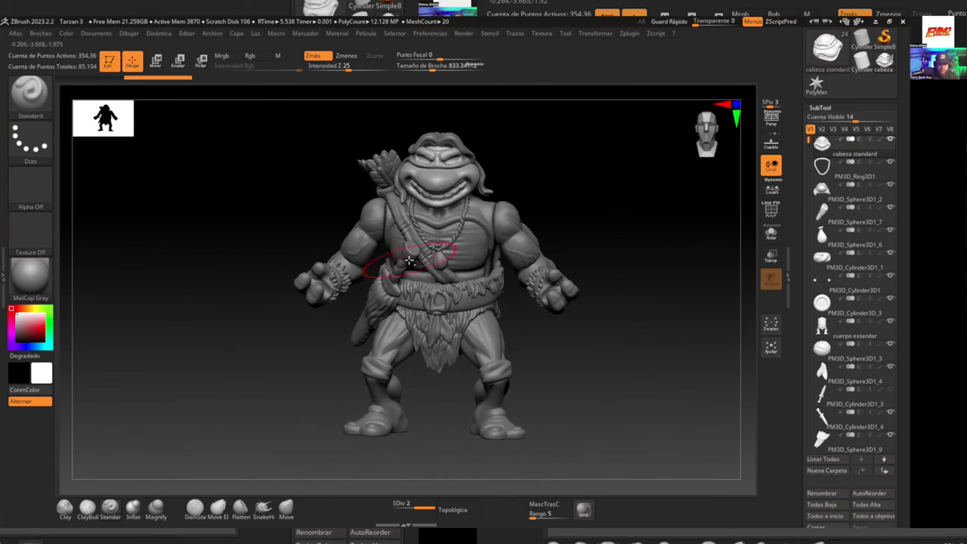
key(w)
mouse_move(565, 259)
mouse_down()
mouse_move(635, 250)
mouse_move(602, 275)
mouse_move(356, 284)
mouse_up()
key(q)
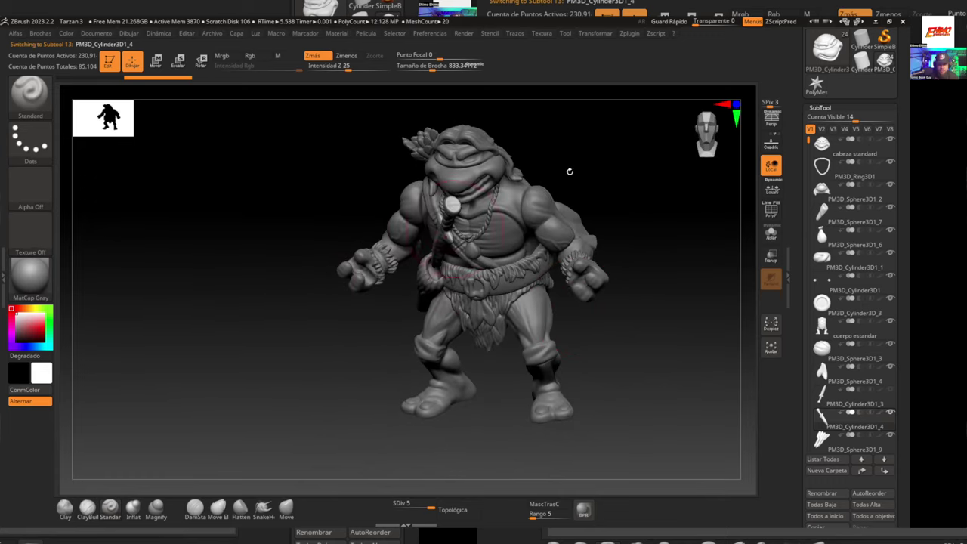
mouse_move(667, 214)
mouse_down()
mouse_move(576, 227)
mouse_move(607, 198)
mouse_move(617, 237)
mouse_move(537, 274)
mouse_move(587, 277)
mouse_up()
mouse_move(535, 302)
alt+mouse_down()
mouse_move(637, 309)
mouse_move(639, 319)
mouse_move(626, 334)
mouse_move(636, 272)
mouse_move(574, 231)
alt+mouse_up()
Step: Slide the knife PM3D_Cylinder3D1_4 back down into its sheath at the figure's hip
key(w)
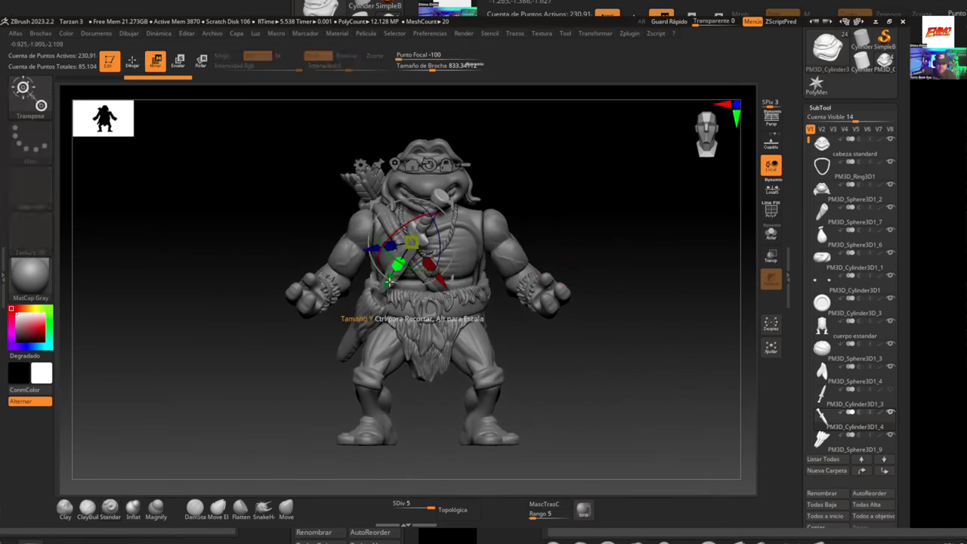
drag(389, 282, 352, 340)
key(q)
mouse_move(603, 365)
mouse_down()
mouse_move(602, 408)
mouse_move(586, 395)
mouse_move(597, 351)
mouse_up()
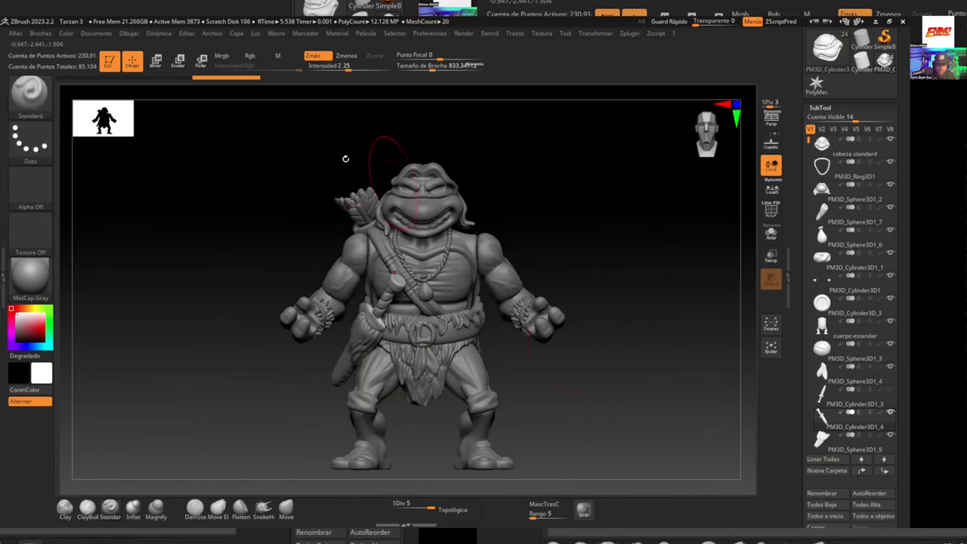
Step: Select the arrows PM3D_Sphere3D1_9 on the figure's back and slide them out of the quiver
click(208, 34)
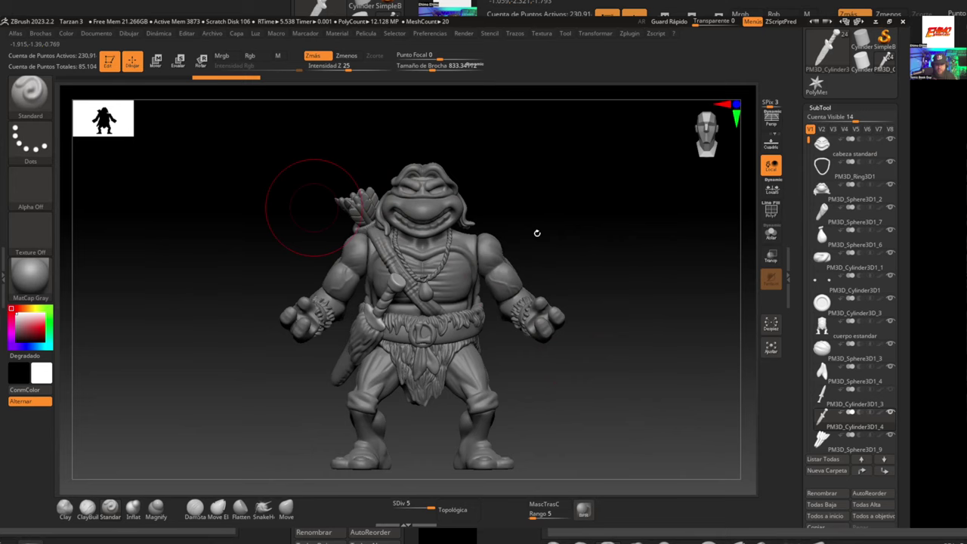
drag(536, 233, 407, 238)
drag(572, 253, 377, 251)
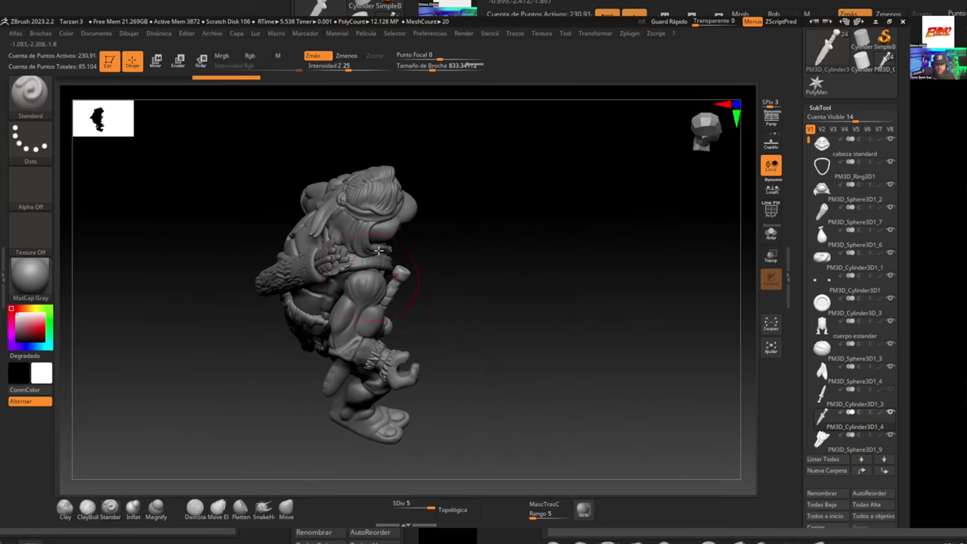
drag(535, 240, 489, 231)
key(w)
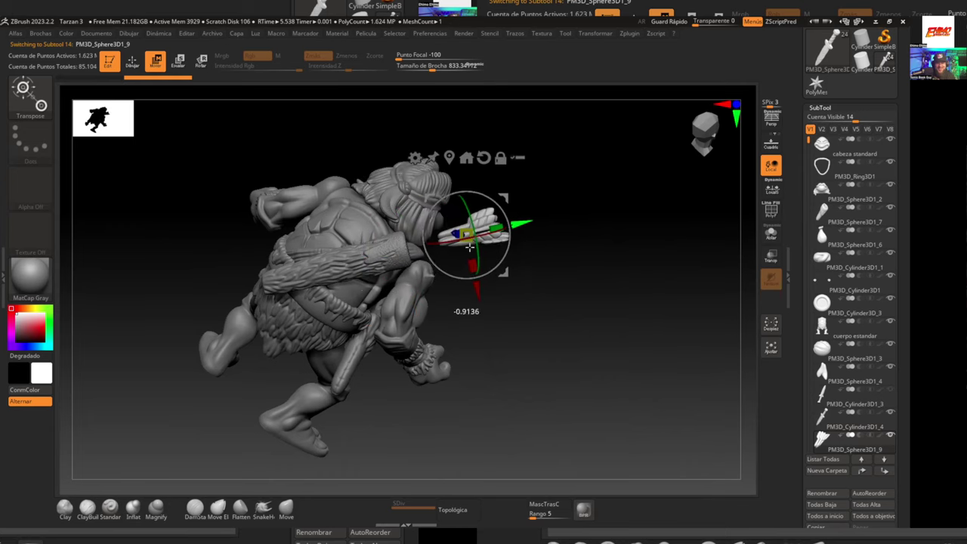
key(q)
mouse_move(574, 240)
mouse_down()
mouse_move(602, 201)
mouse_move(577, 280)
mouse_up()
Step: Open the mago 6 project without saving the changes to the Tarzan project
click(212, 33)
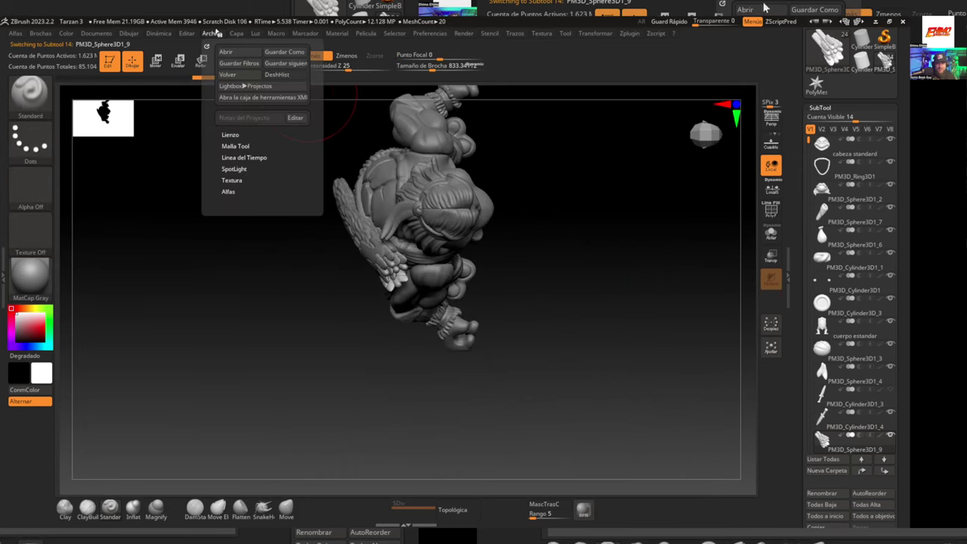
click(226, 52)
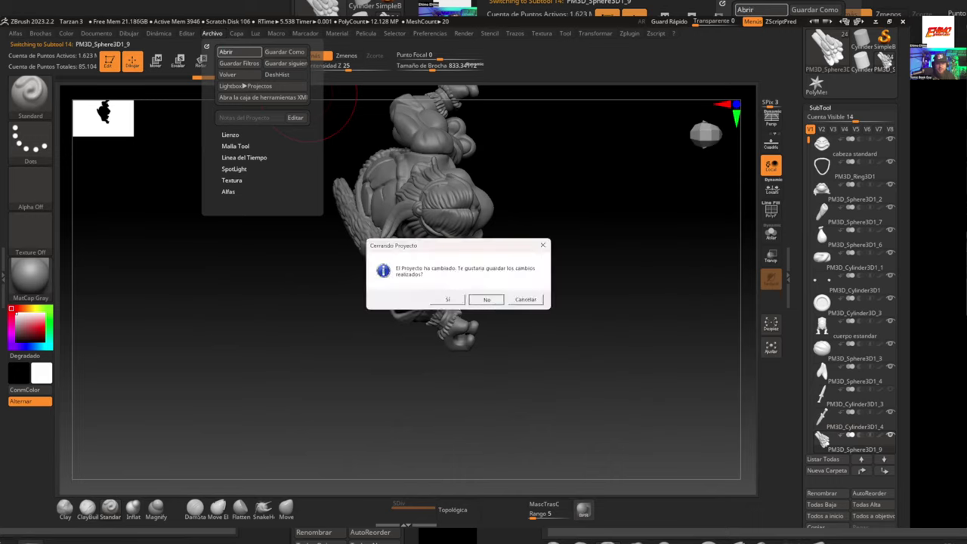
key(Return)
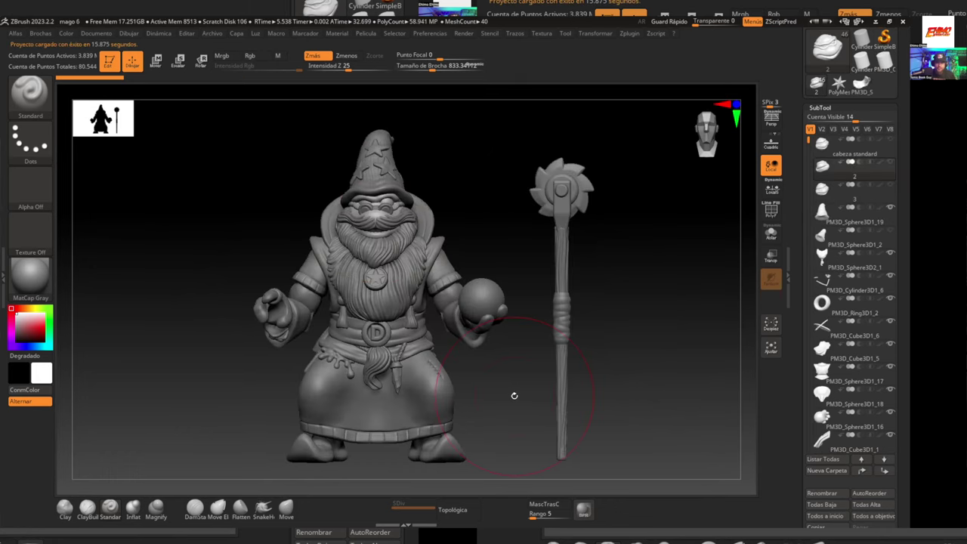
Step: Select the wizard's long beard PM3D_Sphere3D2_1 and show the cabeza standard head under the hat
drag(494, 373, 610, 232)
alt+click(512, 303)
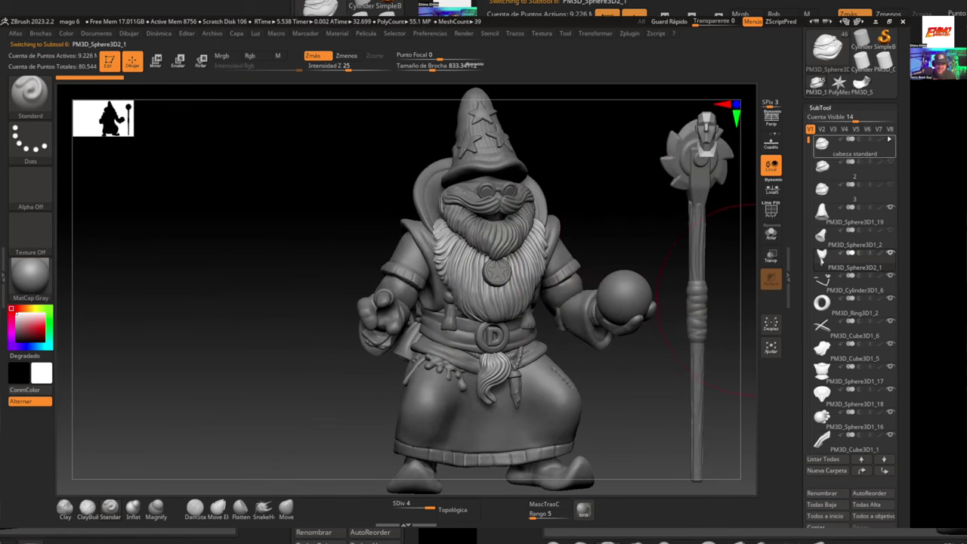
click(889, 139)
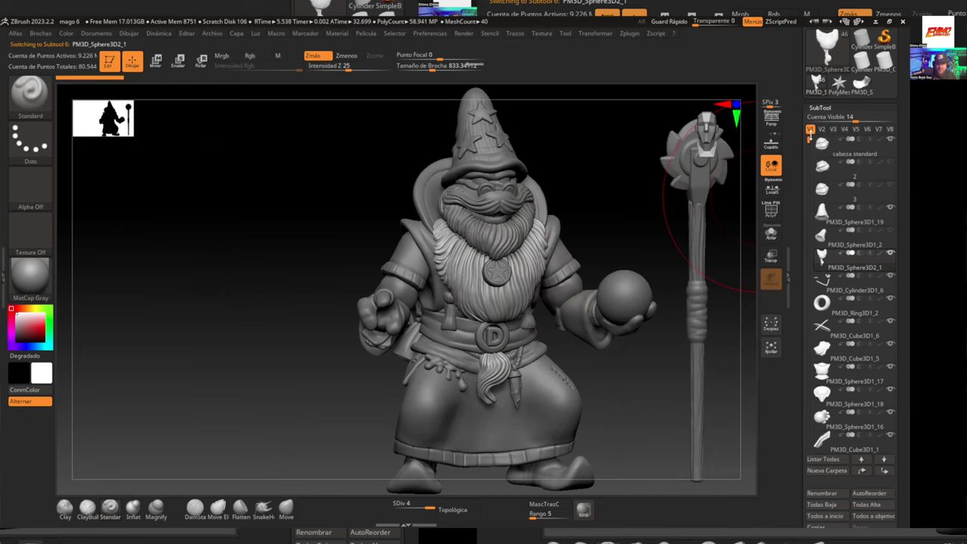
scroll(809, 133, down, 4)
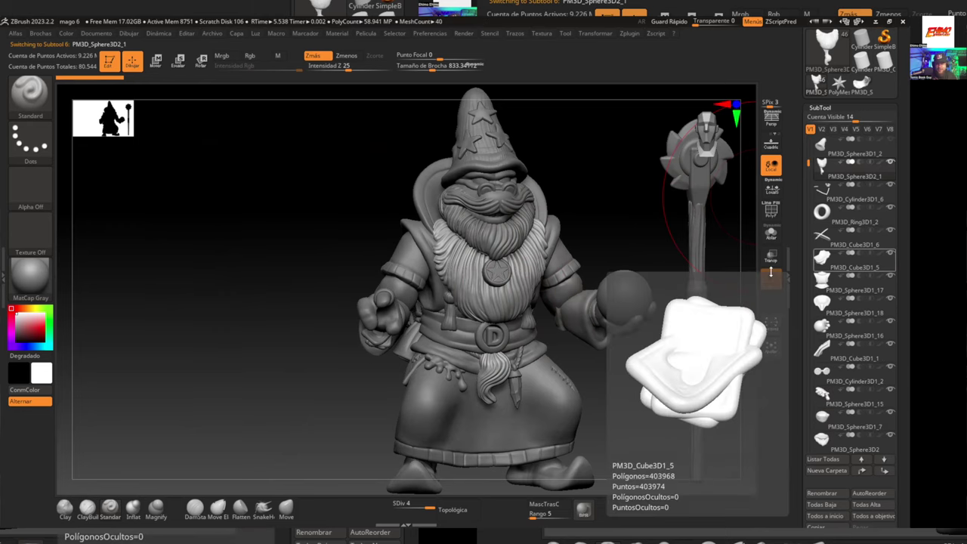
Step: Pull the long beard PM3D_Sphere3D2_1 away from the wizard's chest and undo the move
drag(621, 221, 550, 244)
key(w)
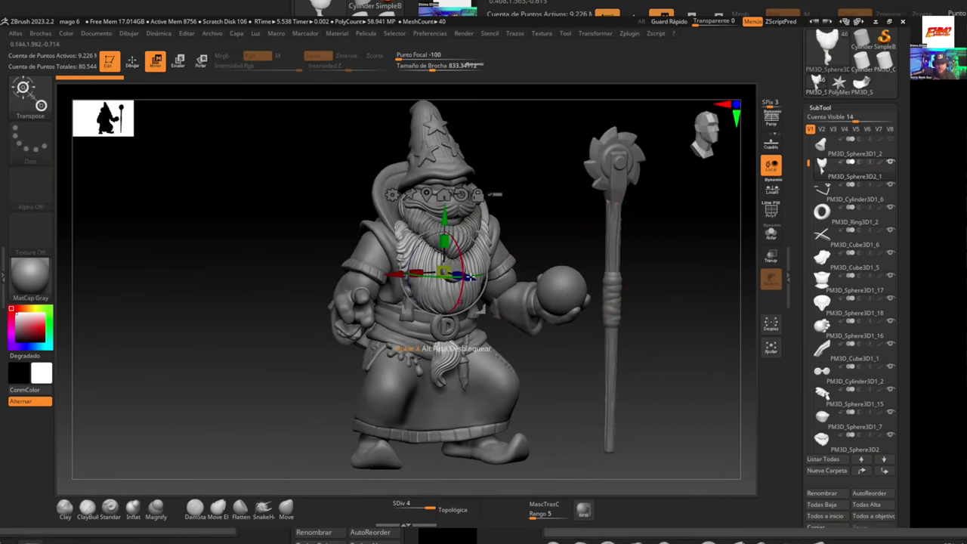
drag(501, 288, 626, 320)
key(q)
mouse_move(716, 358)
mouse_down()
mouse_move(718, 321)
mouse_move(704, 339)
mouse_up()
key(ctrl)
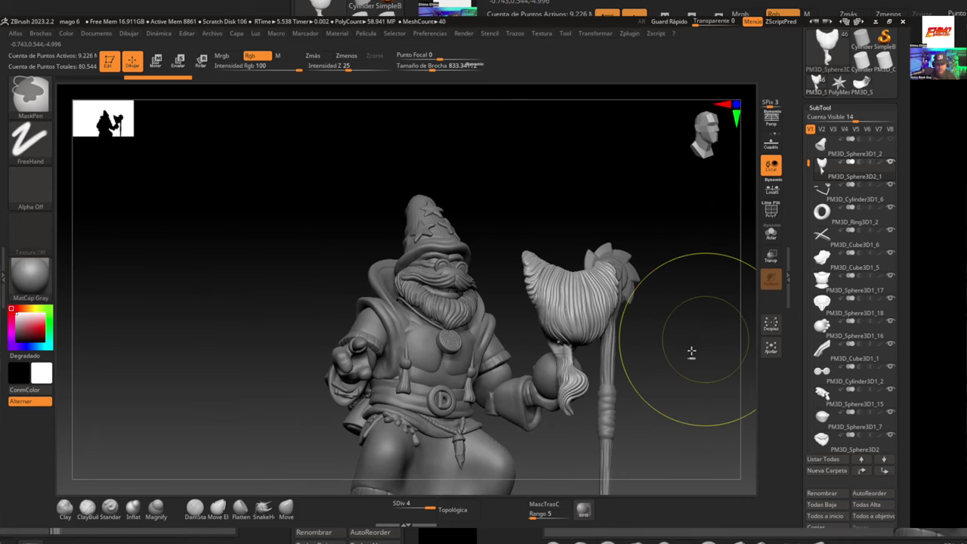
key(ctrl+z)
Step: Select the face beard PM3D_Sphere3D2 and enable transforming several subtools at once, limited to the wizard's head, hat and beard pieces
alt+click(445, 315)
key(w)
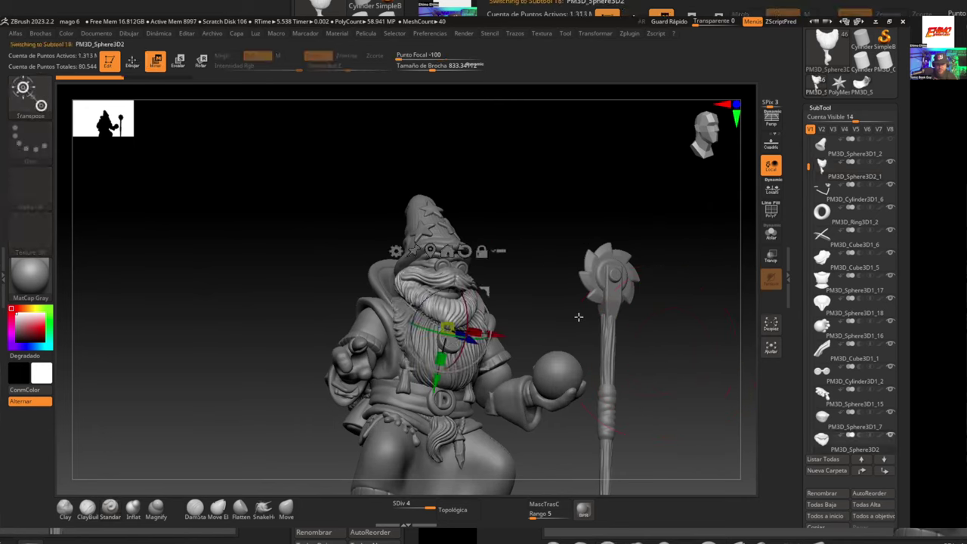
drag(579, 317, 450, 325)
click(428, 250)
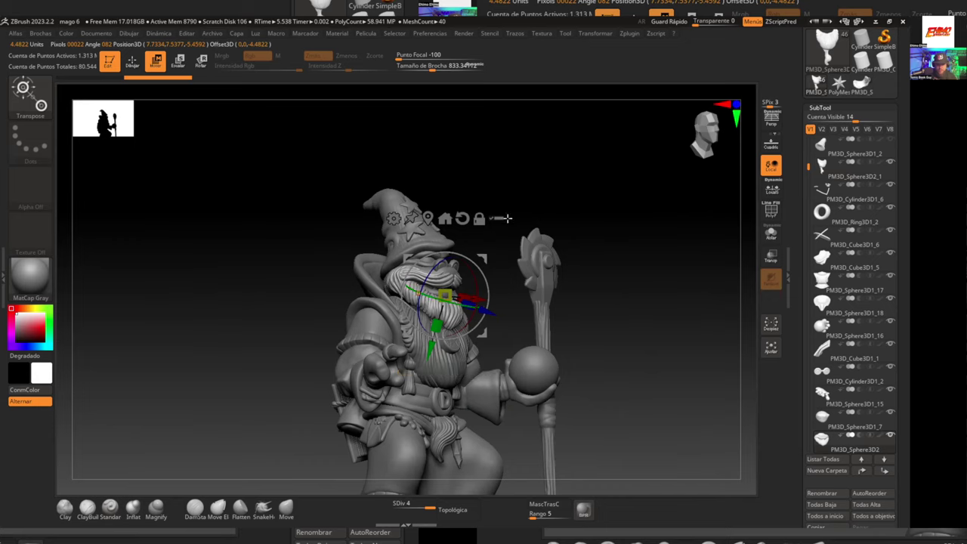
click(496, 218)
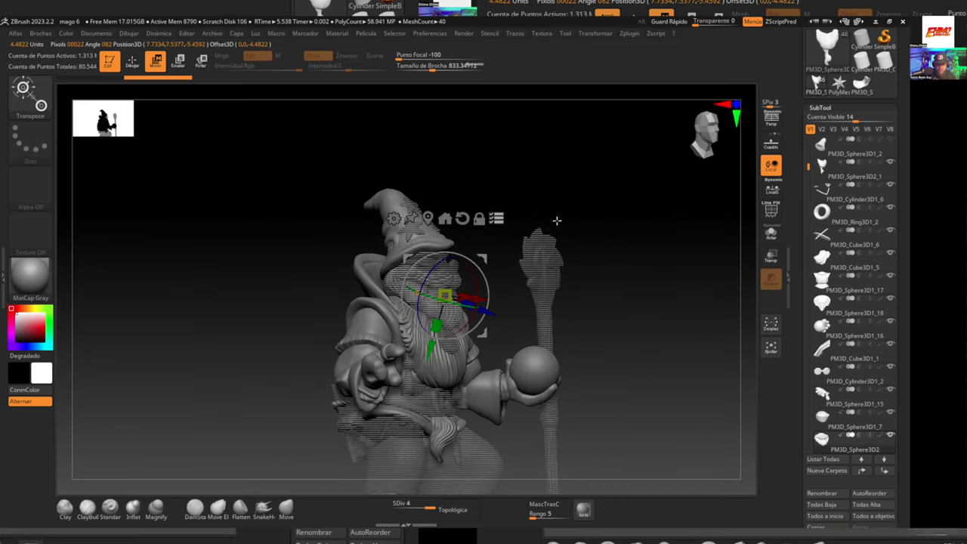
ctrl+shift+drag(628, 216, 654, 260)
ctrl+shift+click(394, 274)
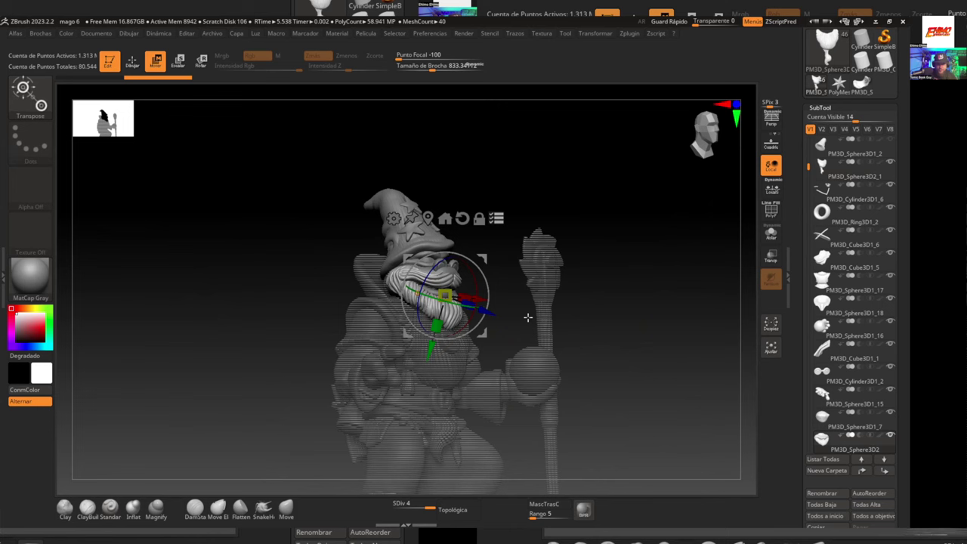
Step: Center the gizmo on the head by selecting PM3D_Sphere3D1_7 and rotate the wizard's chosen head pieces together
shift+drag(504, 334, 483, 338)
alt+drag(536, 287, 408, 288)
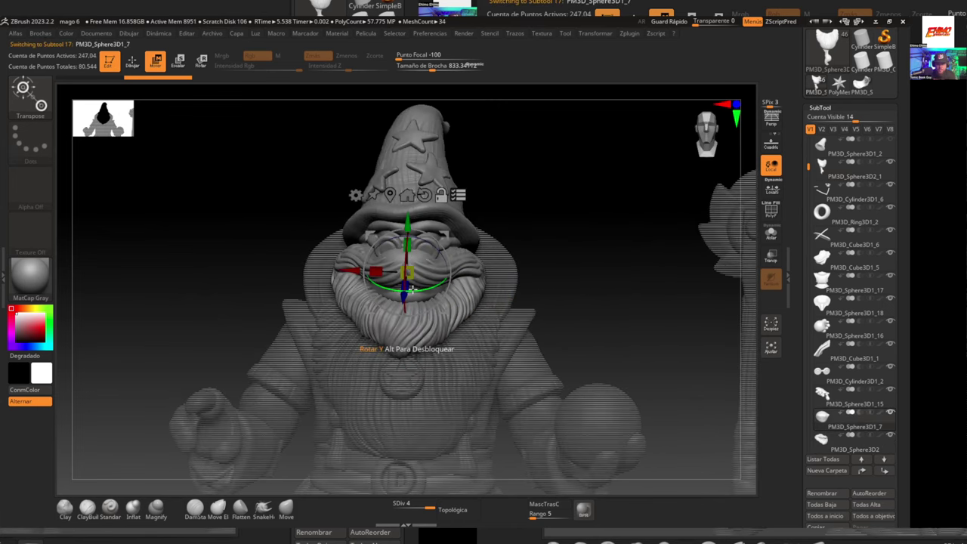
alt+click(408, 287)
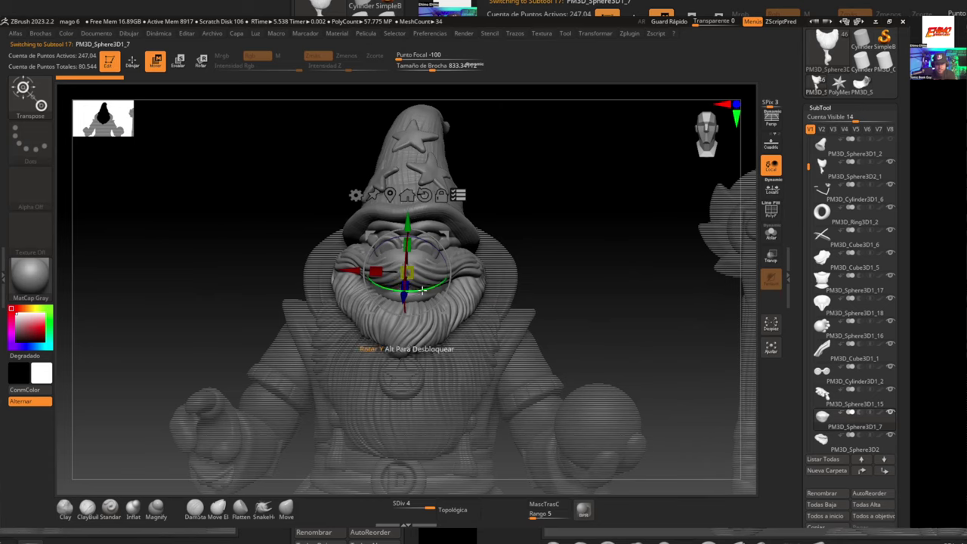
drag(643, 290, 636, 292)
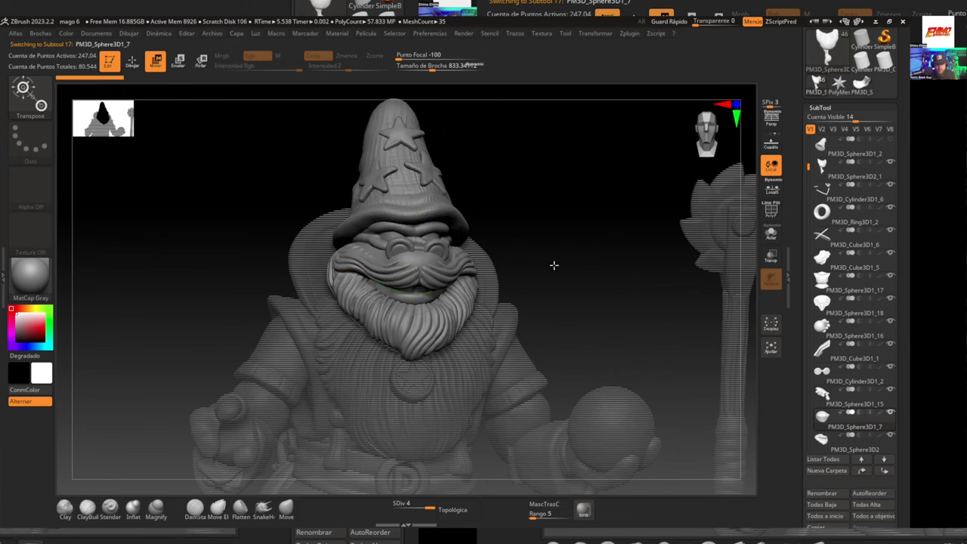
drag(552, 265, 518, 262)
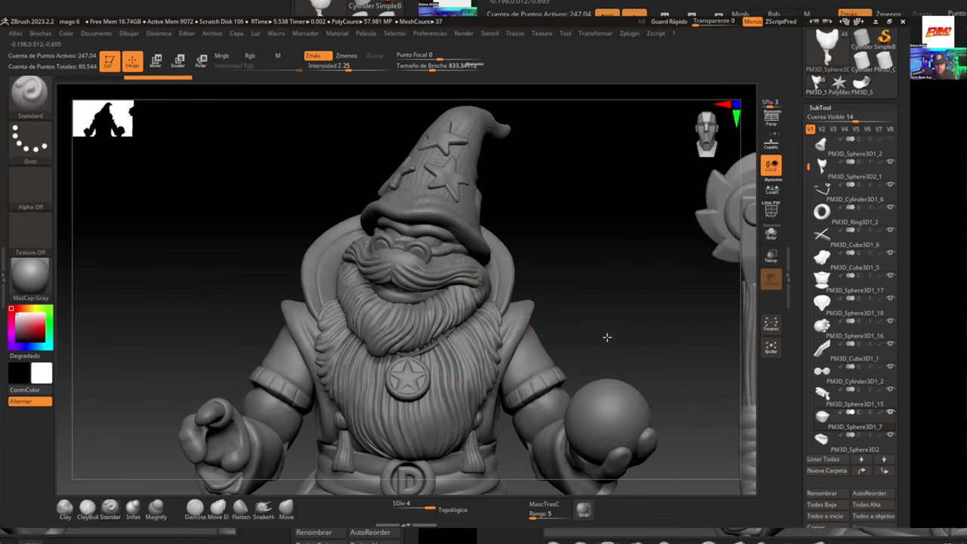
Step: Inspect the wizard figure's face, orb, staff, belt details and back accessories from the front, side, below and behind
ctrl+right_drag(610, 320, 598, 211)
drag(541, 297, 424, 309)
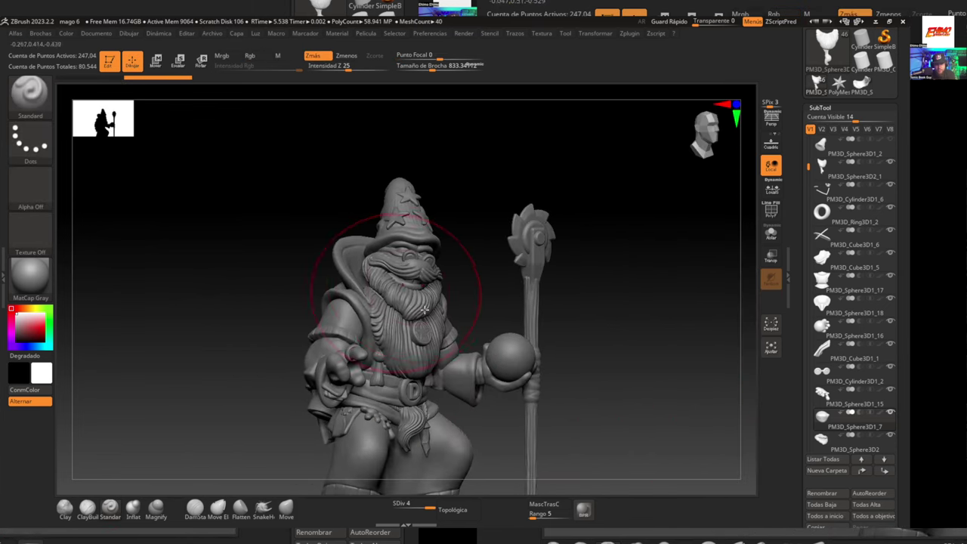
mouse_move(609, 327)
mouse_down()
mouse_move(484, 250)
mouse_move(507, 225)
mouse_move(554, 246)
mouse_move(507, 272)
mouse_move(554, 289)
mouse_move(574, 341)
mouse_move(650, 185)
mouse_move(614, 244)
mouse_move(626, 248)
mouse_move(576, 289)
mouse_move(513, 306)
mouse_move(501, 297)
mouse_up()
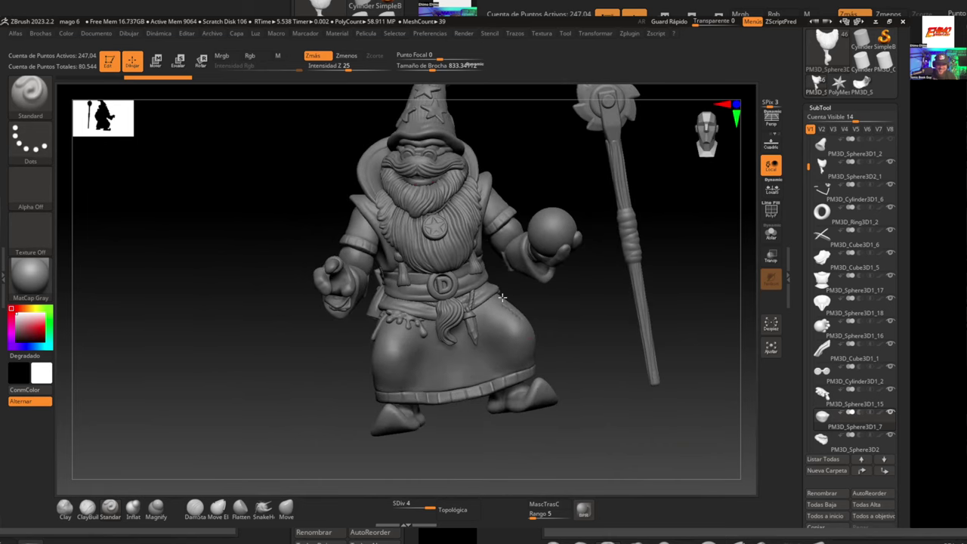
mouse_move(558, 304)
mouse_down()
mouse_move(551, 309)
mouse_move(578, 317)
mouse_move(589, 279)
mouse_move(581, 280)
mouse_move(620, 251)
mouse_move(632, 279)
mouse_move(609, 279)
mouse_move(645, 259)
mouse_up()
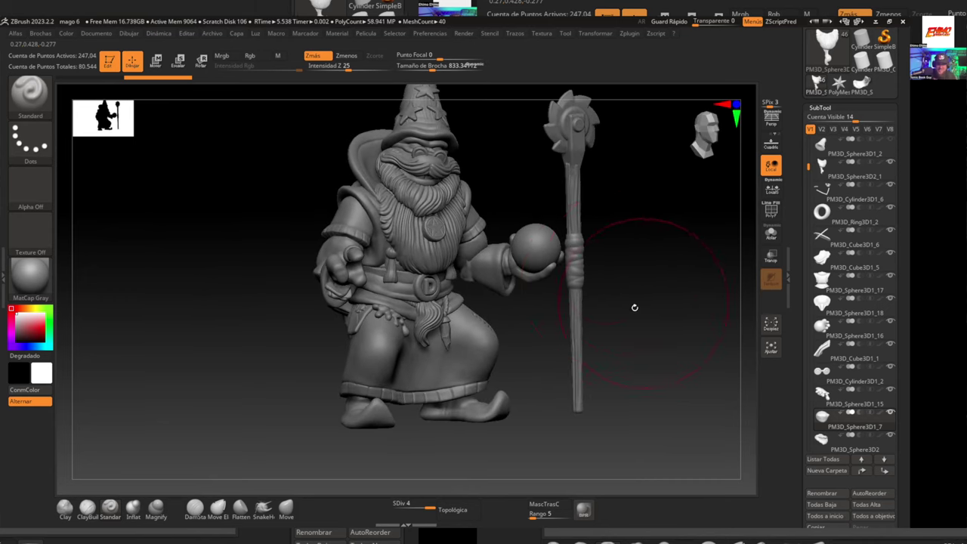
alt+drag(647, 276, 648, 348)
mouse_move(557, 404)
mouse_down()
mouse_move(577, 367)
mouse_move(566, 370)
mouse_move(567, 343)
mouse_move(325, 290)
mouse_up()
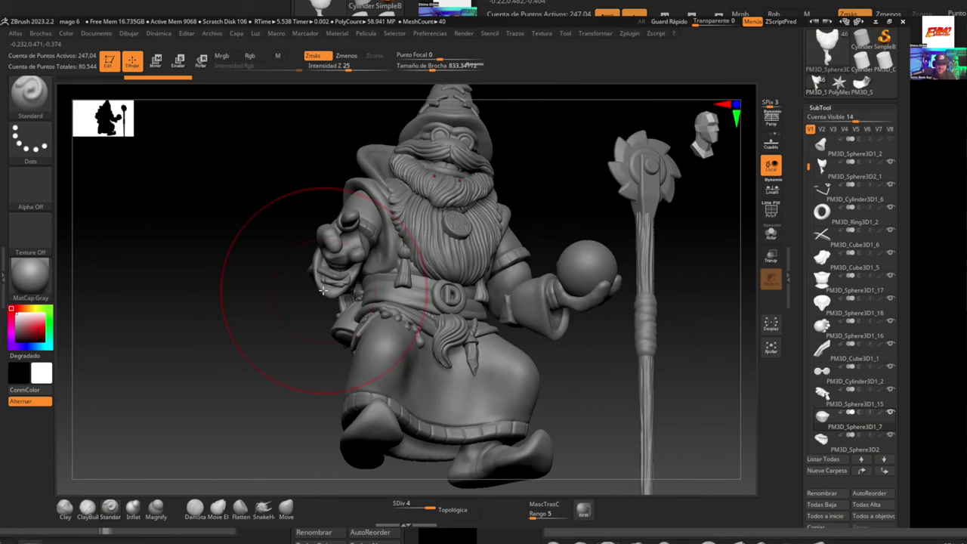
drag(276, 325, 320, 303)
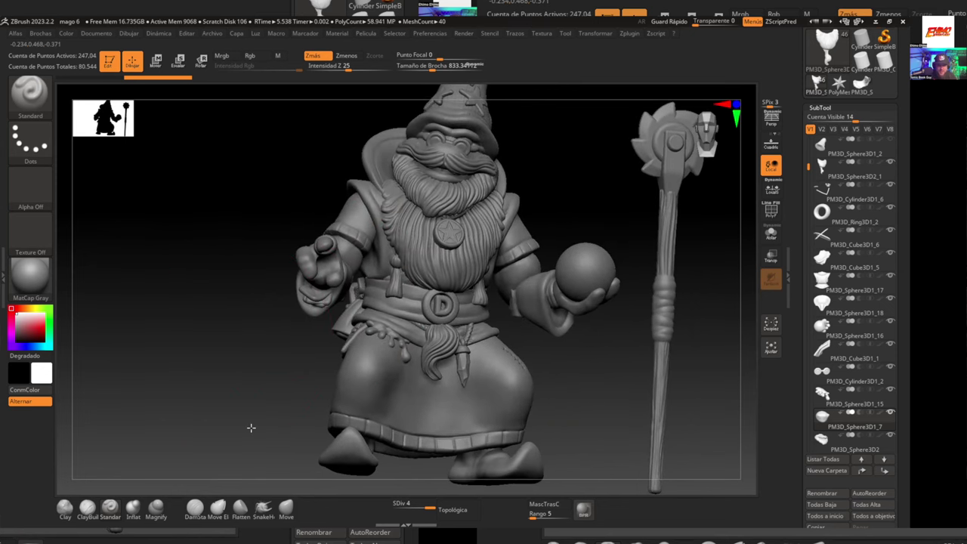
mouse_move(250, 428)
alt+mouse_down()
mouse_move(161, 308)
mouse_move(317, 385)
mouse_move(276, 413)
mouse_move(305, 416)
mouse_move(282, 412)
mouse_move(272, 339)
mouse_move(319, 304)
mouse_move(181, 373)
mouse_move(219, 367)
mouse_move(256, 335)
mouse_move(630, 304)
mouse_move(636, 285)
alt+mouse_up()
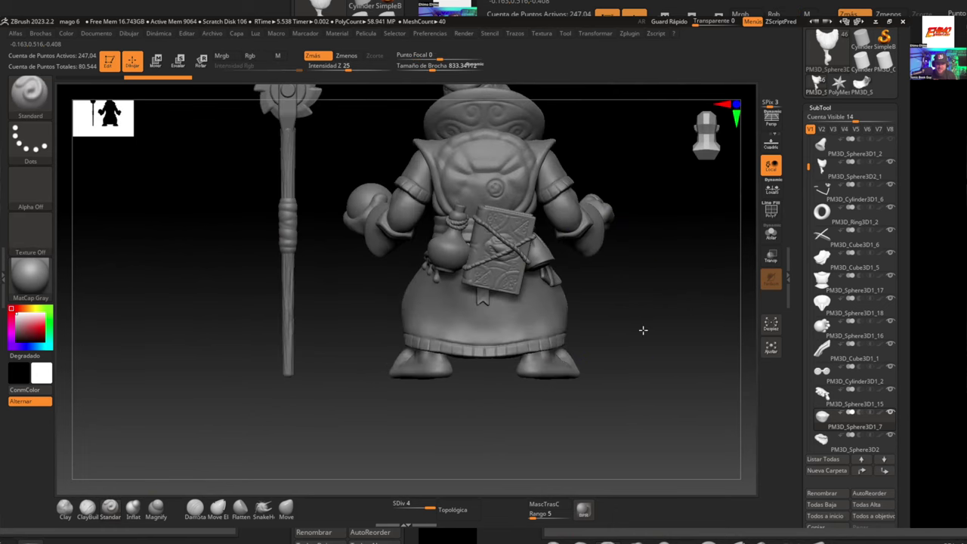
Step: Examine the potion flask, roped book and other accessories hanging on the wizard's back from several angles
drag(641, 330, 642, 398)
alt+drag(620, 366, 572, 324)
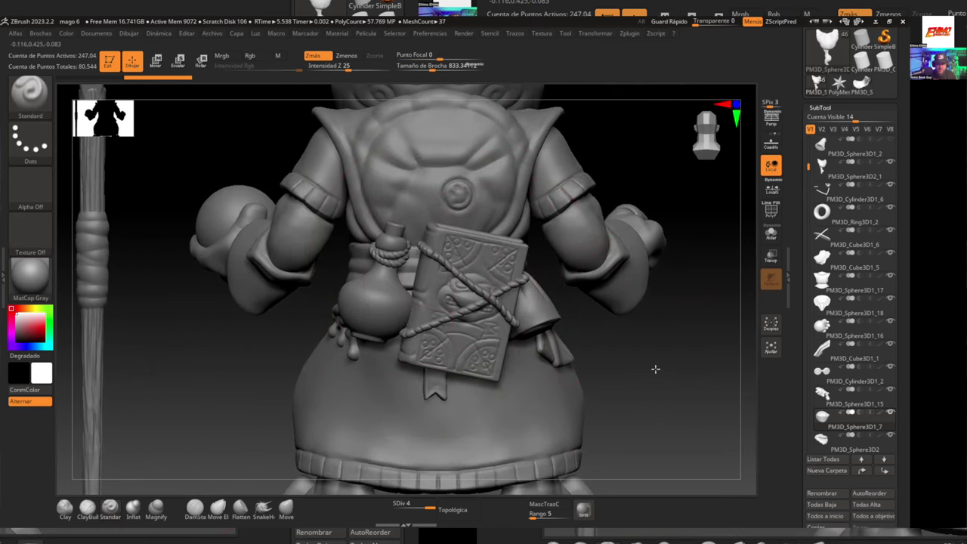
drag(639, 378, 444, 293)
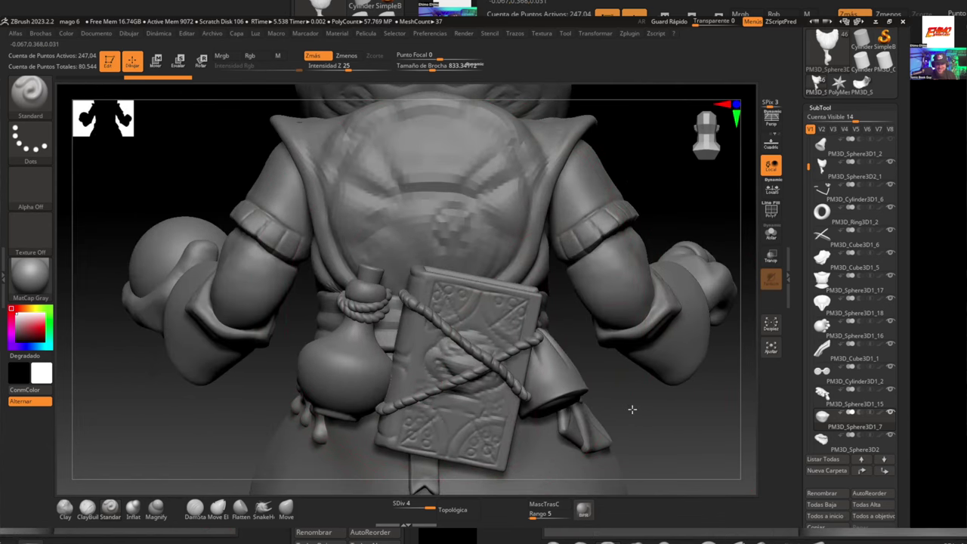
alt+drag(632, 407, 379, 347)
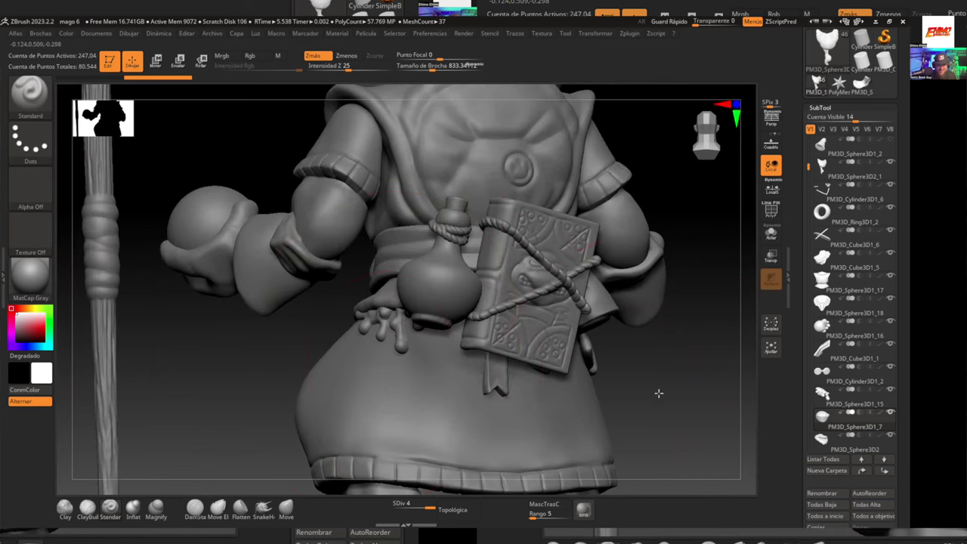
drag(658, 392, 444, 131)
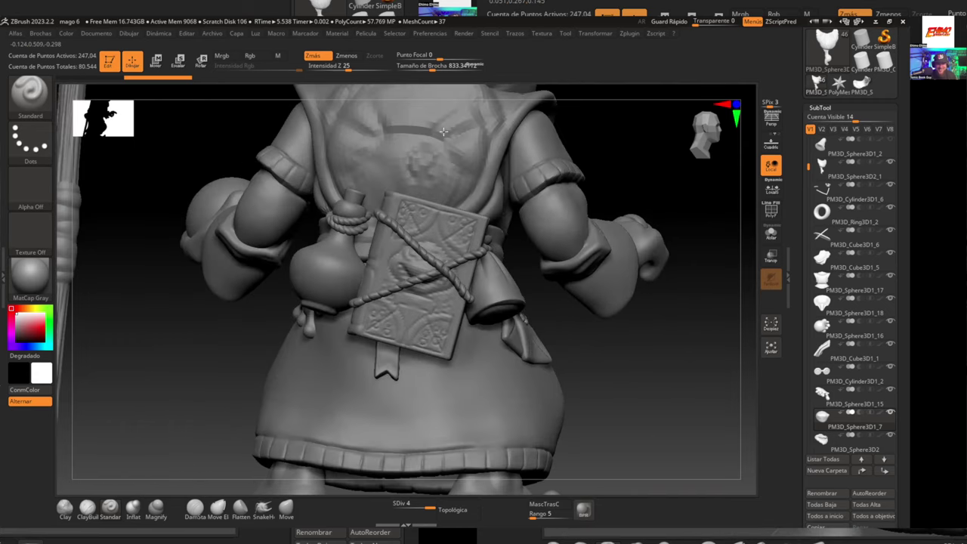
shift+drag(621, 146, 622, 192)
drag(641, 125, 664, 314)
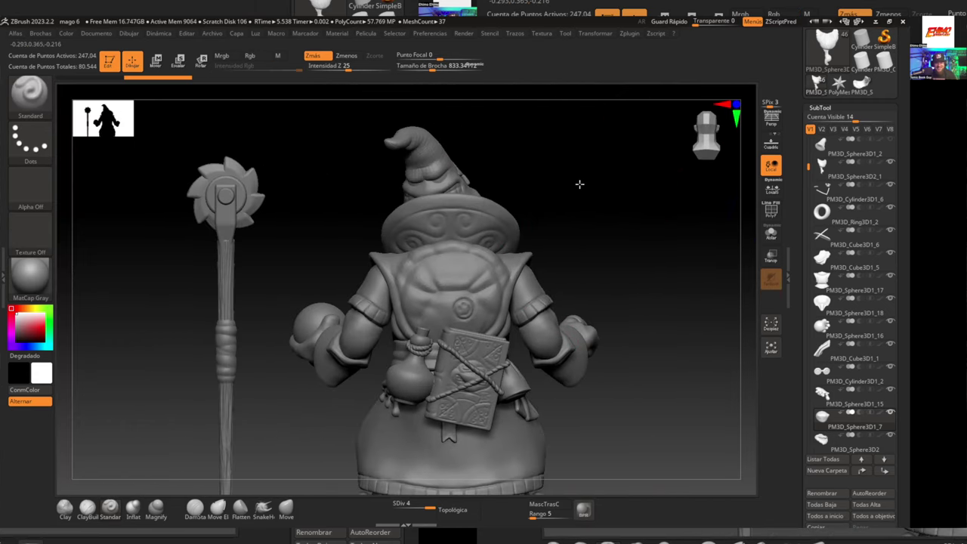
Step: Examine the wizard's pointed hat, its folds and star ornaments, from behind, from the sides and from the front
mouse_move(579, 184)
mouse_down()
mouse_move(585, 170)
mouse_move(644, 312)
mouse_move(641, 145)
mouse_move(672, 358)
mouse_move(658, 319)
mouse_move(628, 341)
mouse_move(632, 317)
mouse_move(604, 319)
mouse_up()
key(space)
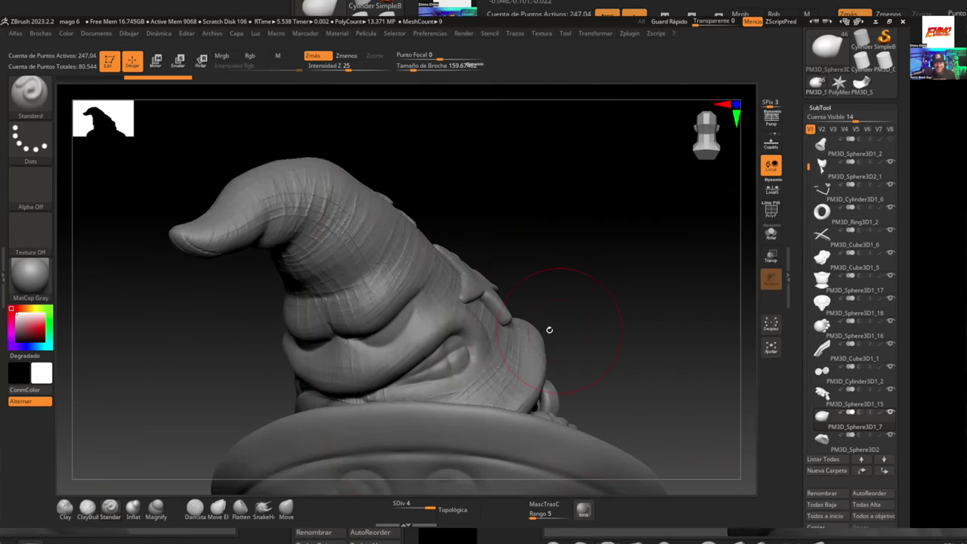
alt+drag(614, 258, 566, 325)
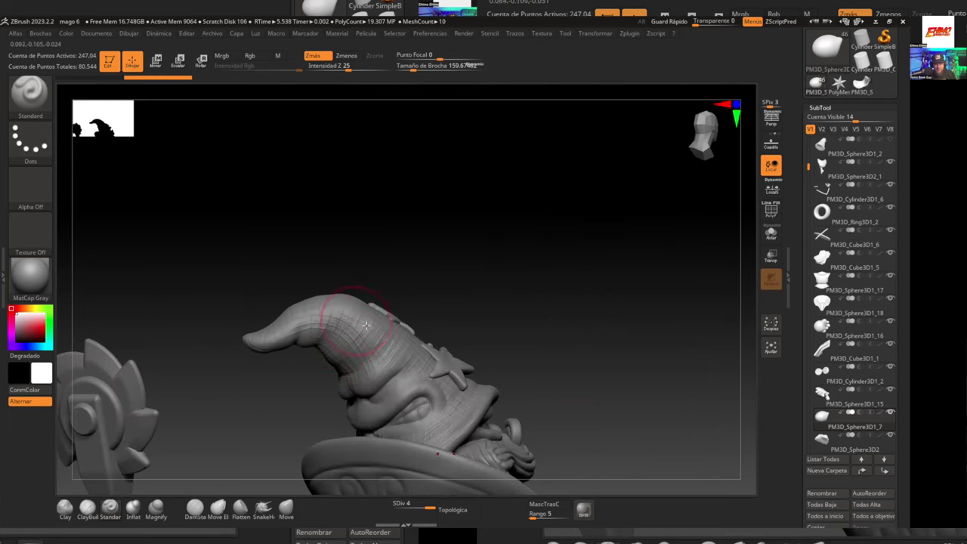
drag(609, 357, 543, 348)
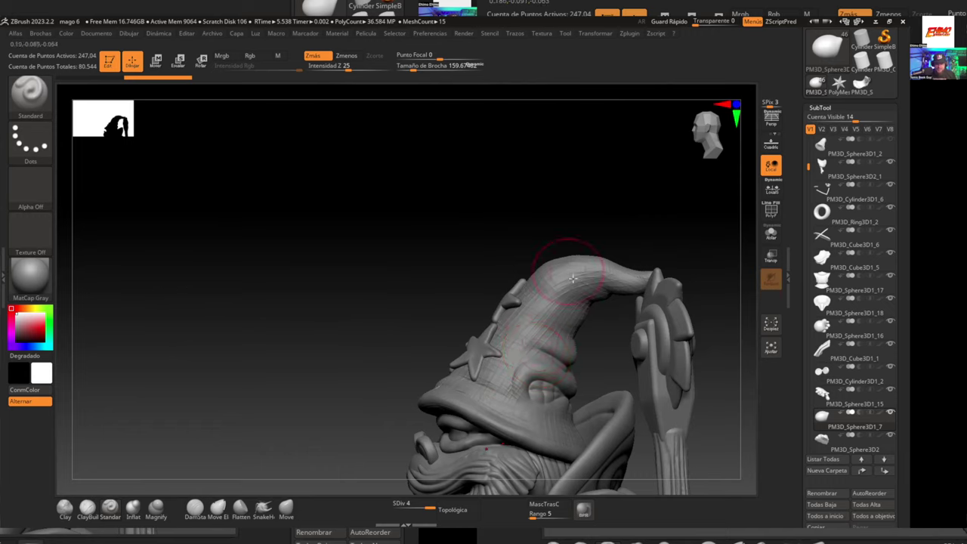
alt+drag(553, 251, 450, 152)
drag(494, 241, 646, 328)
drag(615, 333, 600, 320)
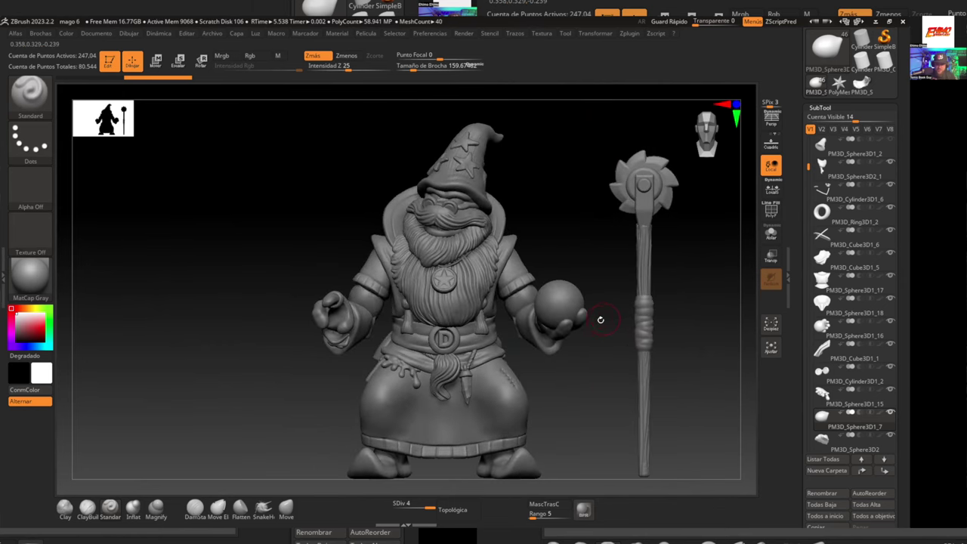
Step: Set the brush size to about 366 and frame the wizard and staff from the front
ctrl+right_drag(598, 339, 620, 465)
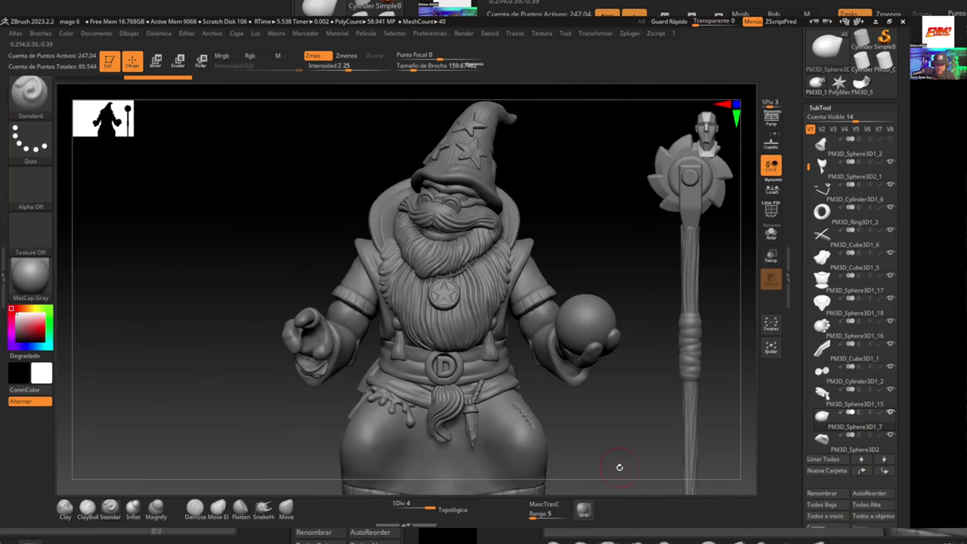
drag(613, 447, 597, 427)
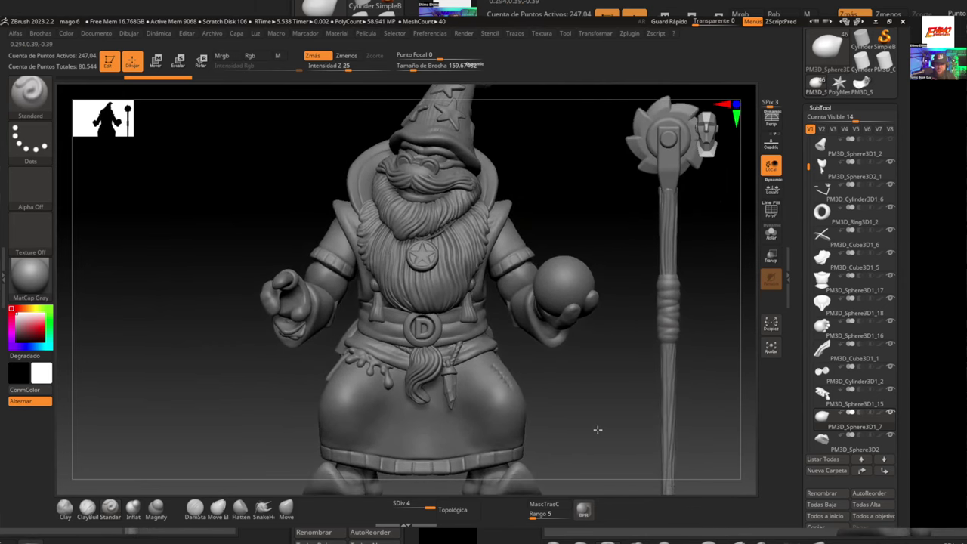
key(space)
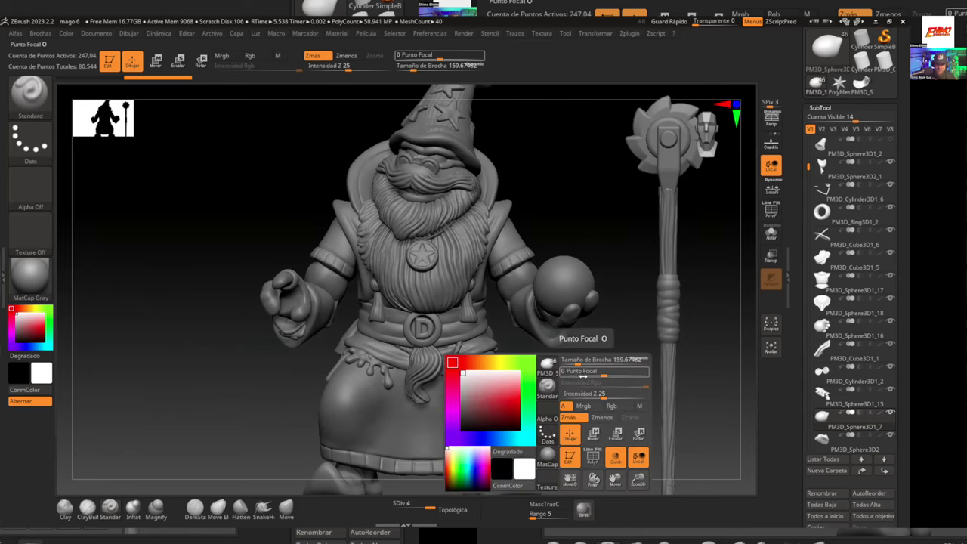
drag(577, 363, 583, 361)
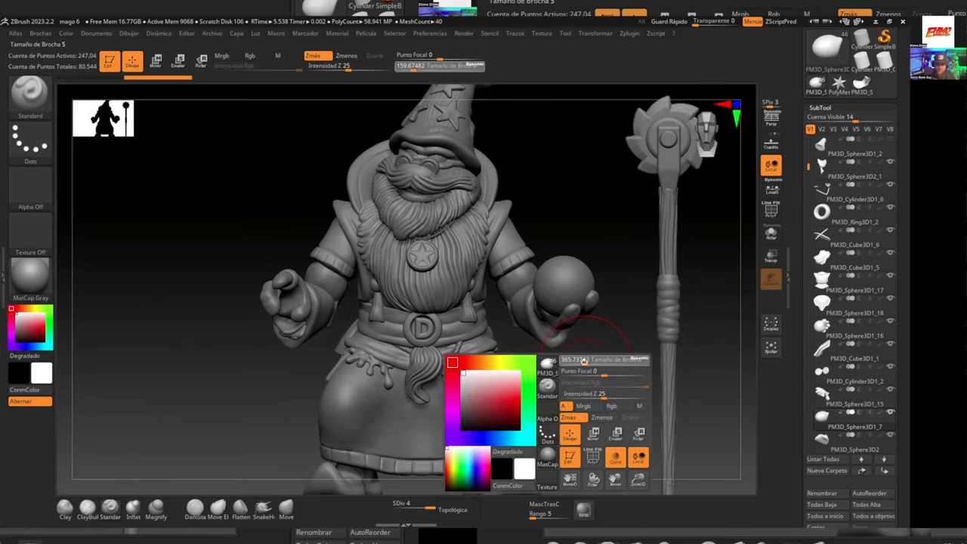
ctrl+right_drag(594, 392, 592, 390)
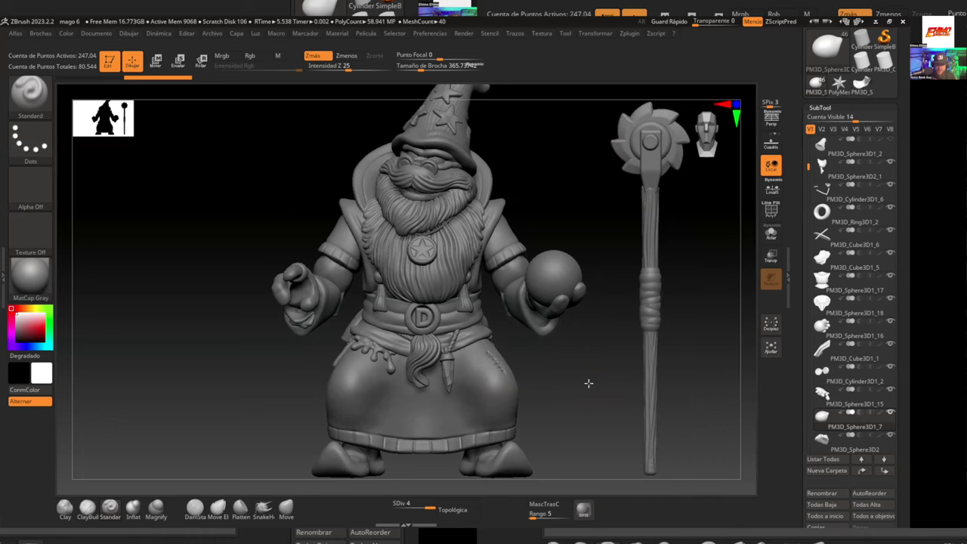
drag(588, 383, 589, 388)
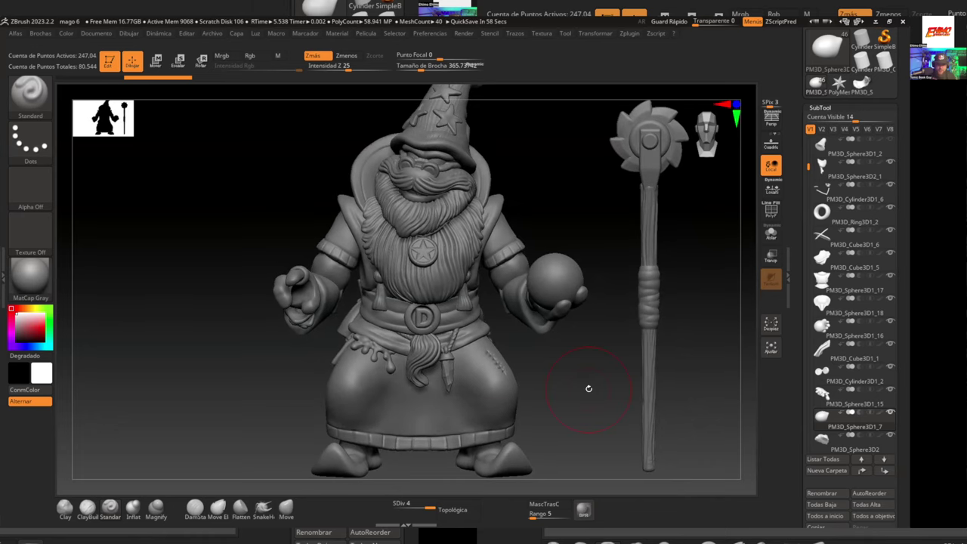
drag(552, 395, 551, 362)
drag(596, 328, 678, 387)
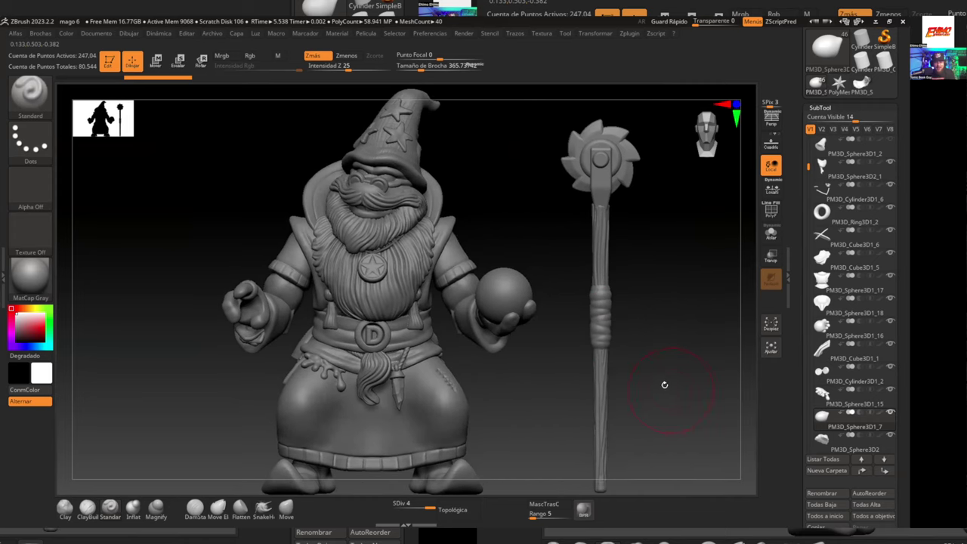
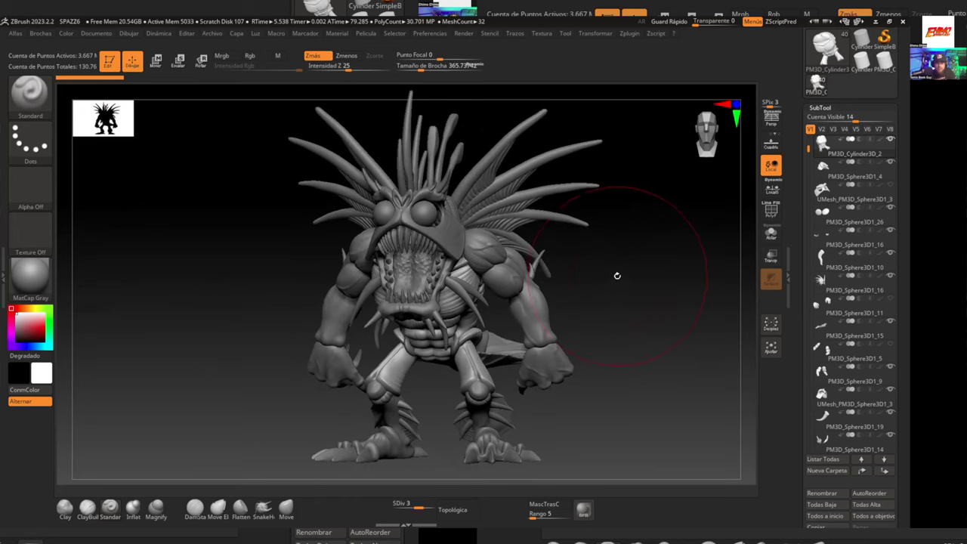
Step: Select the spiny monster's mouth piece PM3D_Sphere3D1_8 and enable transforming several subtools at once
mouse_move(622, 294)
mouse_down()
mouse_move(632, 339)
mouse_move(622, 339)
mouse_move(624, 364)
mouse_up()
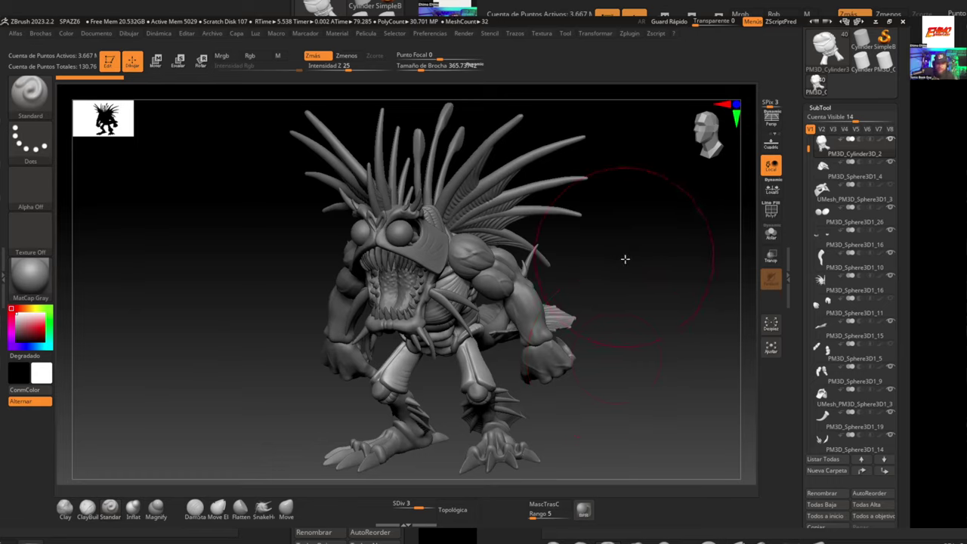
mouse_move(623, 259)
shift+mouse_down()
mouse_move(638, 259)
mouse_move(617, 276)
shift+mouse_up()
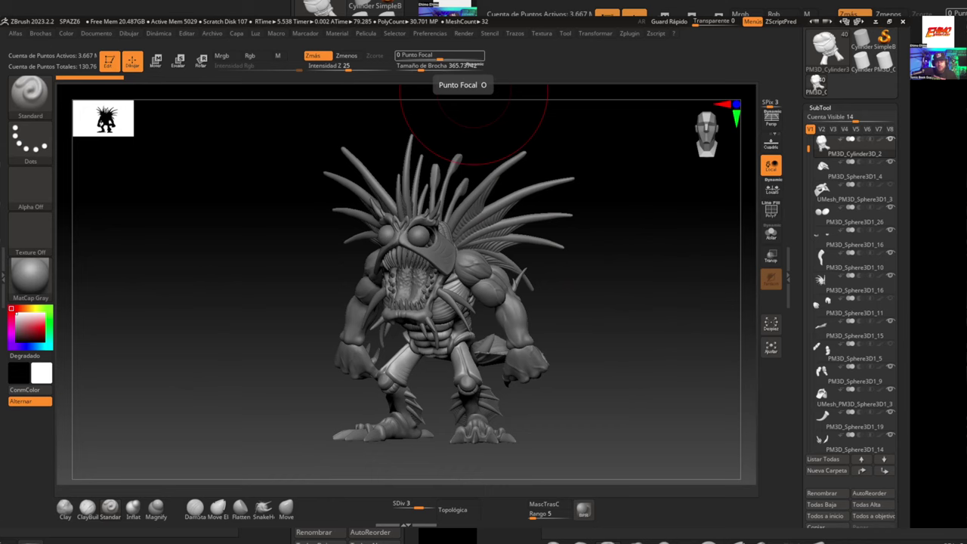
drag(649, 412, 392, 276)
alt+click(330, 281)
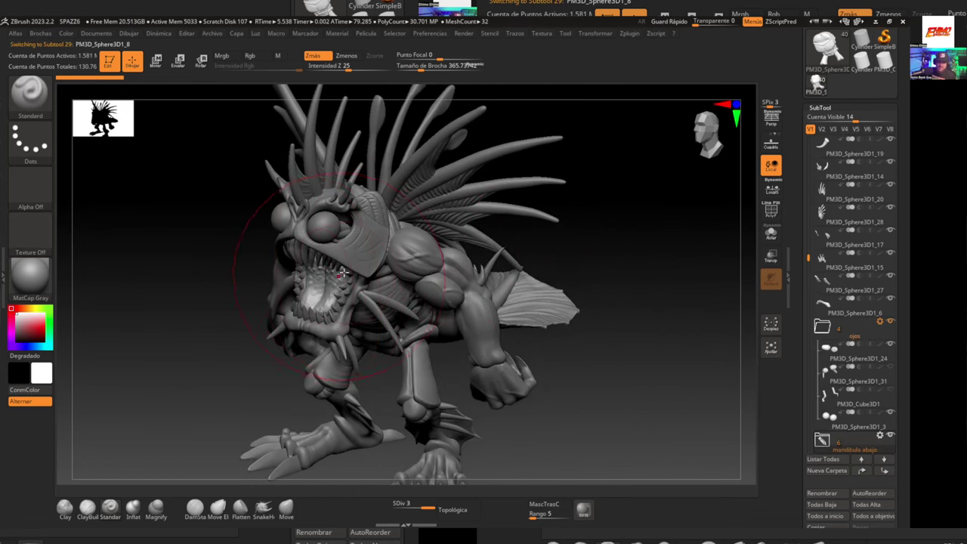
key(w)
click(388, 187)
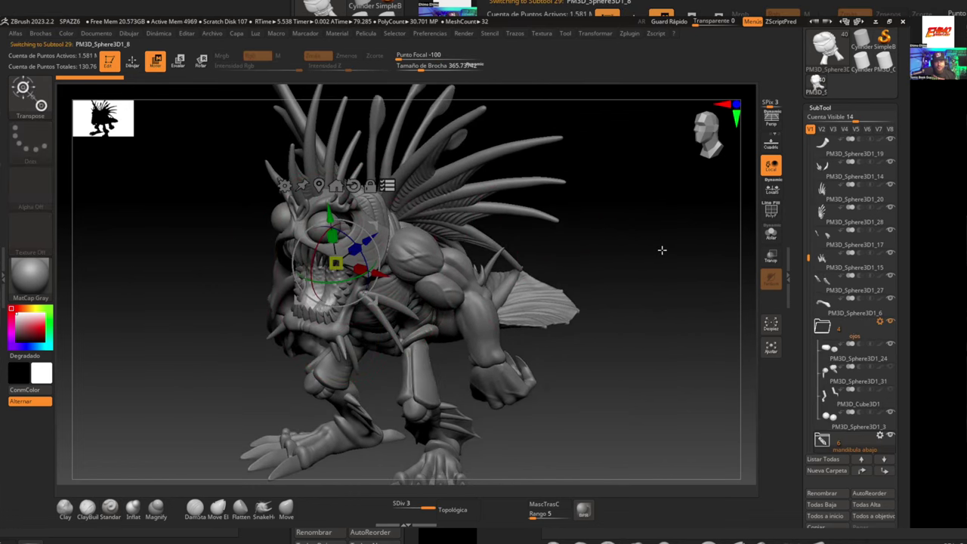
Step: Limit the multi-subtool selection to the monster's lower jaw, its teeth and spikes
drag(662, 250, 627, 249)
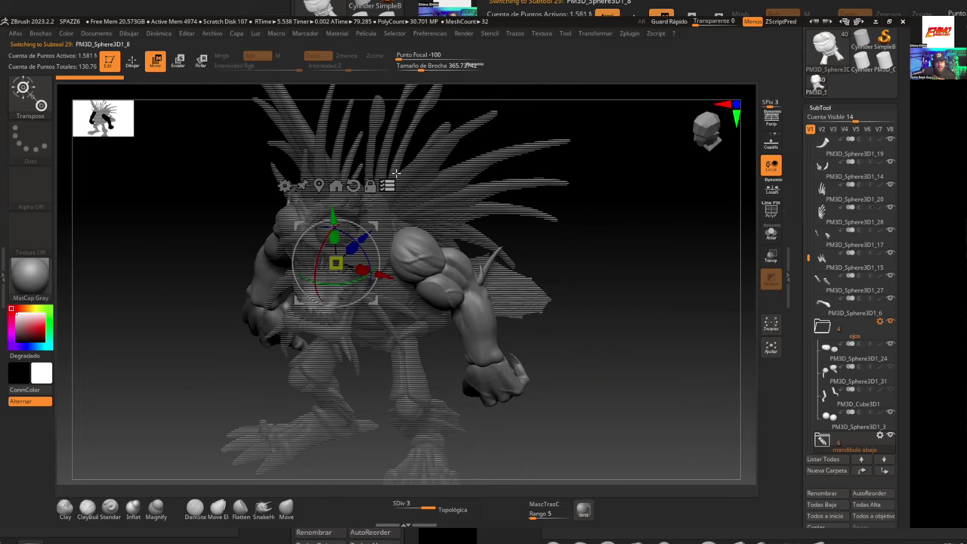
ctrl+shift+click(648, 247)
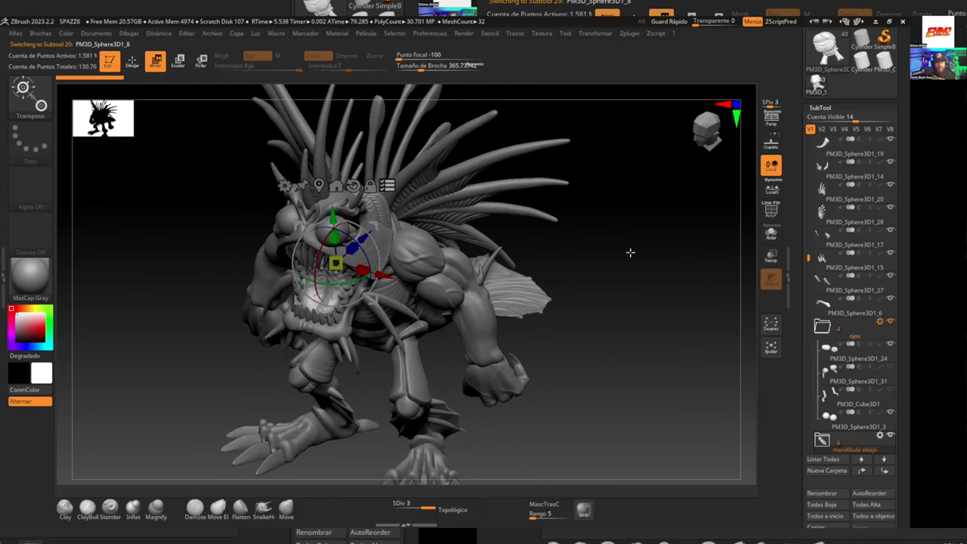
ctrl+shift+click(628, 252)
drag(327, 285, 371, 325)
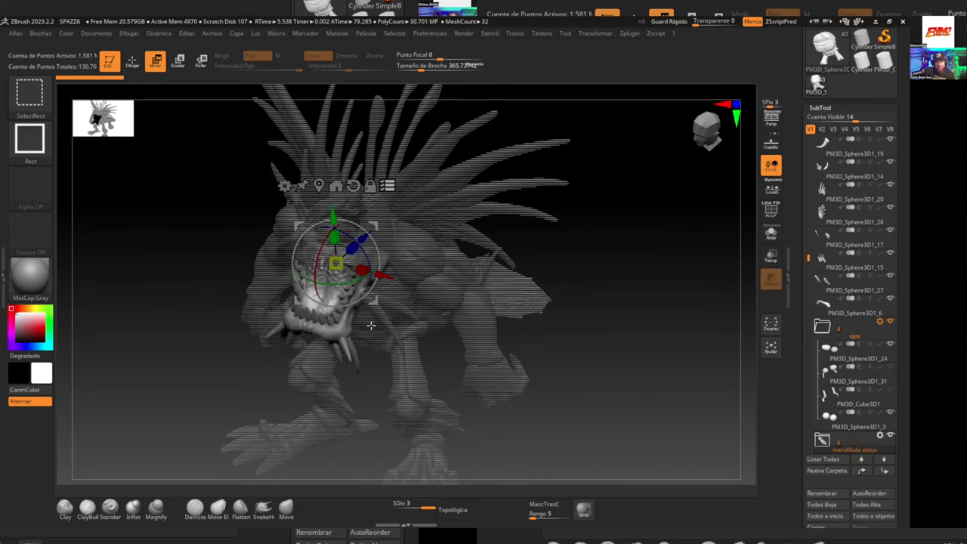
ctrl+shift+click(380, 316)
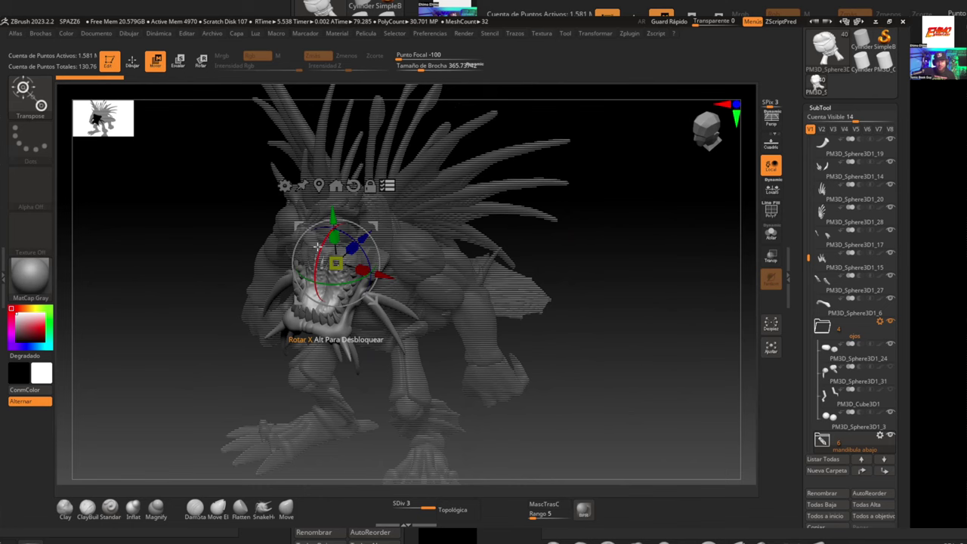
Step: Place the gizmo pivot at the jaw hinge and rotate the lower jaw pieces upward to close the mouth
mouse_move(620, 342)
mouse_down()
mouse_move(596, 317)
mouse_move(587, 328)
mouse_move(578, 235)
mouse_move(624, 283)
mouse_move(597, 332)
mouse_up()
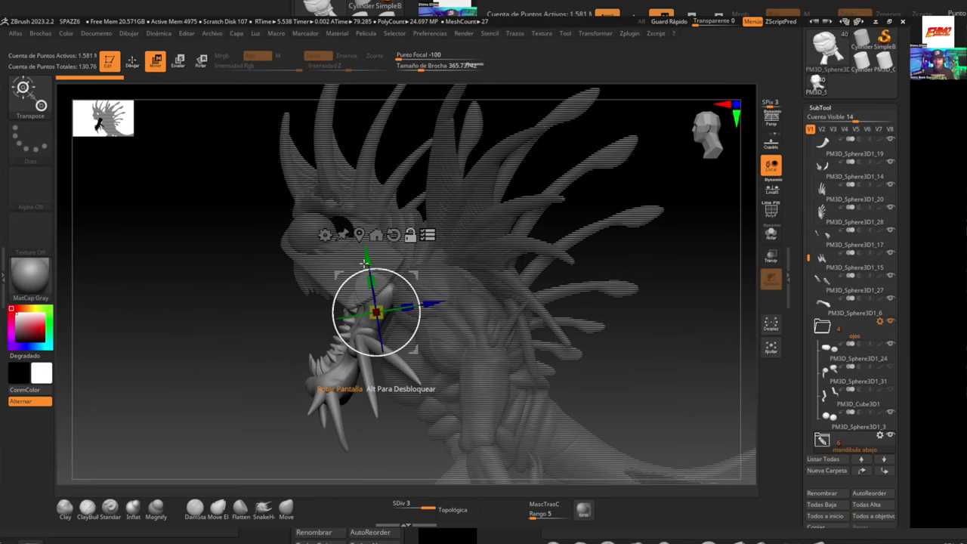
alt+drag(368, 244, 364, 222)
alt+drag(432, 278, 429, 278)
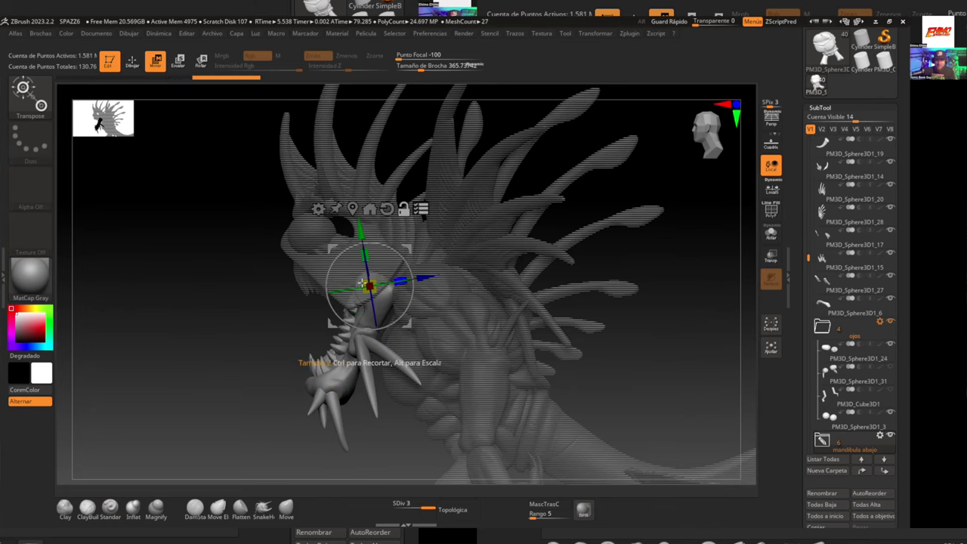
drag(271, 313, 336, 324)
mouse_move(655, 340)
alt+mouse_down()
mouse_move(688, 320)
mouse_move(681, 306)
mouse_move(660, 308)
mouse_move(652, 234)
mouse_move(647, 302)
mouse_move(685, 307)
mouse_move(660, 283)
mouse_move(363, 332)
alt+mouse_up()
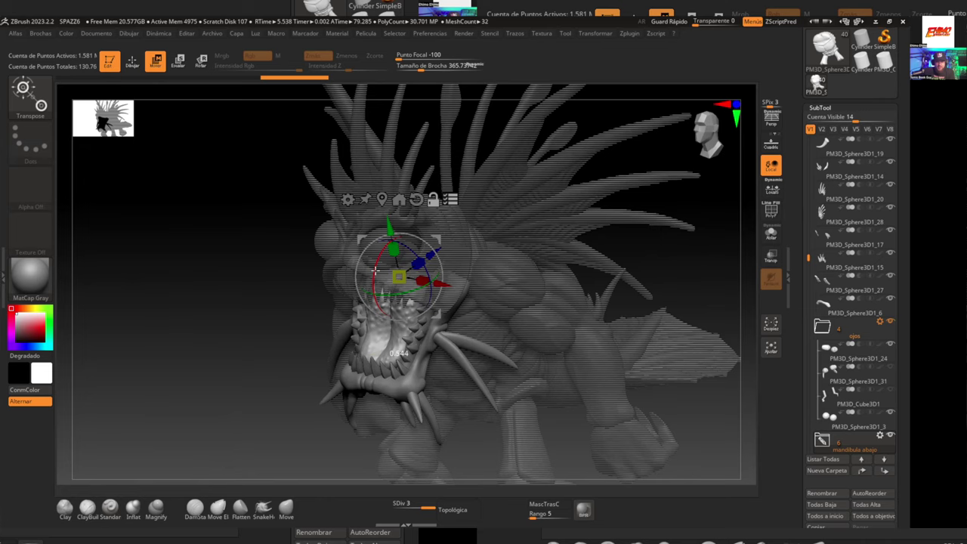
click(432, 200)
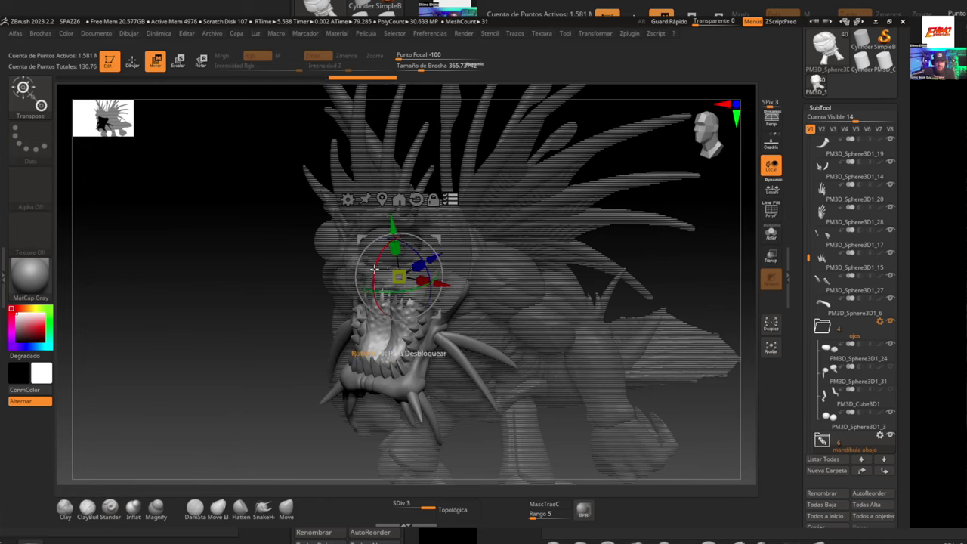
drag(374, 267, 332, 249)
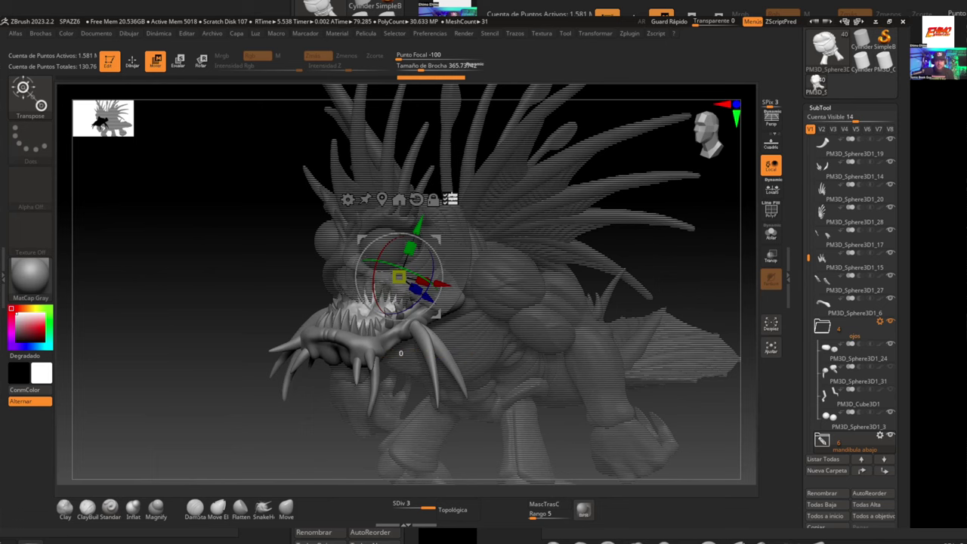
Step: Pull the eyeballs PM3D_Sphere3D1_3 out of their sockets and return them to their place
alt+click(377, 235)
drag(346, 262, 307, 285)
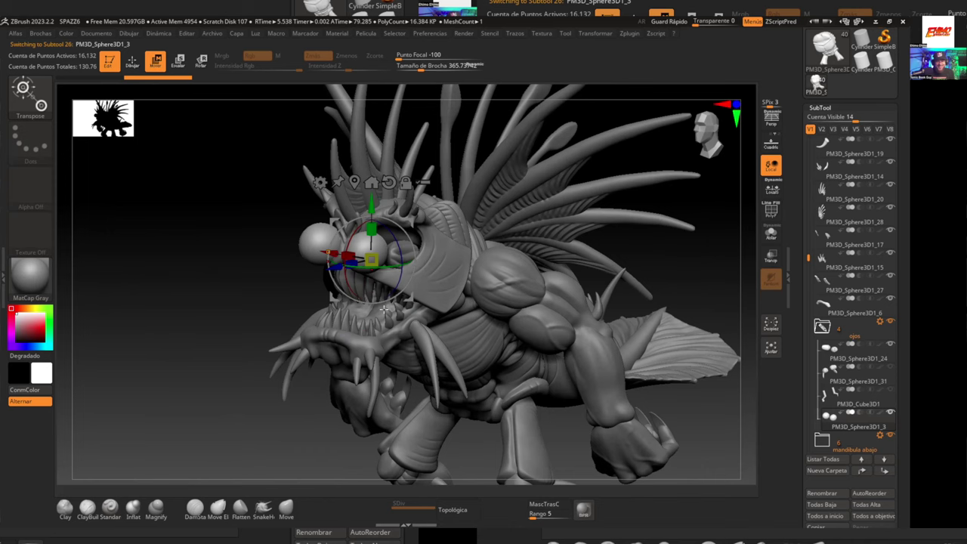
drag(189, 280, 343, 262)
drag(268, 330, 432, 352)
key(q)
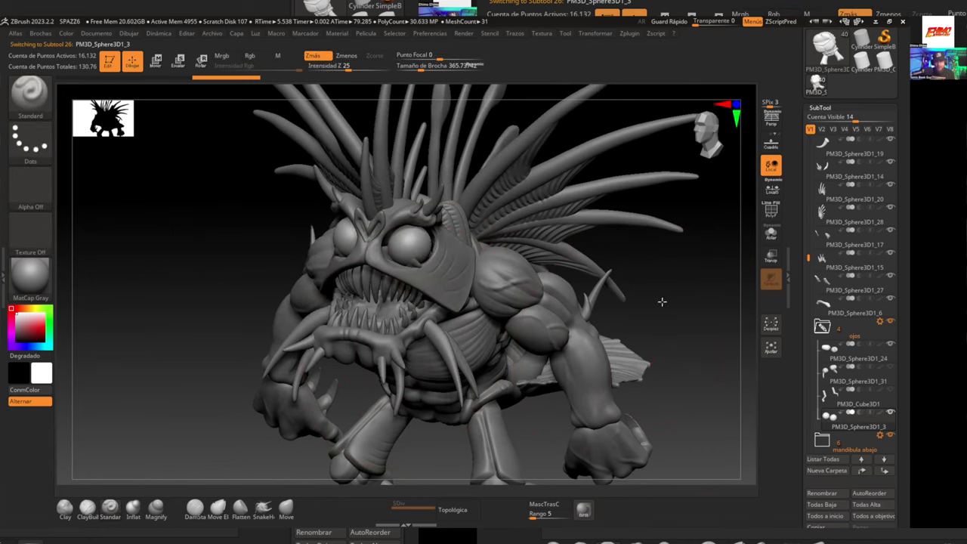
Step: Open the spawn11 project and turn the caped, chained figure to show its front
shift+drag(684, 223, 561, 324)
drag(599, 292, 536, 367)
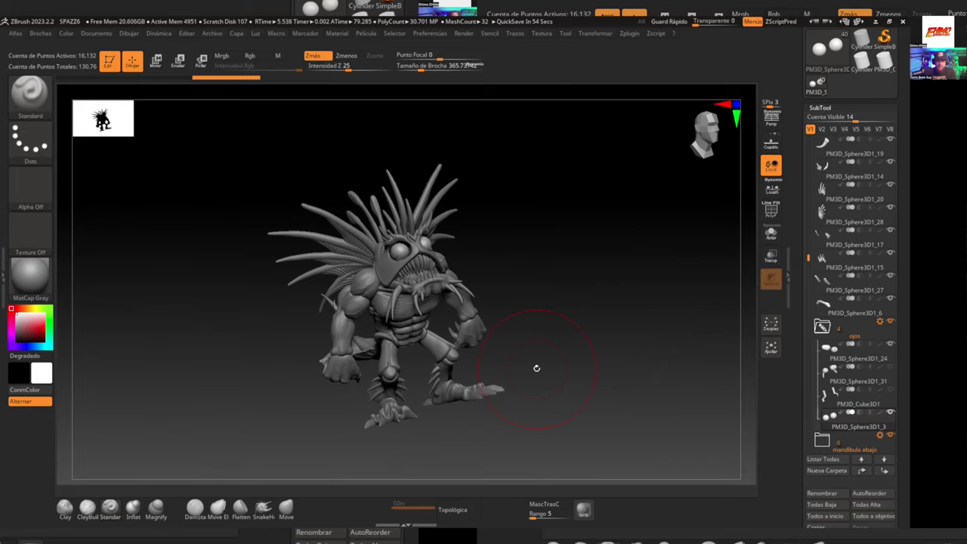
drag(537, 368, 561, 298)
click(212, 33)
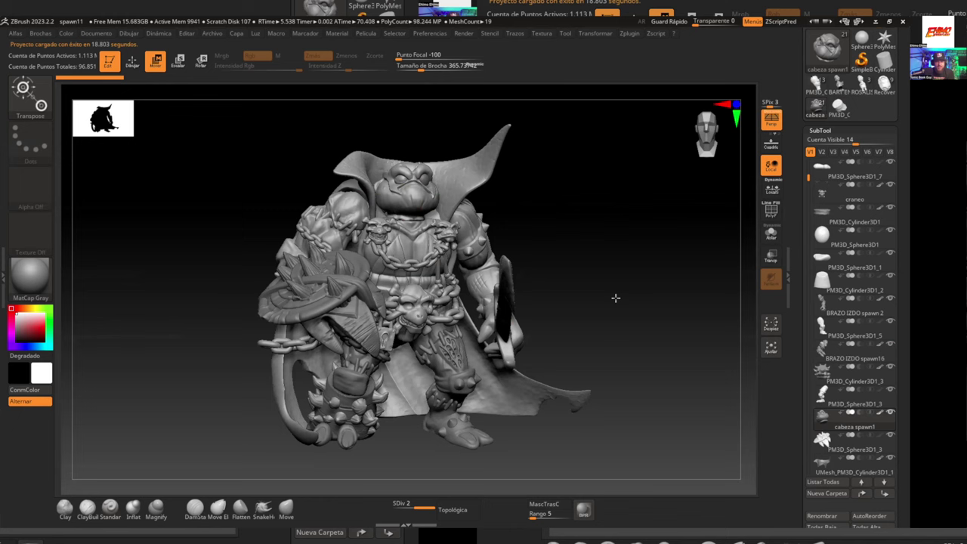
drag(604, 295, 611, 309)
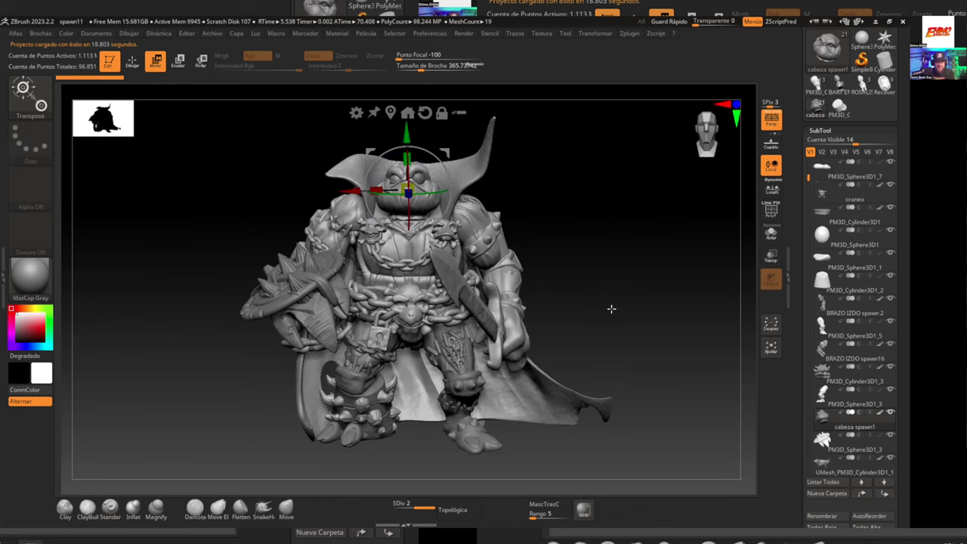
Step: Switch from the gizmo to Draw mode and make the chained torso Recovered_Tool_2 the active subtool
key(q)
key(shift)
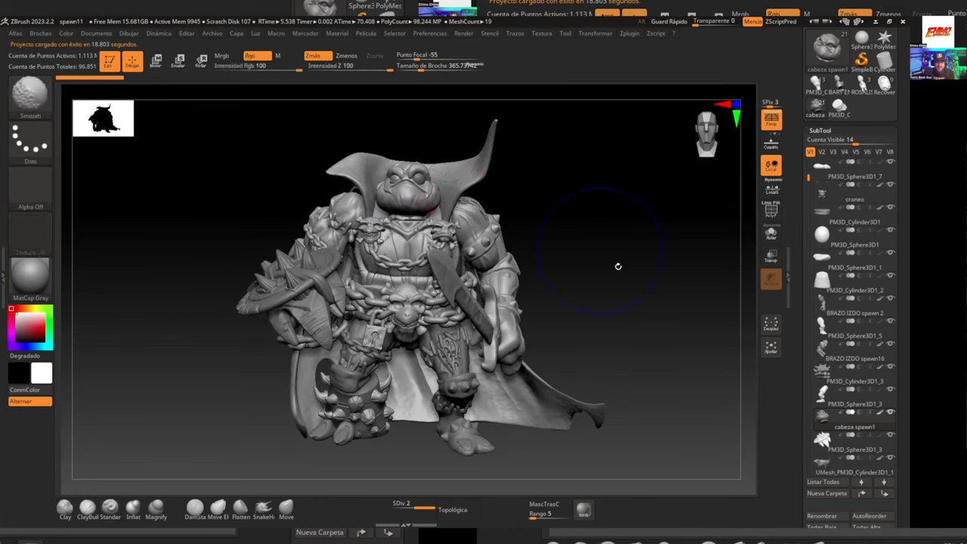
shift+drag(618, 265, 617, 266)
alt+click(400, 246)
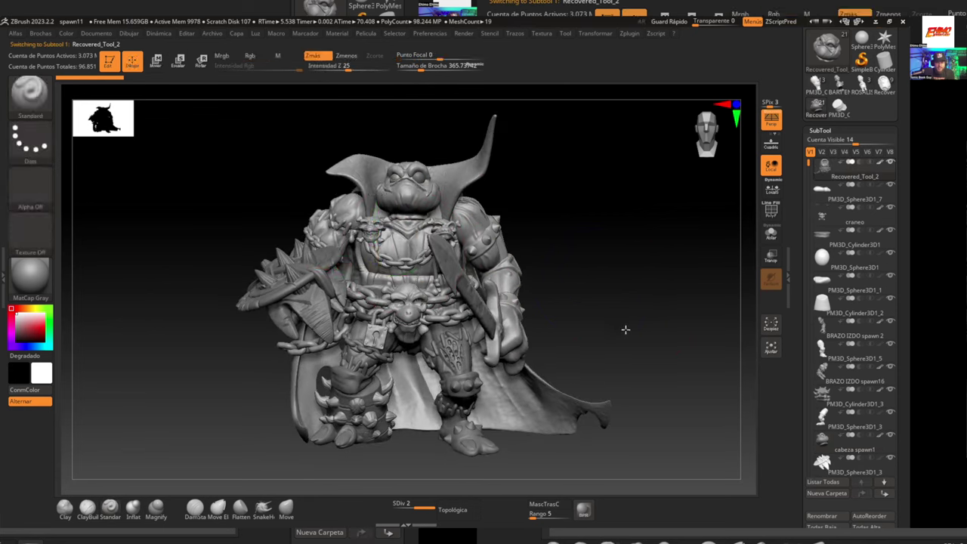
Step: Inspect the caped figure from the front and the sword side, and make the belt skull subtool craneo active
ctrl+right_drag(625, 329, 622, 316)
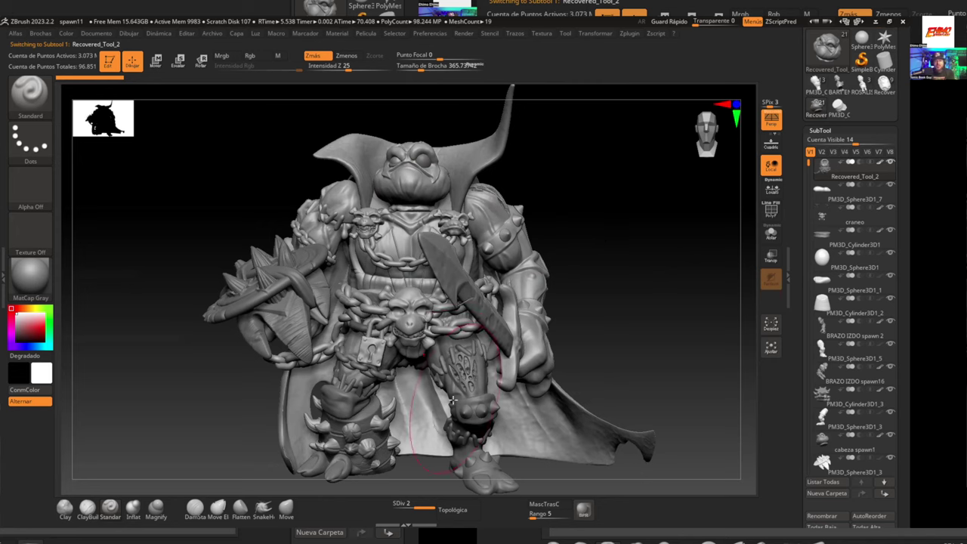
drag(508, 345, 557, 270)
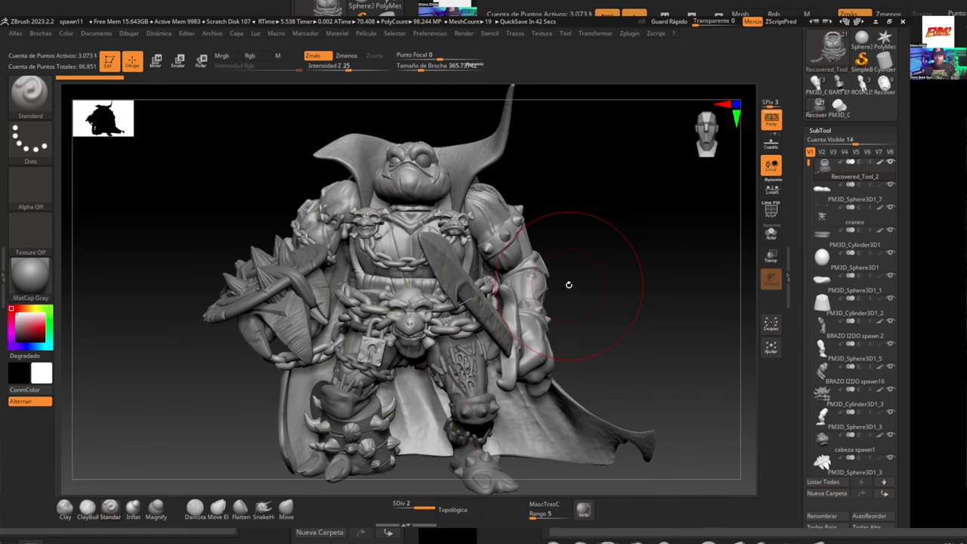
drag(579, 219, 559, 231)
drag(584, 390, 592, 393)
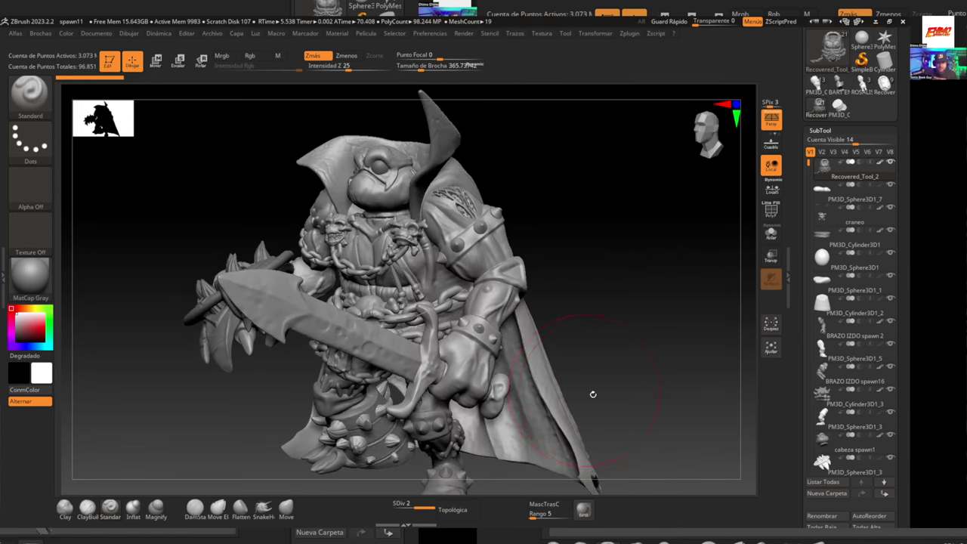
mouse_move(602, 337)
mouse_down()
mouse_move(641, 336)
mouse_move(632, 350)
mouse_move(502, 399)
mouse_move(444, 411)
mouse_move(444, 393)
mouse_up()
mouse_move(585, 247)
mouse_down()
mouse_move(610, 224)
mouse_move(586, 253)
mouse_move(606, 248)
mouse_up()
alt+click(383, 349)
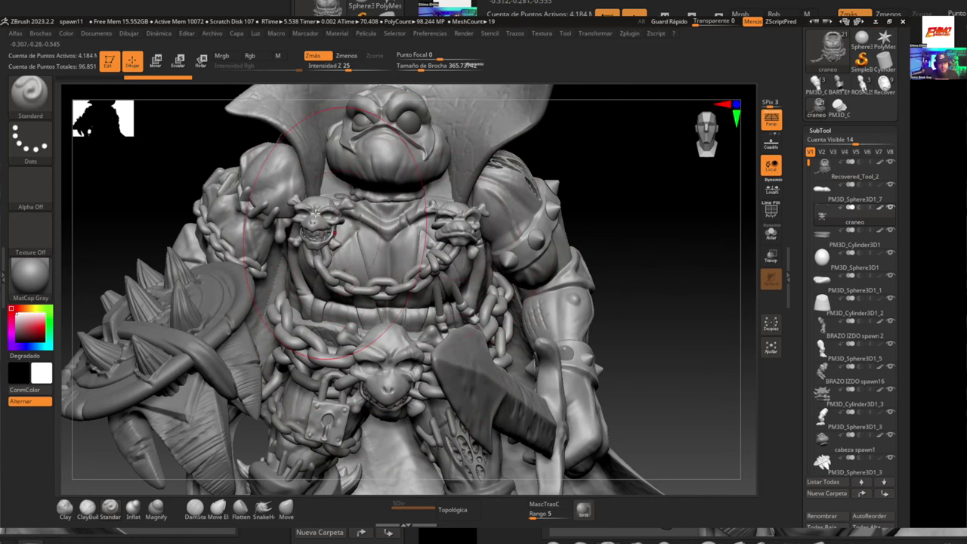
Step: Examine the figure's skulls, chains, padlock, sword and spiked shield from several angles, and look through its subtool list
mouse_move(647, 295)
mouse_down()
mouse_move(414, 236)
mouse_move(362, 234)
mouse_up()
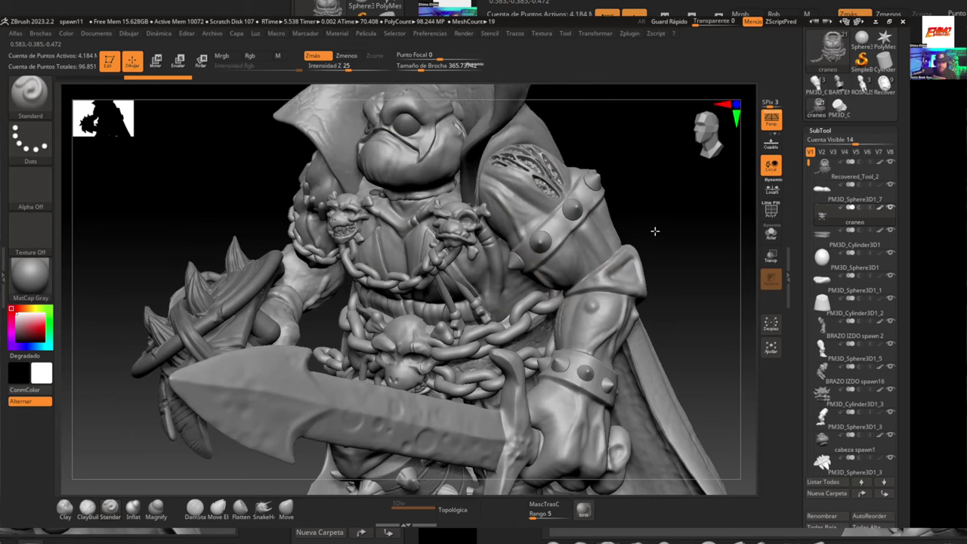
drag(654, 231, 752, 231)
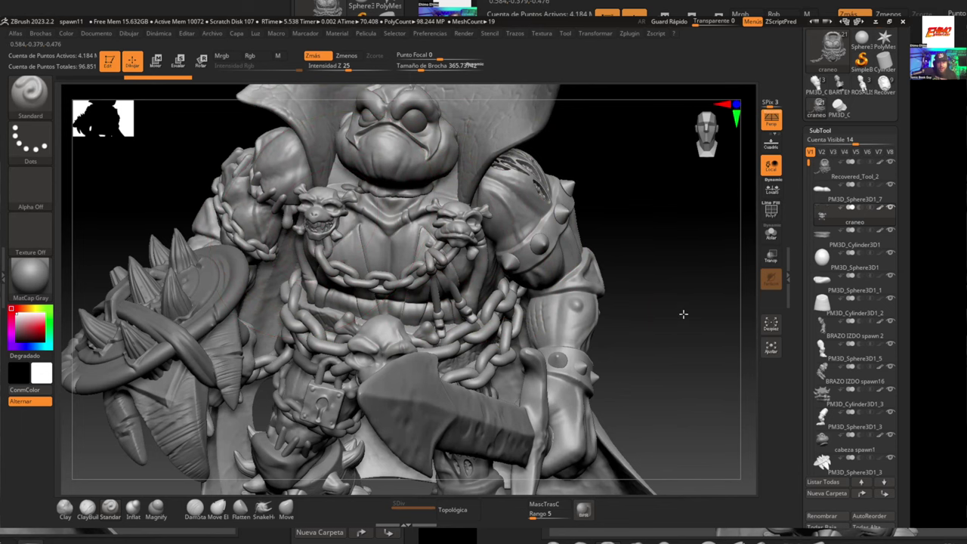
drag(683, 314, 687, 289)
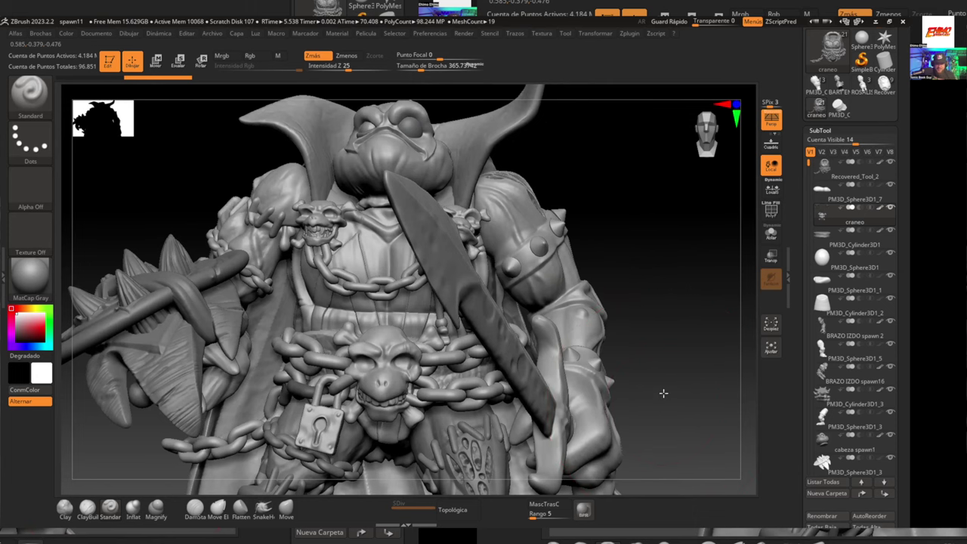
drag(663, 393, 644, 290)
mouse_move(643, 337)
mouse_down()
mouse_move(647, 358)
mouse_move(651, 348)
mouse_move(597, 257)
mouse_move(595, 299)
mouse_move(586, 247)
mouse_move(586, 272)
mouse_move(595, 261)
mouse_up()
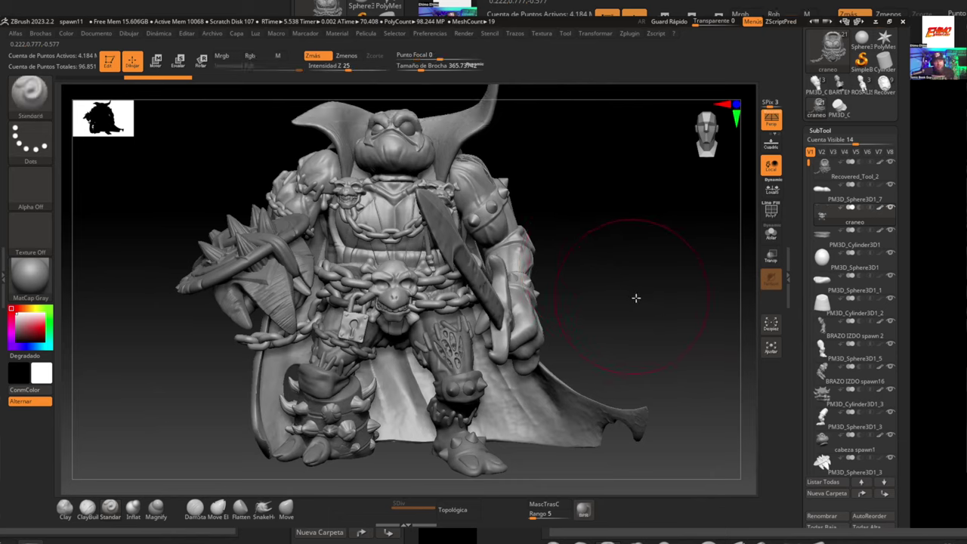
mouse_move(639, 299)
mouse_down()
mouse_move(658, 297)
mouse_move(590, 363)
mouse_move(626, 371)
mouse_move(574, 369)
mouse_move(614, 302)
mouse_move(619, 328)
mouse_move(626, 317)
mouse_move(649, 317)
mouse_move(762, 361)
mouse_up()
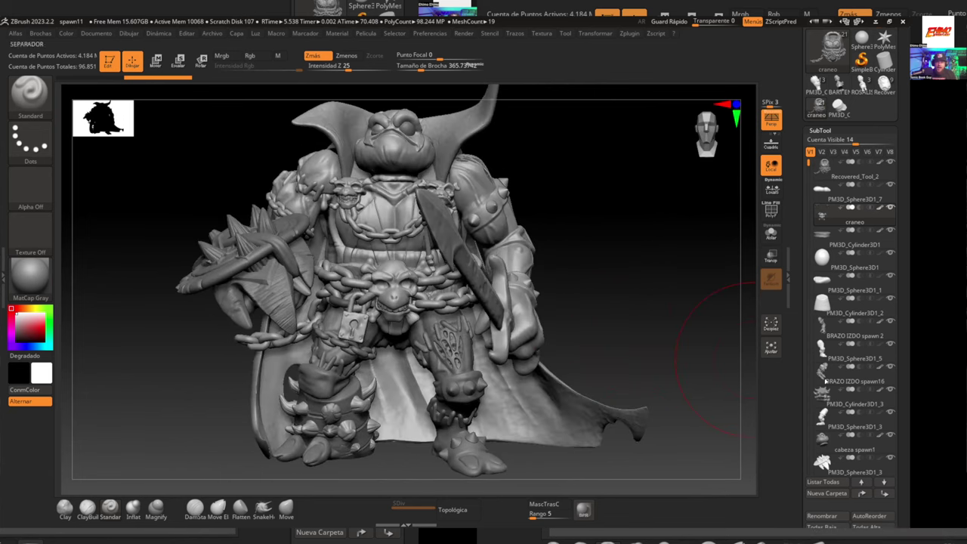
drag(807, 176, 807, 253)
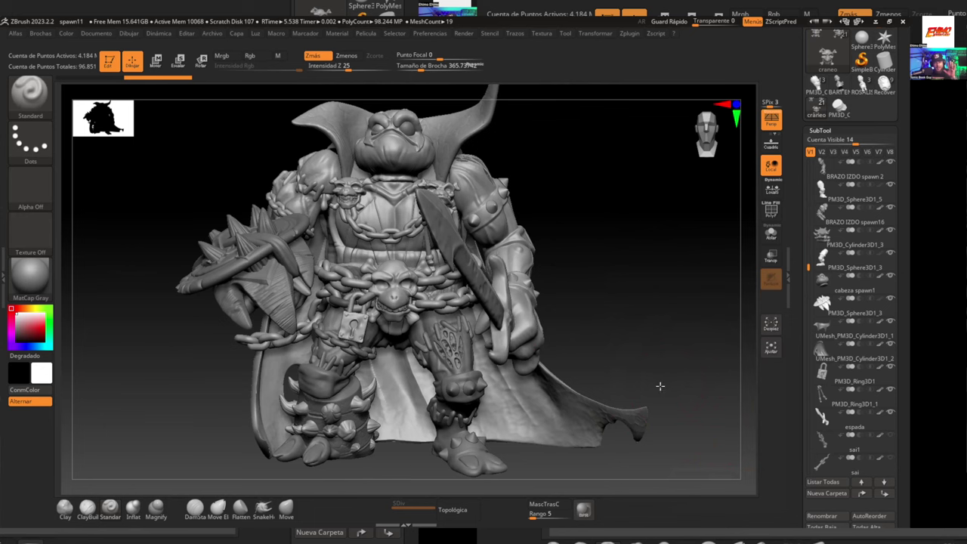
drag(805, 237, 794, 278)
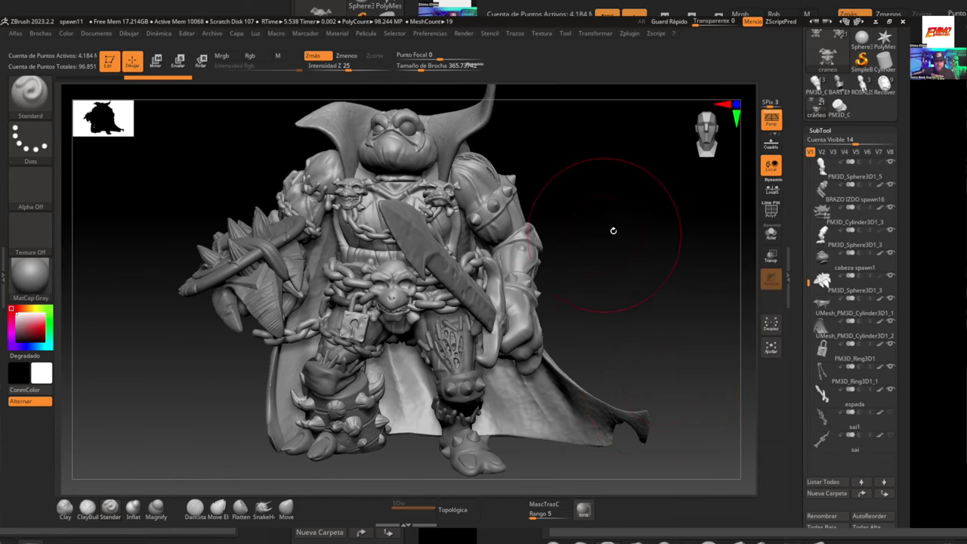
drag(621, 323, 614, 312)
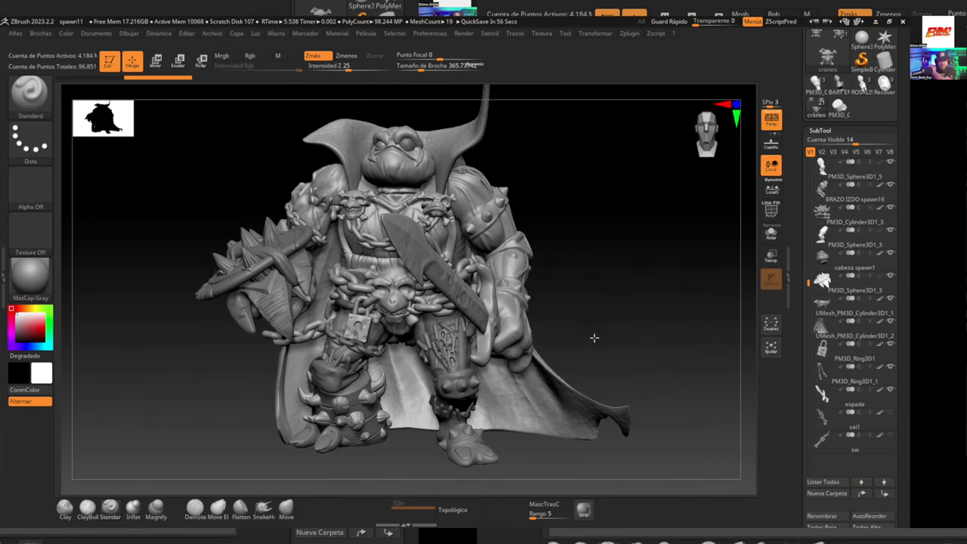
mouse_move(593, 337)
mouse_down()
mouse_move(580, 348)
mouse_move(664, 188)
mouse_move(639, 352)
mouse_move(657, 252)
mouse_move(637, 267)
mouse_move(644, 282)
mouse_move(628, 277)
mouse_up()
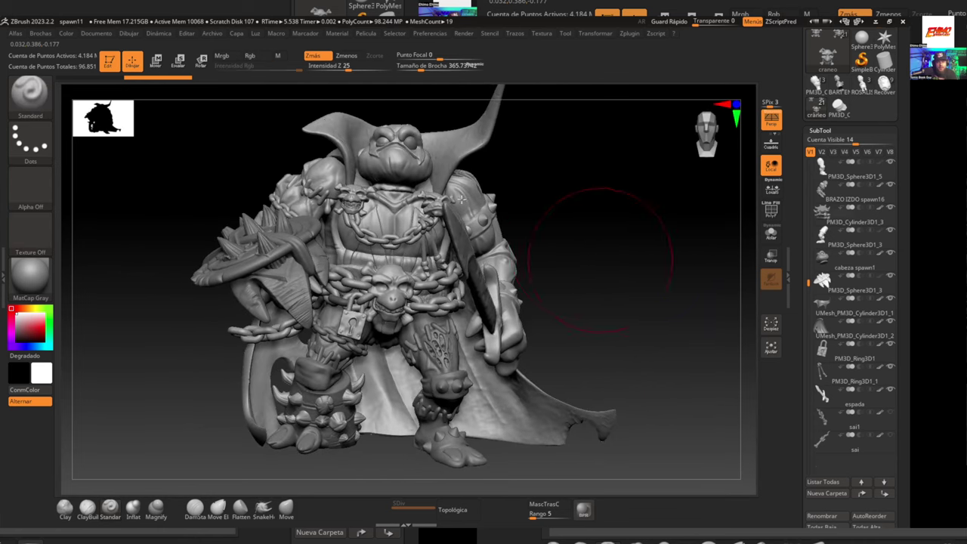
Step: Open the sasas4_001 project without saving the current changes and frame the zombie's head and shoulders
click(213, 34)
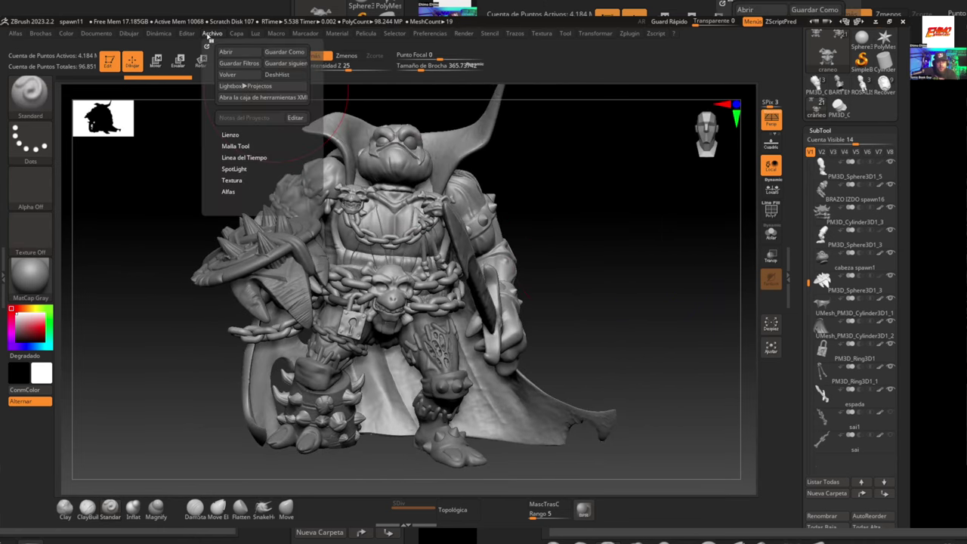
click(228, 52)
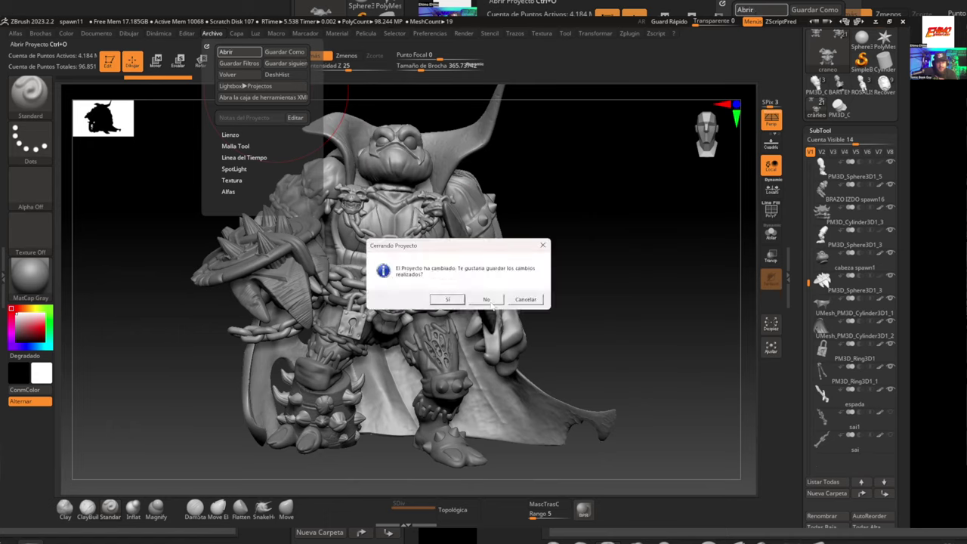
key(Return)
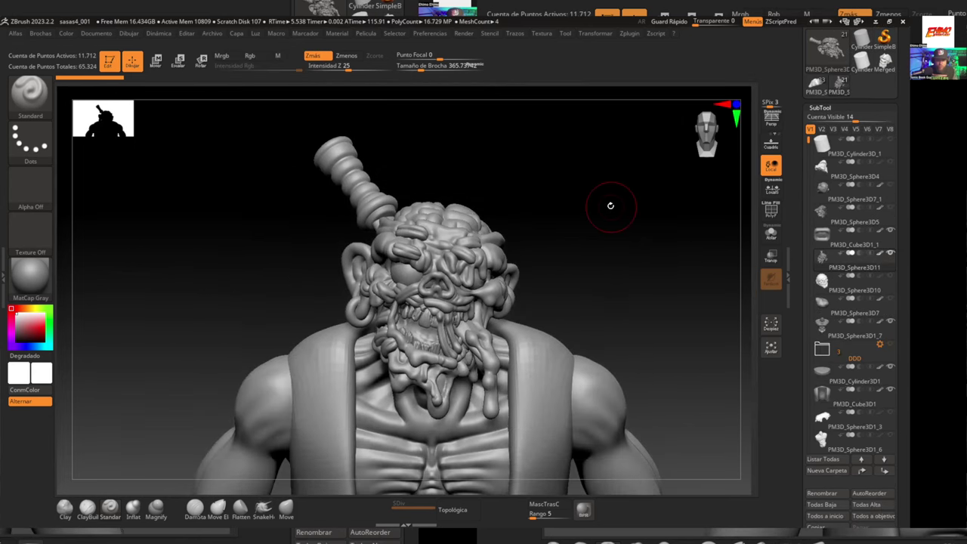
mouse_move(608, 277)
alt+mouse_down()
mouse_move(611, 289)
mouse_move(606, 259)
alt+mouse_up()
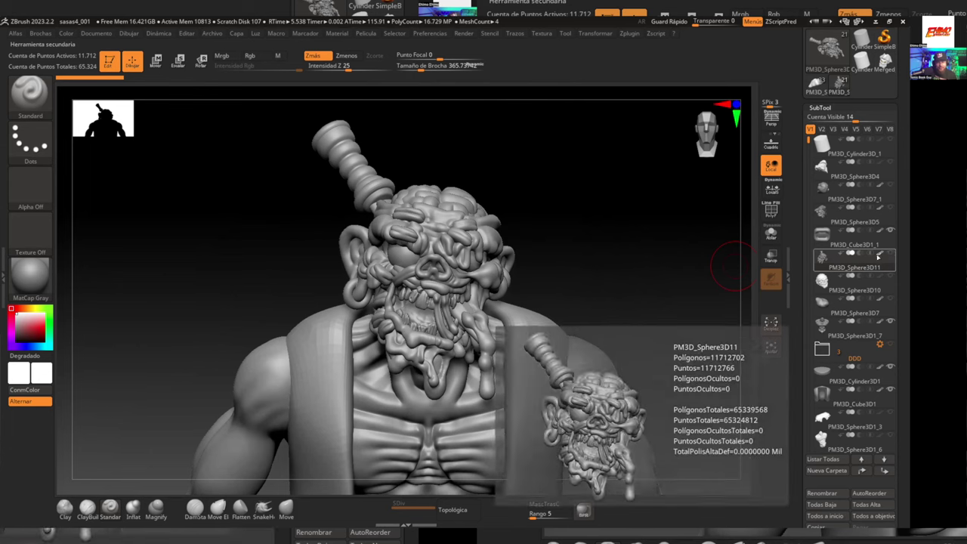
Step: Show the pirate-hat head PM3D_Sphere3D5 on the zombie, make it the active subtool and isolate it with Solo
click(891, 207)
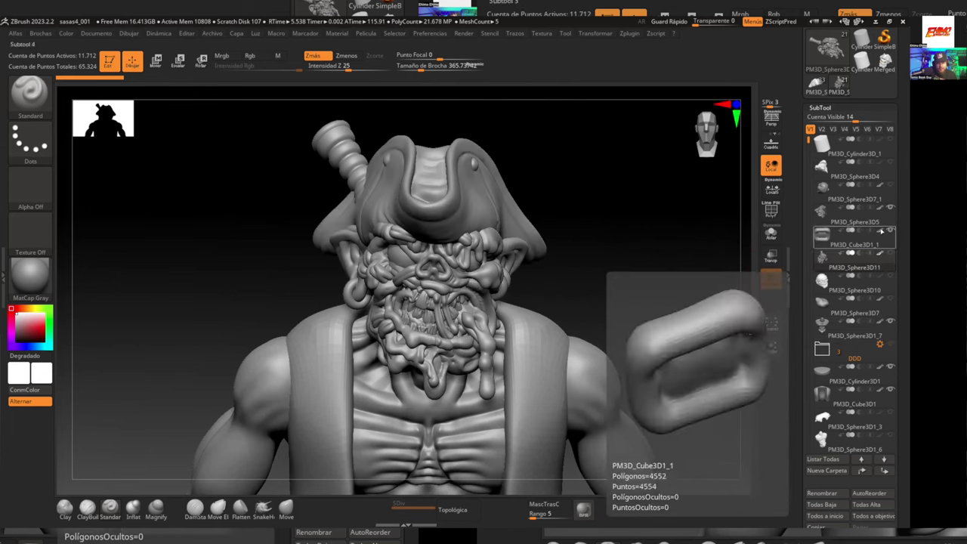
drag(805, 134, 814, 223)
scroll(814, 221, up, 2)
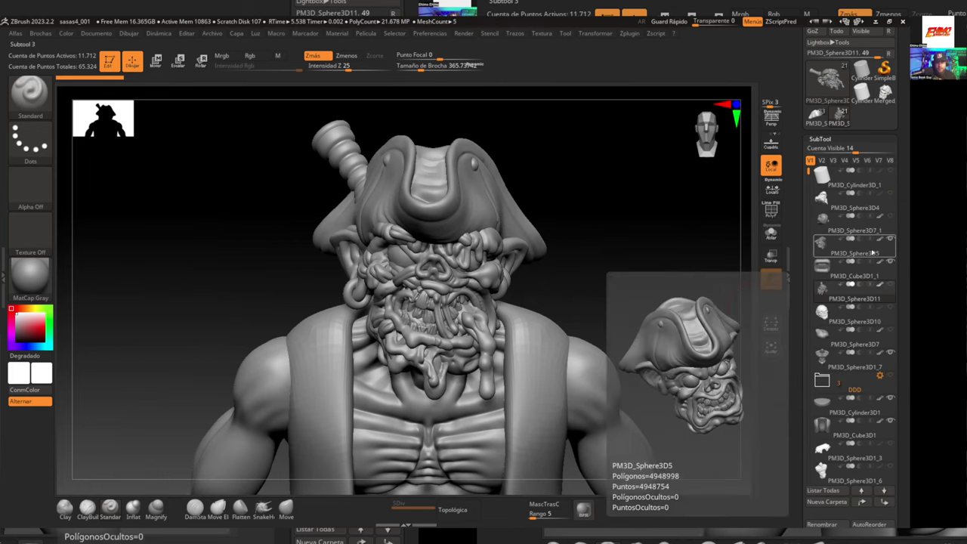
click(838, 259)
drag(683, 309, 600, 347)
click(771, 234)
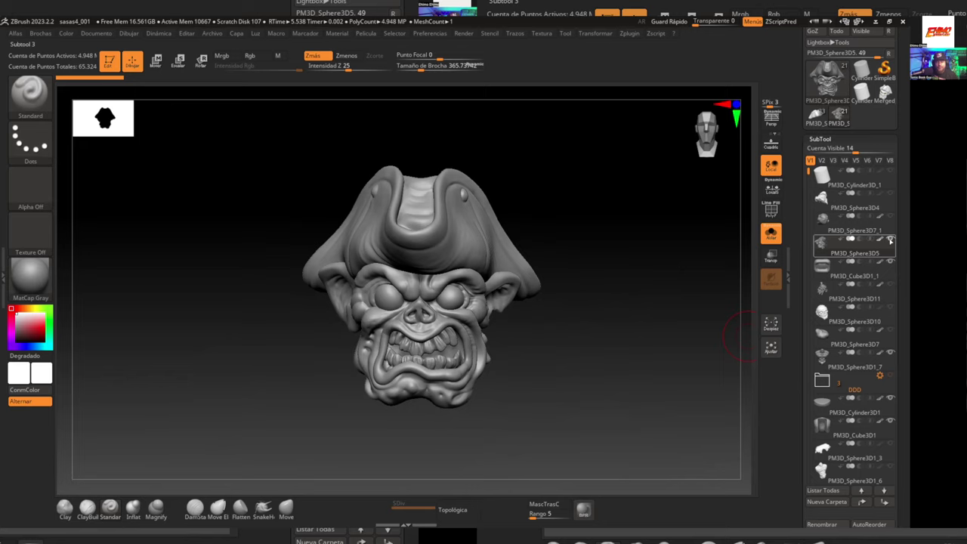
mouse_move(890, 240)
drag(617, 346, 586, 296)
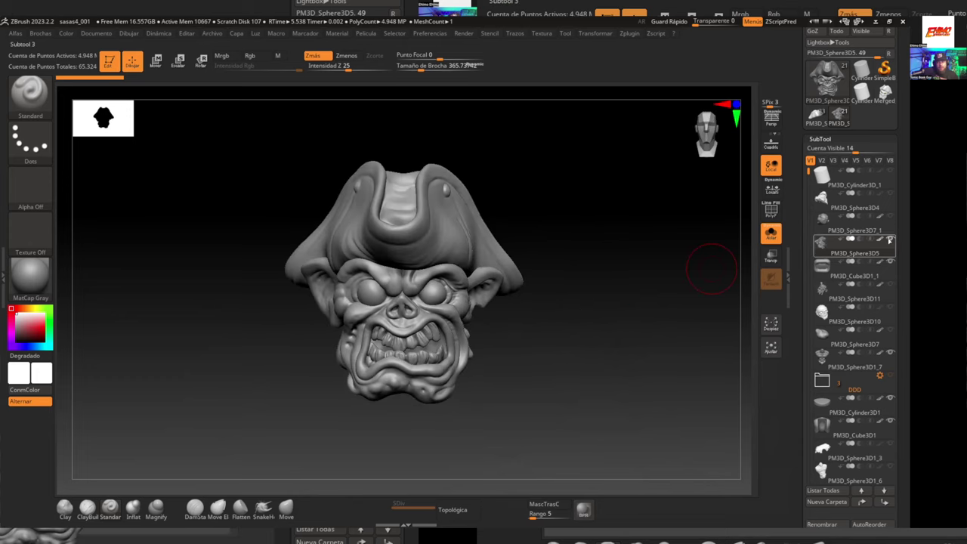
Step: Display the alternative heads PM3D_Sphere3D7_1 and PM3D_Sphere3D4 one after the other in isolation, turning the anchor-capped one to face front
click(846, 220)
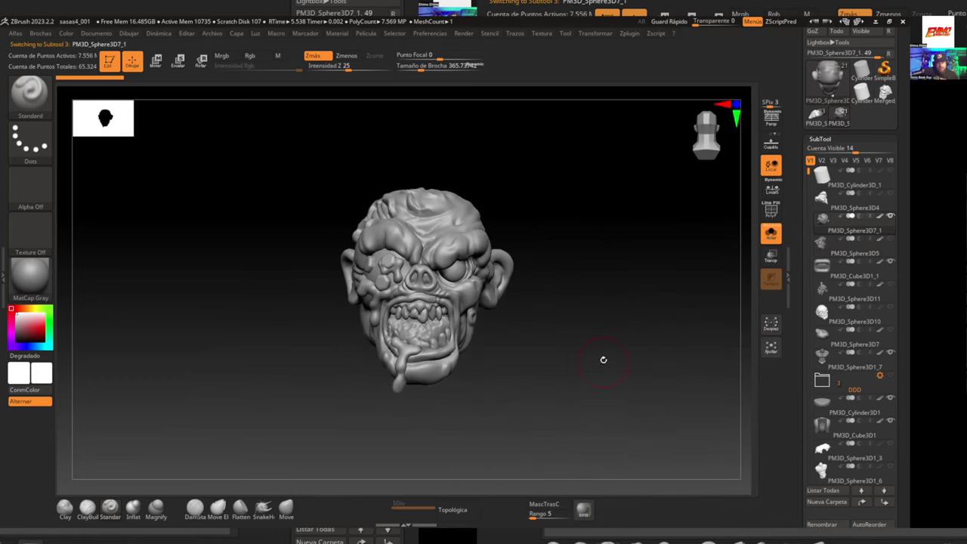
click(891, 195)
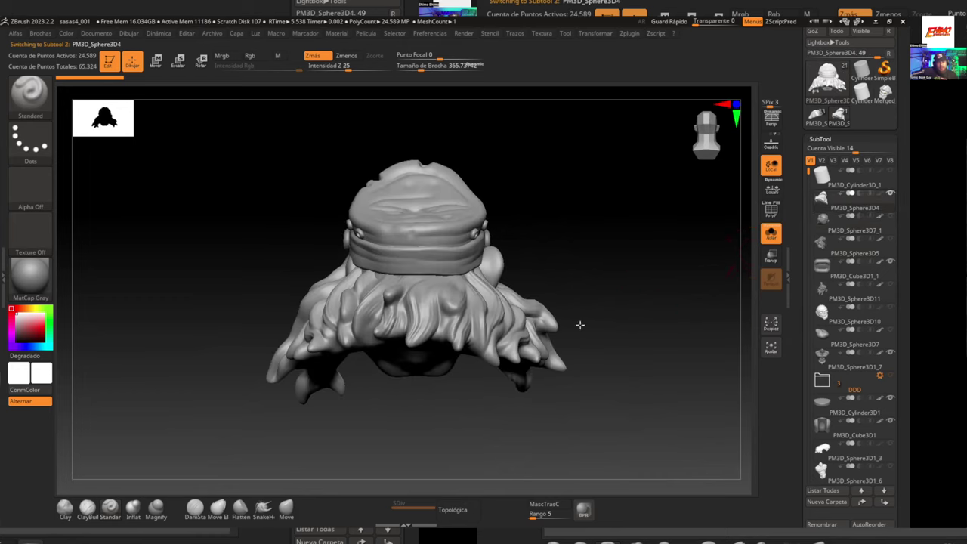
mouse_move(579, 325)
mouse_down()
mouse_move(526, 315)
mouse_move(656, 327)
mouse_move(654, 302)
mouse_move(744, 361)
mouse_up()
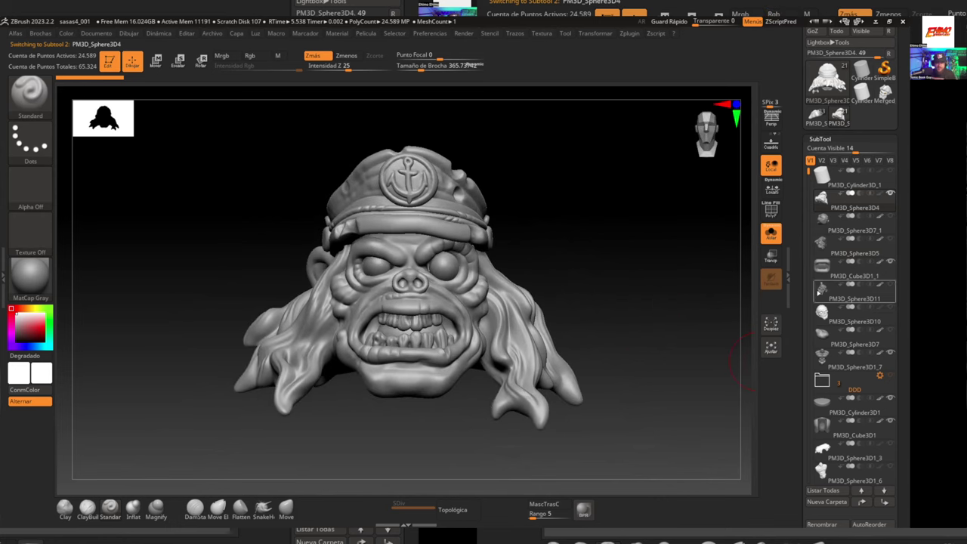
Step: Replace the anchor-capped head with the wrinkled bald head PM3D_Sphere3D10 and view it from several sides
mouse_move(819, 289)
mouse_move(852, 321)
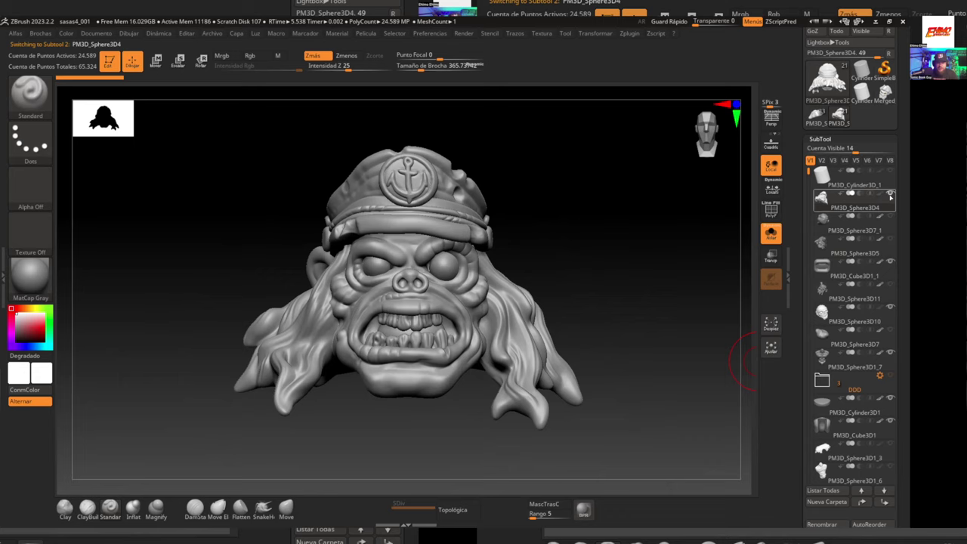
click(883, 319)
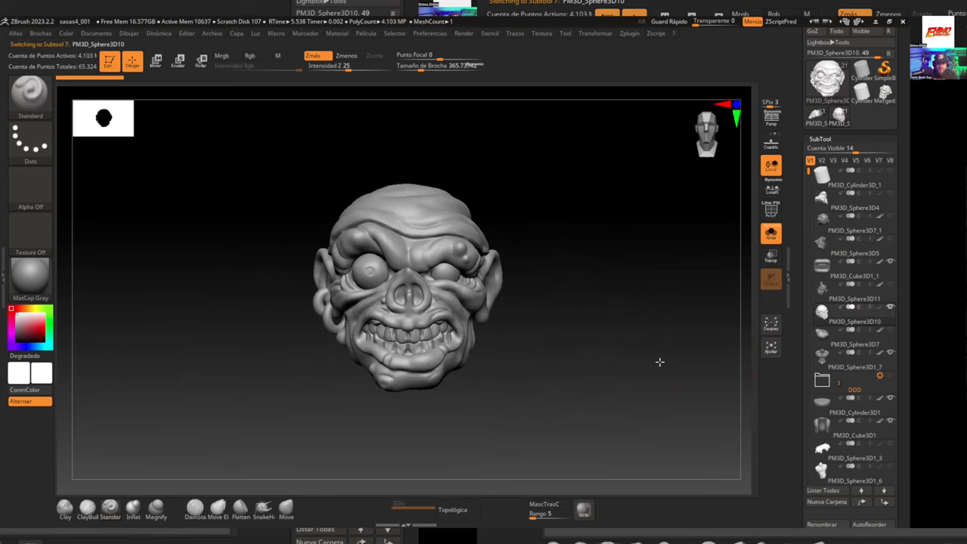
drag(663, 361, 507, 343)
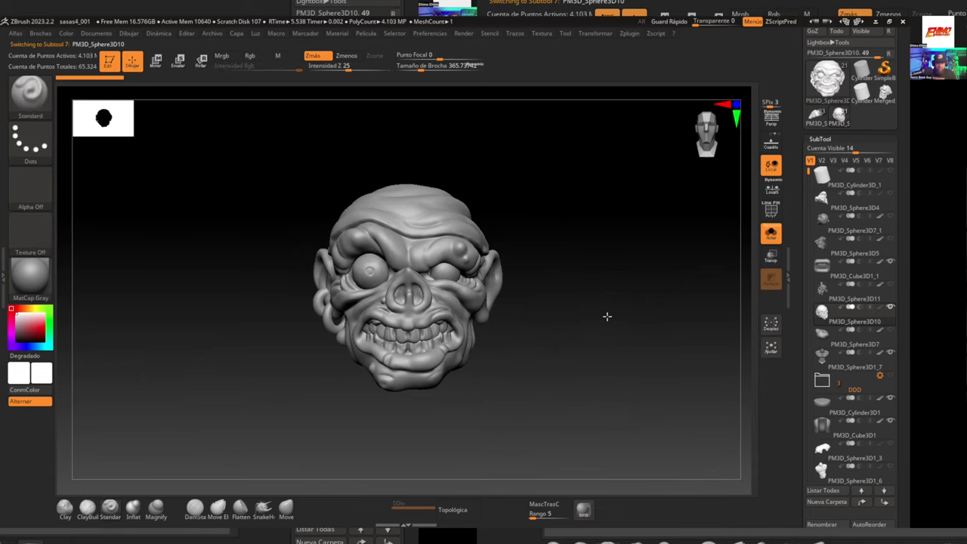
drag(607, 317, 702, 365)
mouse_move(636, 361)
mouse_down()
mouse_move(608, 369)
mouse_move(634, 380)
mouse_move(654, 360)
mouse_up()
drag(629, 354, 602, 363)
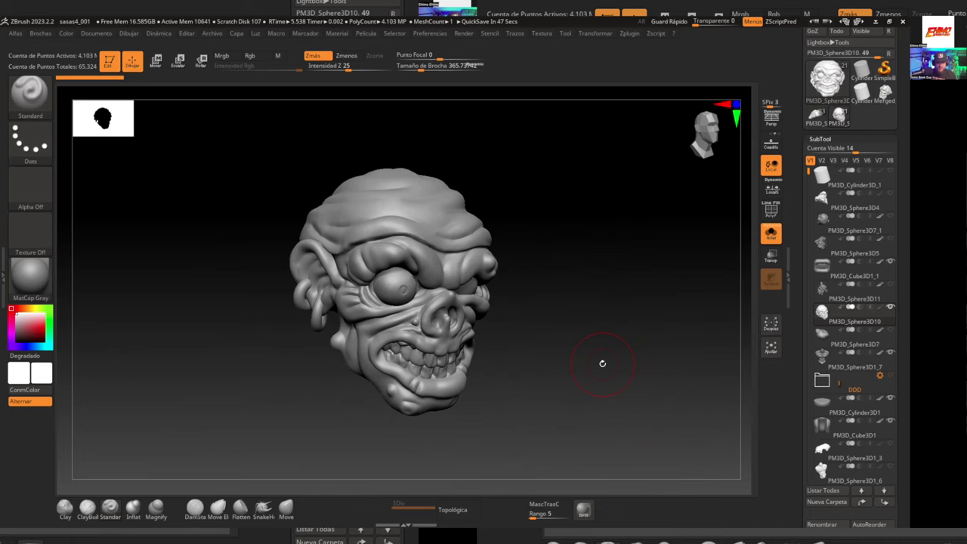
Step: Make PM3D_Sphere3D1_2 the active subtool, leave Solo and frame the zombie's whole upper body from the front
scroll(791, 429, down, 3)
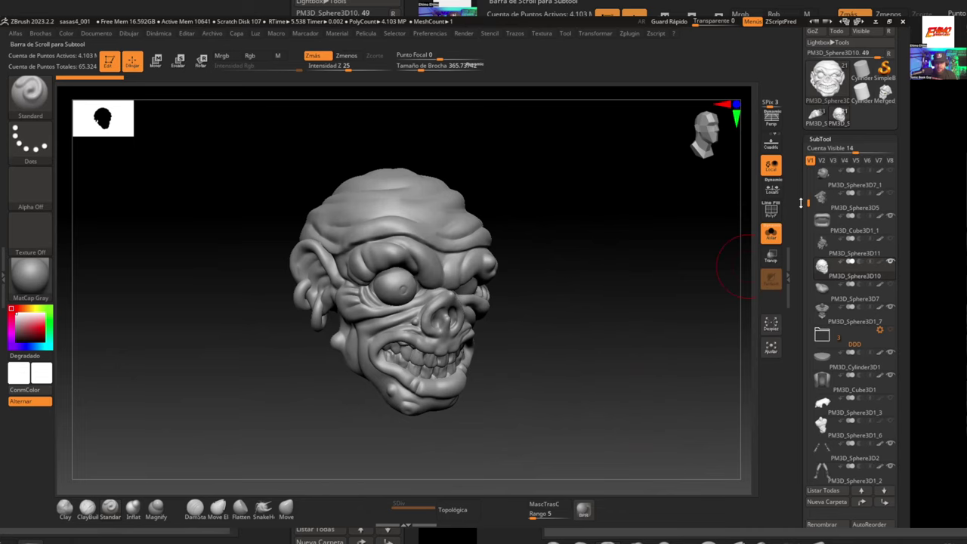
click(822, 449)
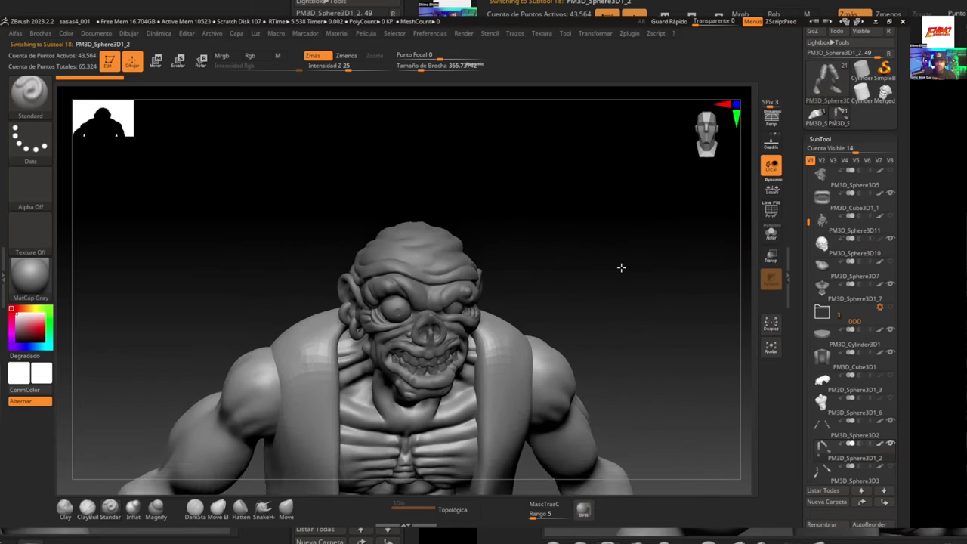
drag(626, 264, 661, 263)
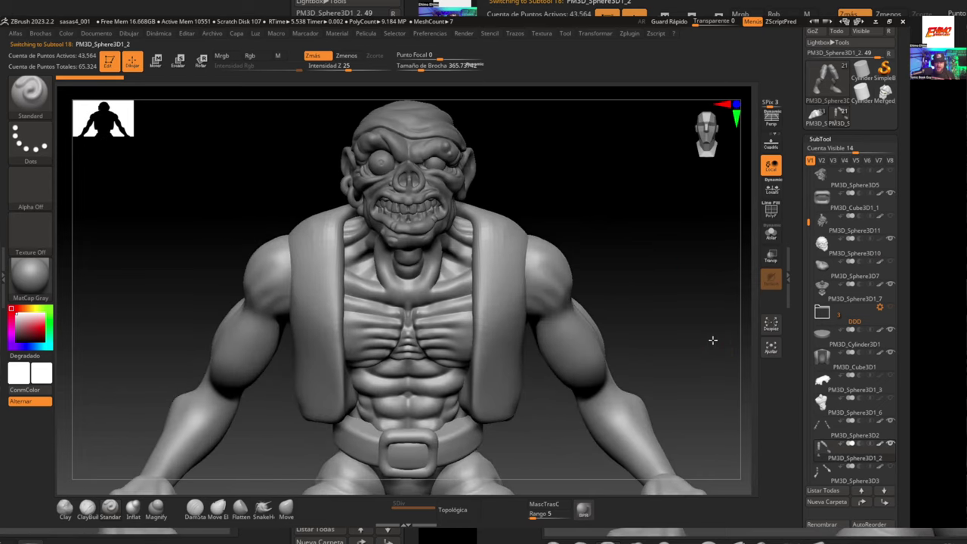
mouse_move(824, 435)
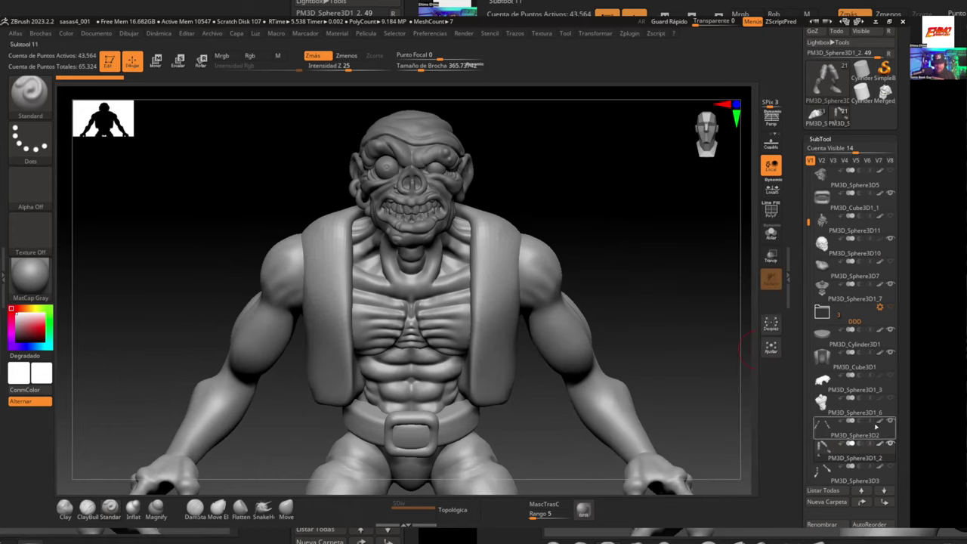
mouse_move(878, 306)
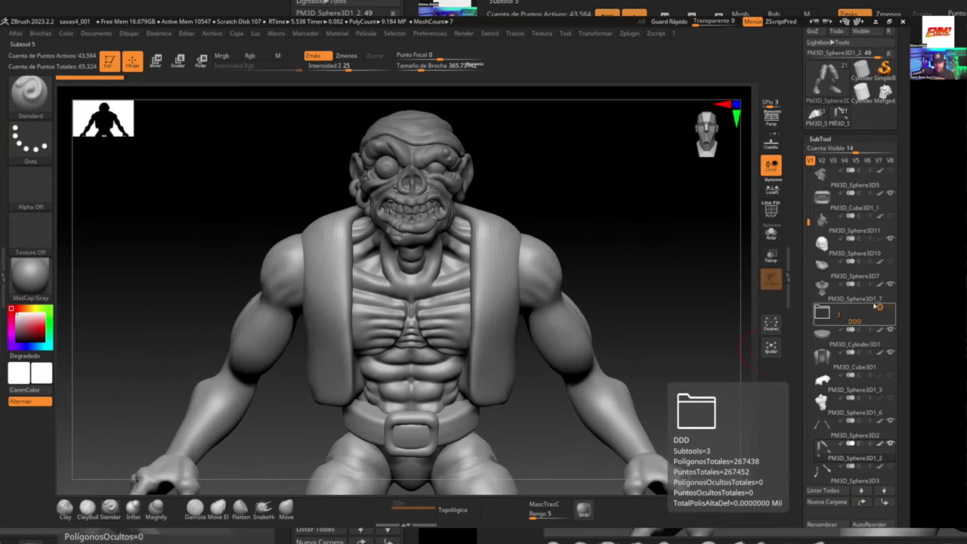
Step: Swap the zombie's torso for the exposed-ribcage piece PM3D_Sphere3D1_6 and view the figure from an angle and the front
click(853, 403)
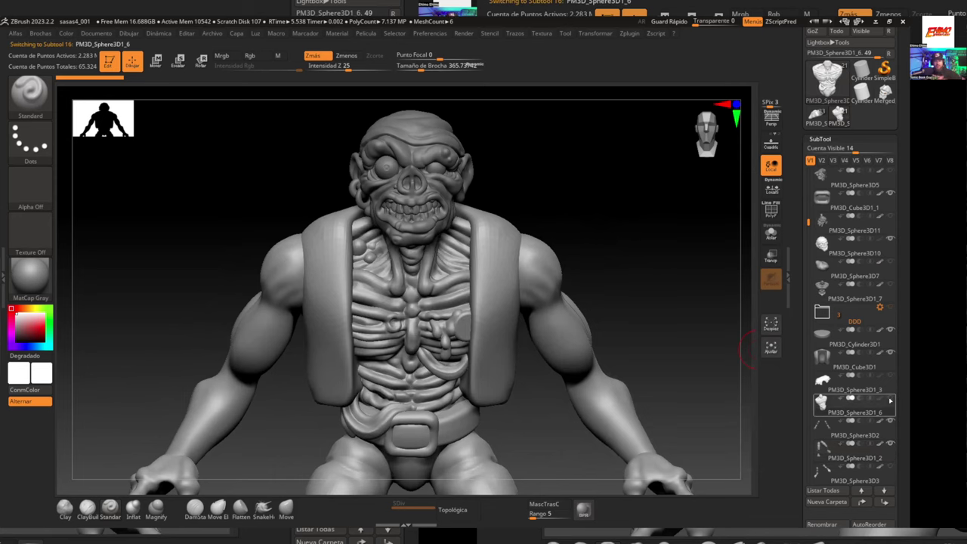
mouse_move(676, 330)
mouse_down()
mouse_move(663, 309)
mouse_move(641, 319)
mouse_move(625, 259)
mouse_move(586, 244)
mouse_move(604, 228)
mouse_move(585, 176)
mouse_move(589, 194)
mouse_up()
mouse_move(609, 229)
alt+mouse_down()
mouse_move(638, 259)
mouse_move(628, 252)
mouse_move(641, 249)
mouse_move(619, 250)
mouse_move(636, 252)
alt+mouse_up()
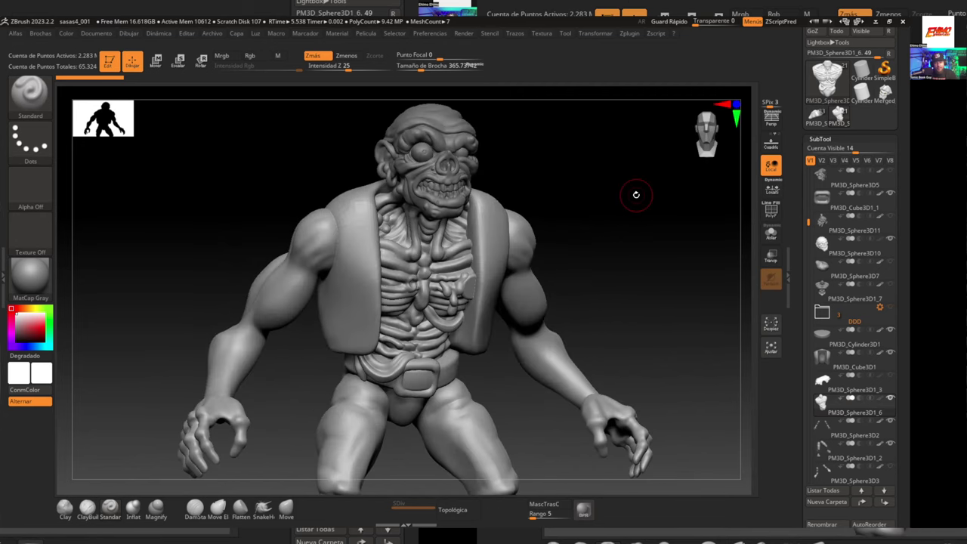
mouse_move(621, 224)
mouse_down()
mouse_move(600, 230)
mouse_move(645, 213)
mouse_up()
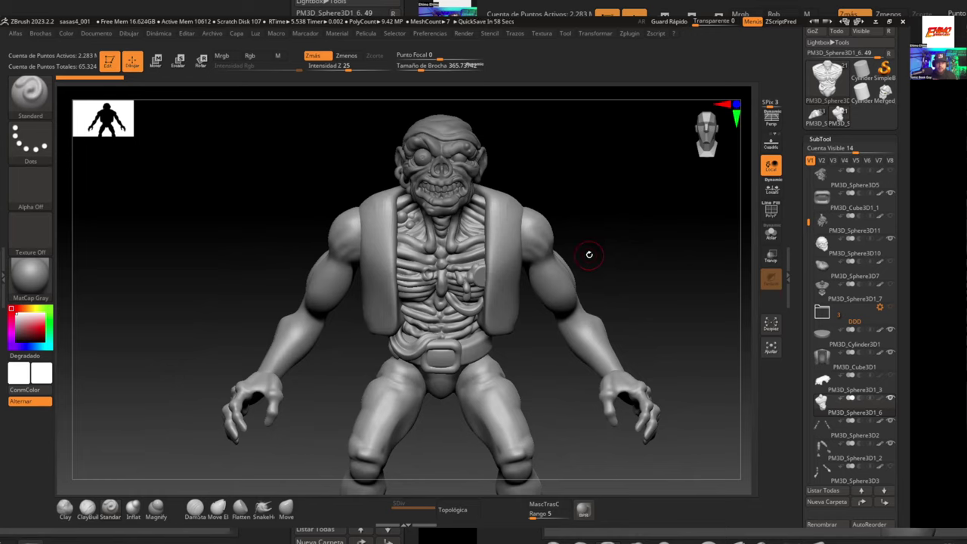
Step: Open the slimeton 6 project, make the short leaf-eared creature the active subtool and move it sideways, clear of the pirate
click(212, 33)
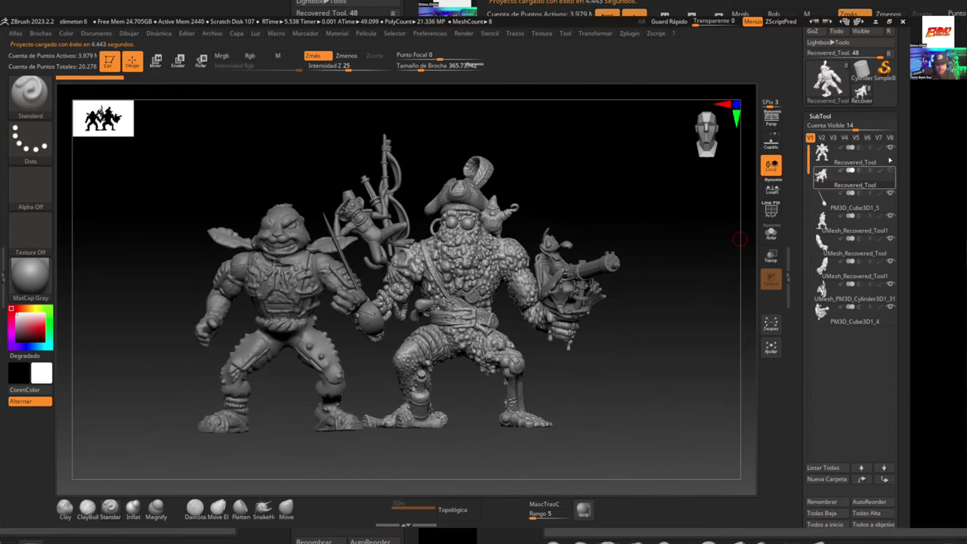
click(856, 171)
ctrl+right_drag(653, 380, 637, 381)
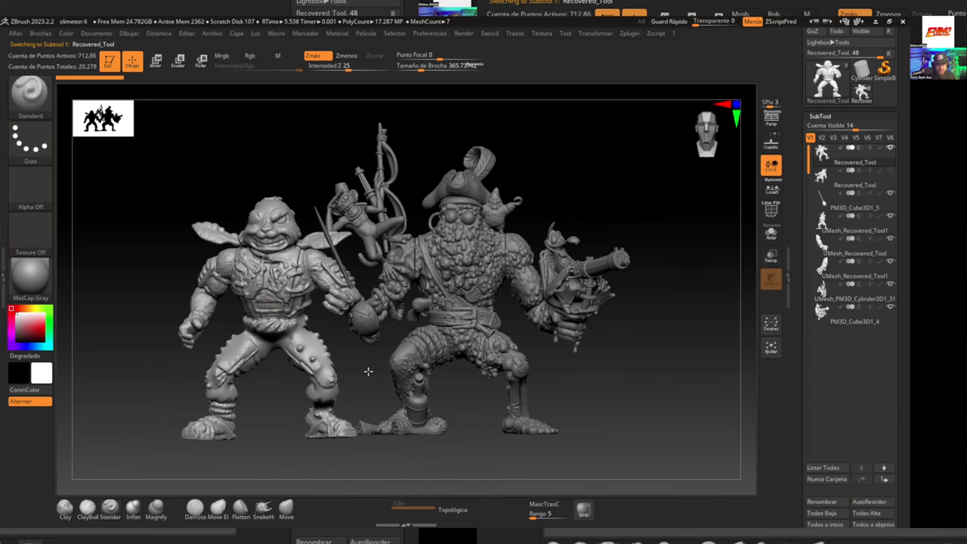
ctrl+right_drag(367, 371, 280, 367)
key(w)
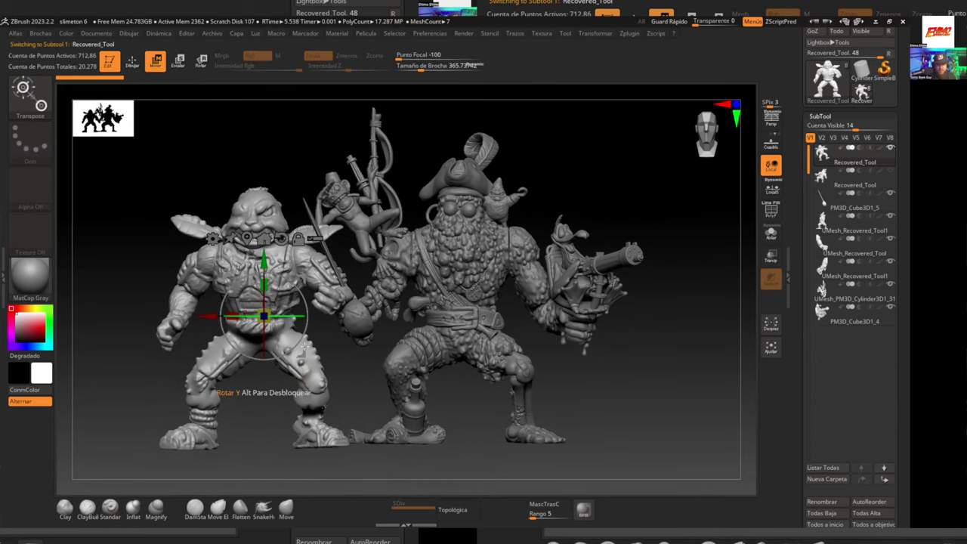
drag(201, 314, 161, 313)
key(q)
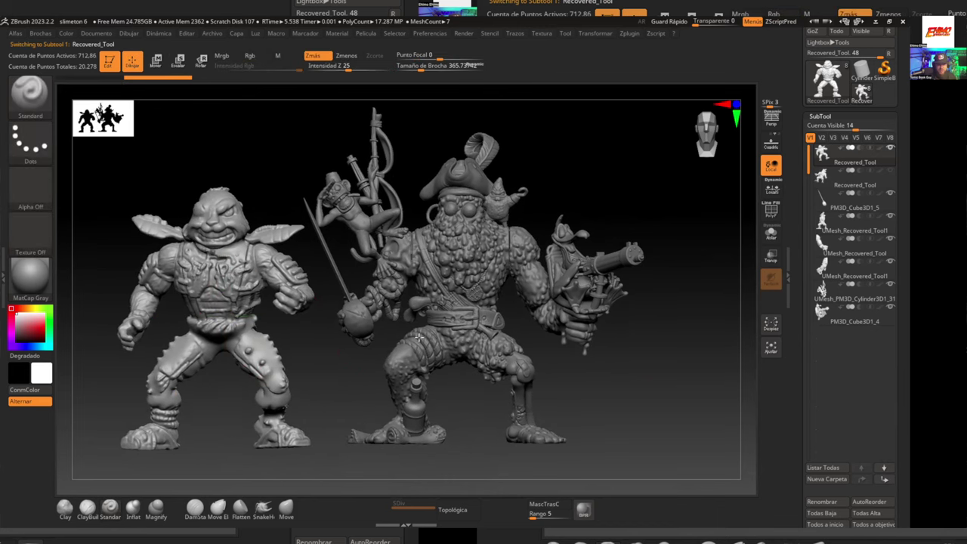
Step: Frame both figures side by side, hide the short leaf-eared creature and make the pirate's body UMesh_Recovered_Tool1 the active subtool
alt+drag(328, 351, 410, 343)
ctrl+right_drag(405, 353, 410, 364)
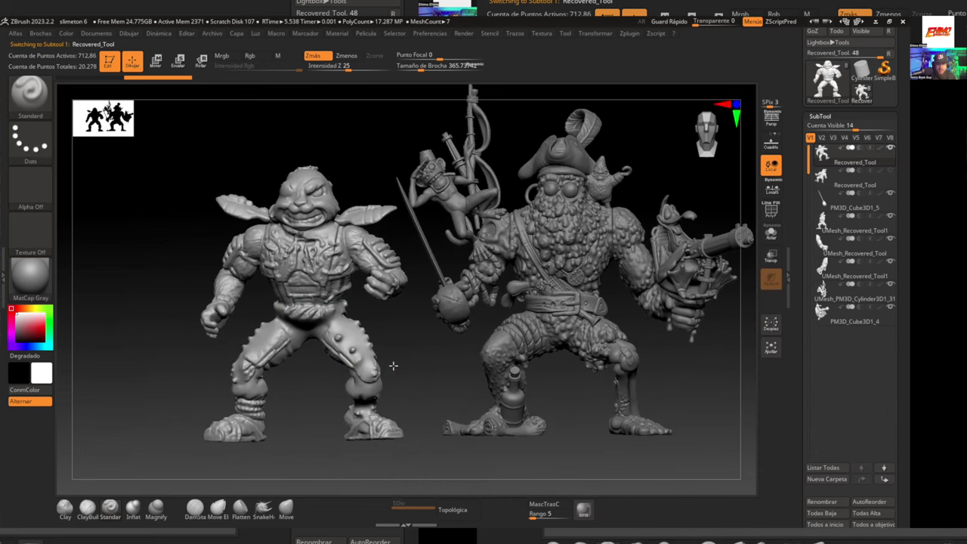
alt+drag(393, 367, 359, 369)
key(w)
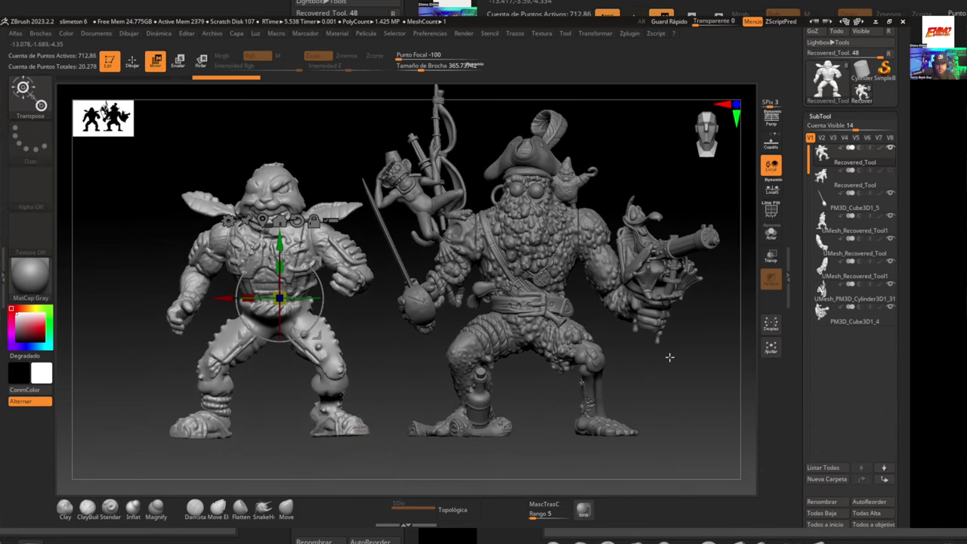
click(888, 149)
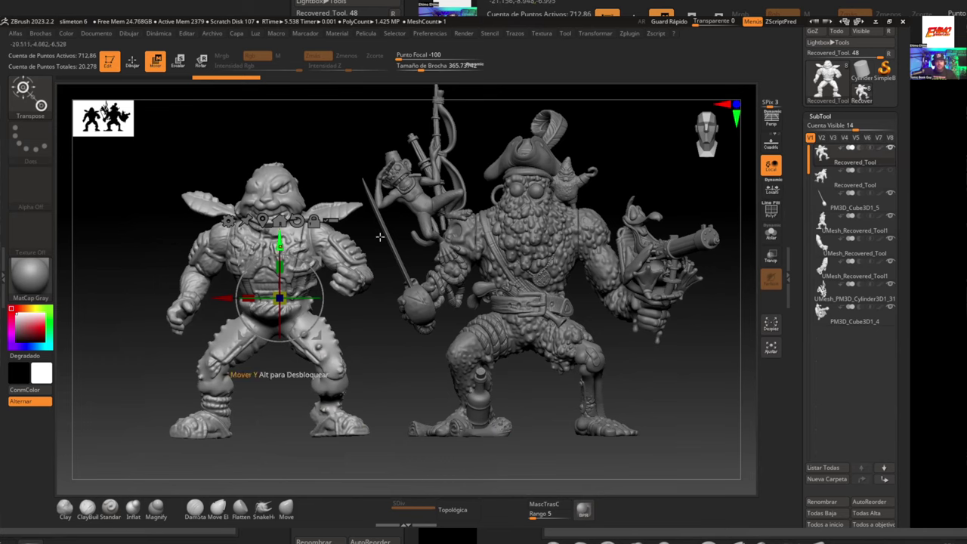
alt+click(529, 249)
Step: Examine the slime pirate as a whole figure and up close around the hat, bubbly beard and shoulder creature
mouse_move(643, 177)
alt+mouse_down()
mouse_move(581, 187)
mouse_move(587, 199)
alt+mouse_up()
key(q)
mouse_move(550, 434)
alt+mouse_down()
mouse_move(529, 405)
mouse_move(541, 421)
mouse_move(531, 442)
mouse_move(360, 438)
alt+mouse_up()
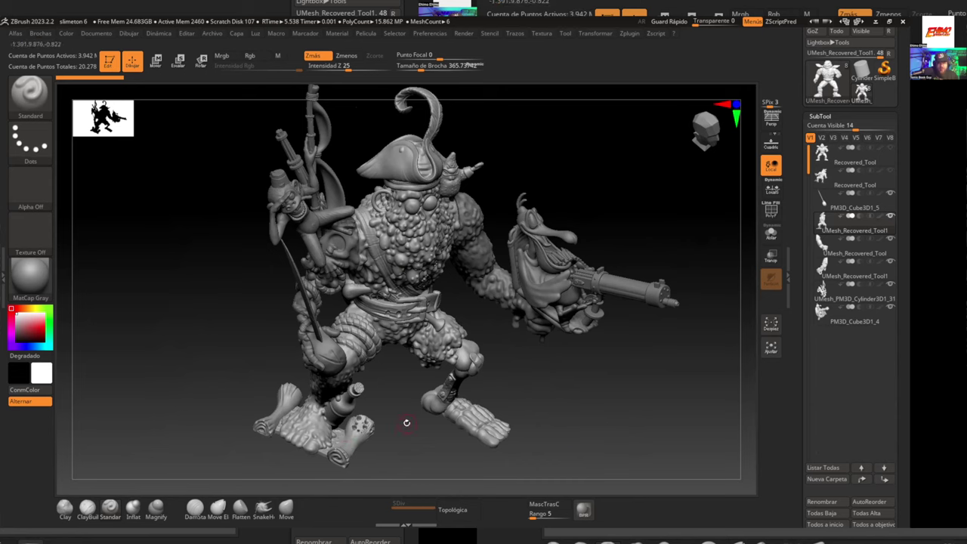
mouse_move(407, 422)
mouse_down()
mouse_move(512, 382)
mouse_move(499, 362)
mouse_up()
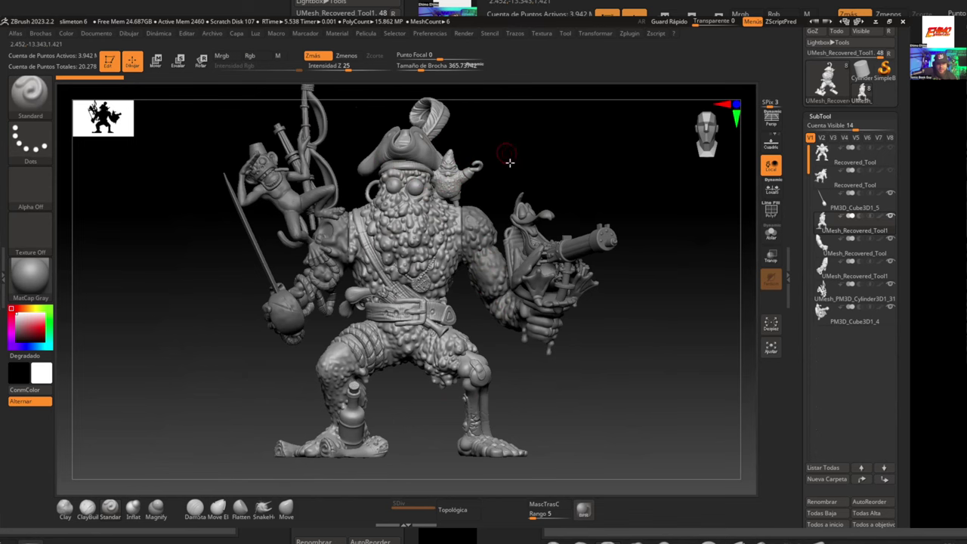
ctrl+right_drag(510, 162, 502, 284)
alt+right_drag(499, 333, 522, 348)
alt+drag(521, 347, 503, 389)
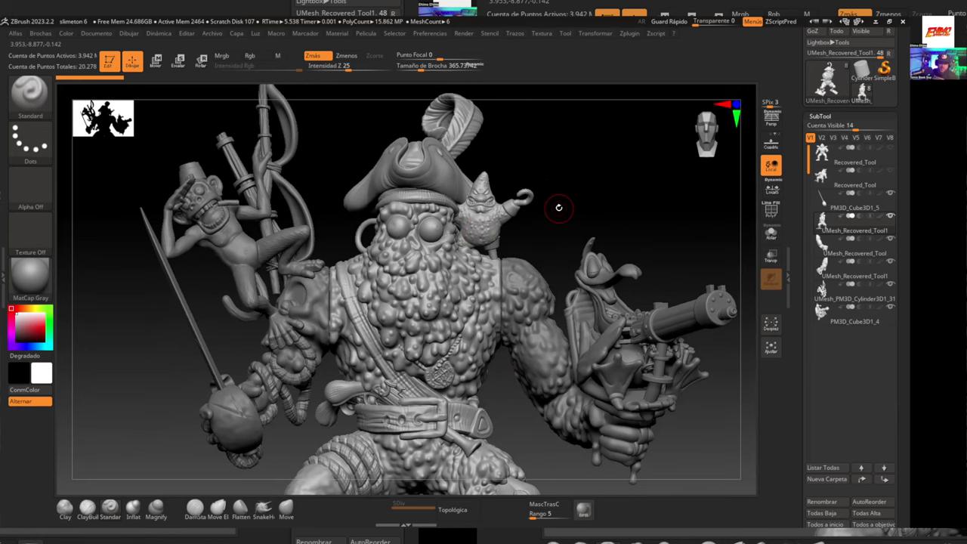
drag(558, 207, 540, 235)
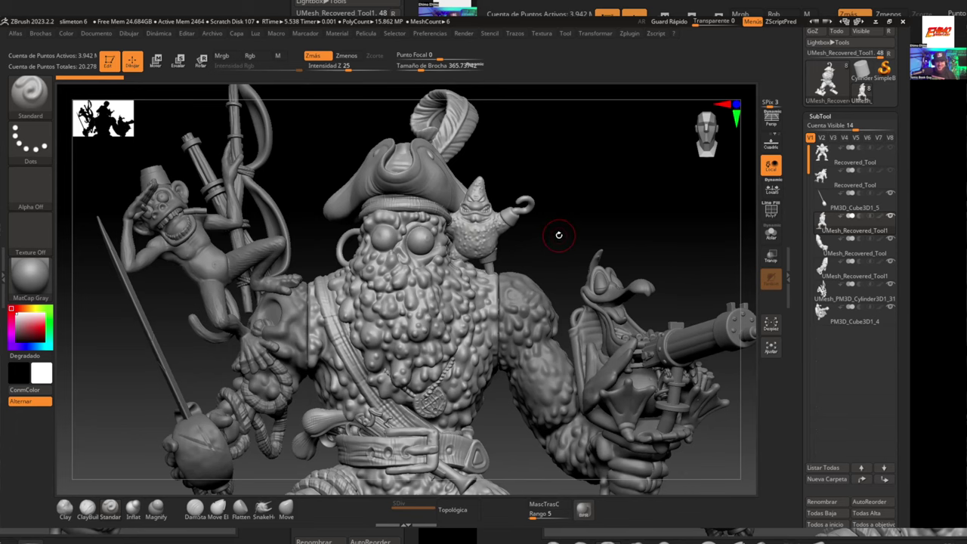
drag(558, 242, 554, 241)
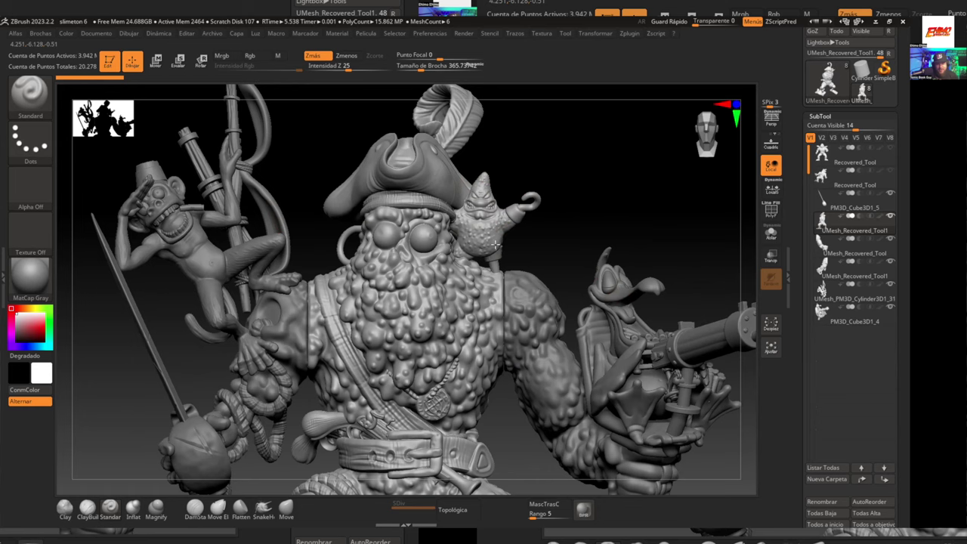
Step: Examine the long-beaked bird with the rotary gun in the pirate's hand from both sides
drag(496, 244, 635, 373)
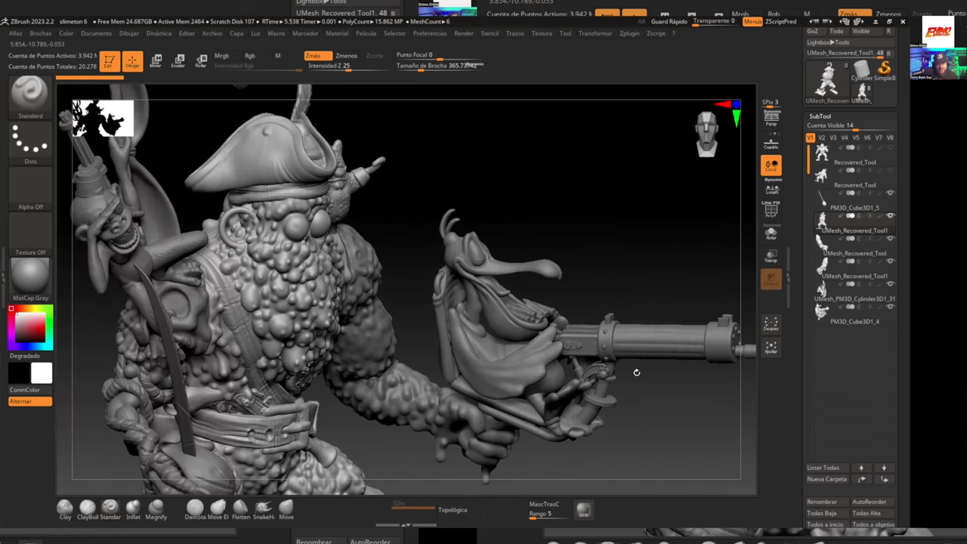
alt+drag(691, 441, 679, 290)
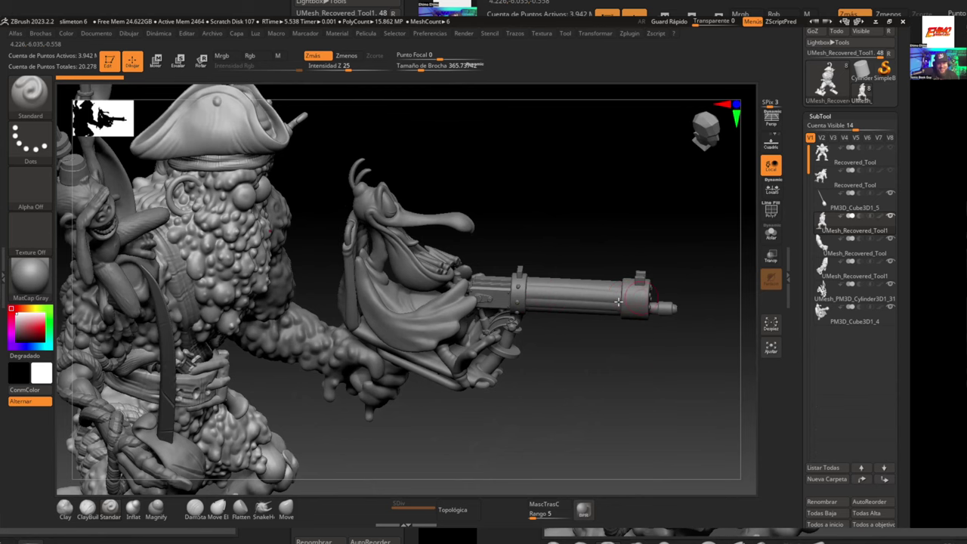
drag(626, 350, 269, 281)
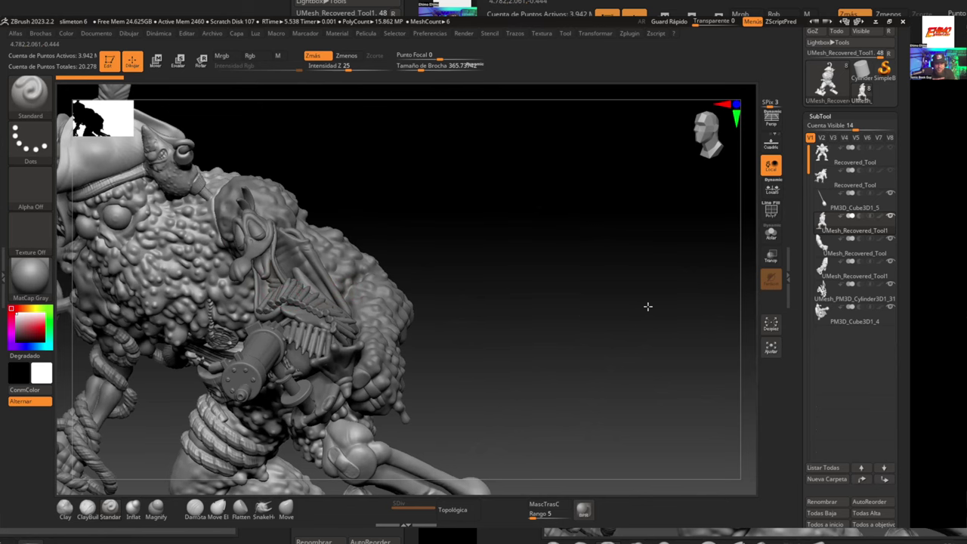
drag(647, 304, 529, 378)
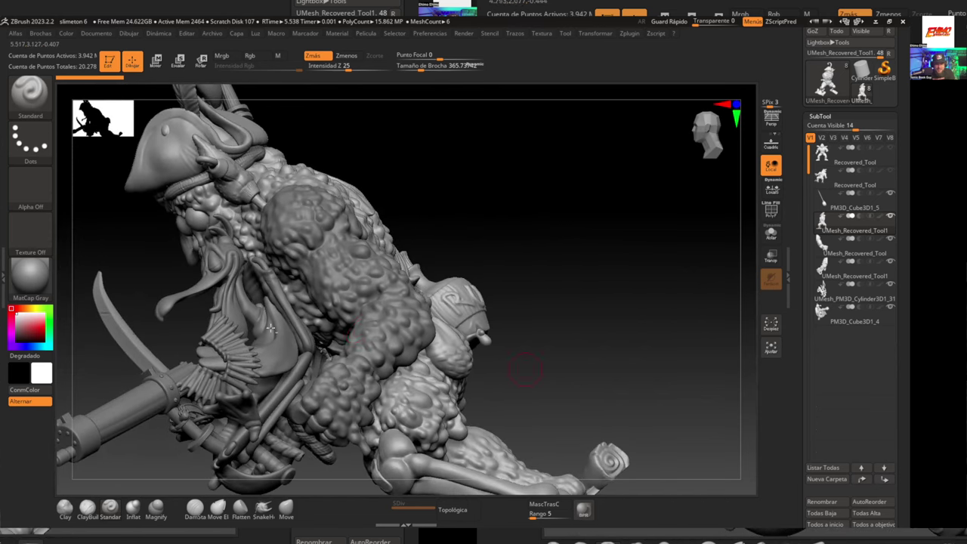
Step: Make the bird-and-gun piece PM3D_Cube3D1_4 the active subtool, isolate it with Solo and view it from several sides
alt+click(276, 352)
click(770, 232)
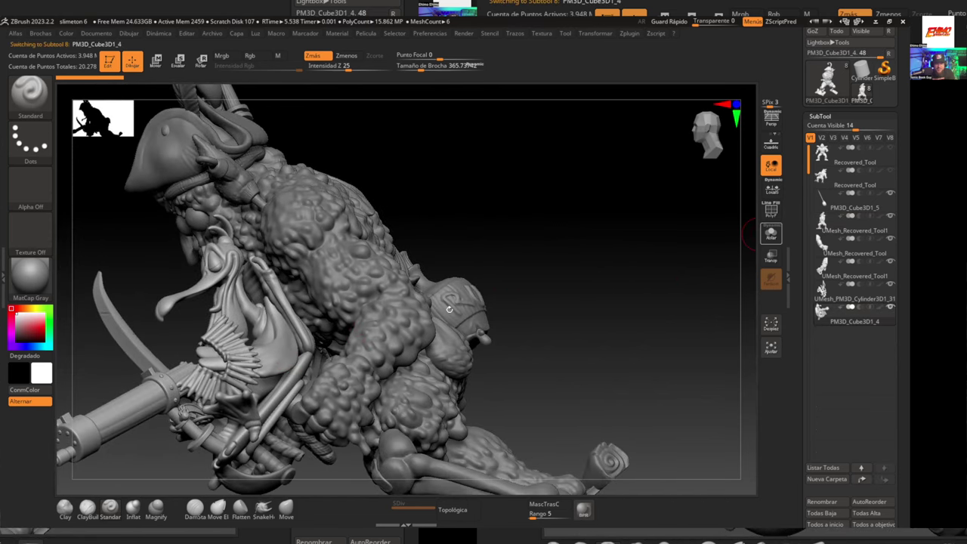
drag(511, 287, 559, 153)
drag(549, 241, 547, 281)
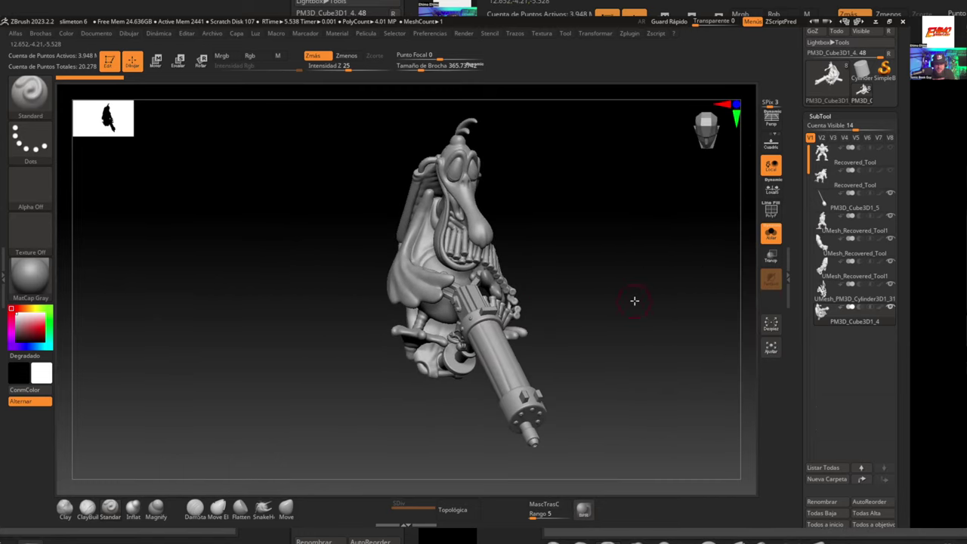
drag(635, 300, 651, 281)
drag(642, 249, 701, 321)
Step: Rotate the bird-and-gun piece so its barrel tilts upward, leave Solo and bring the monkey on the pirate's shoulder into close view
key(w)
mouse_move(394, 345)
mouse_down()
mouse_move(375, 353)
mouse_move(472, 306)
mouse_up()
key(q)
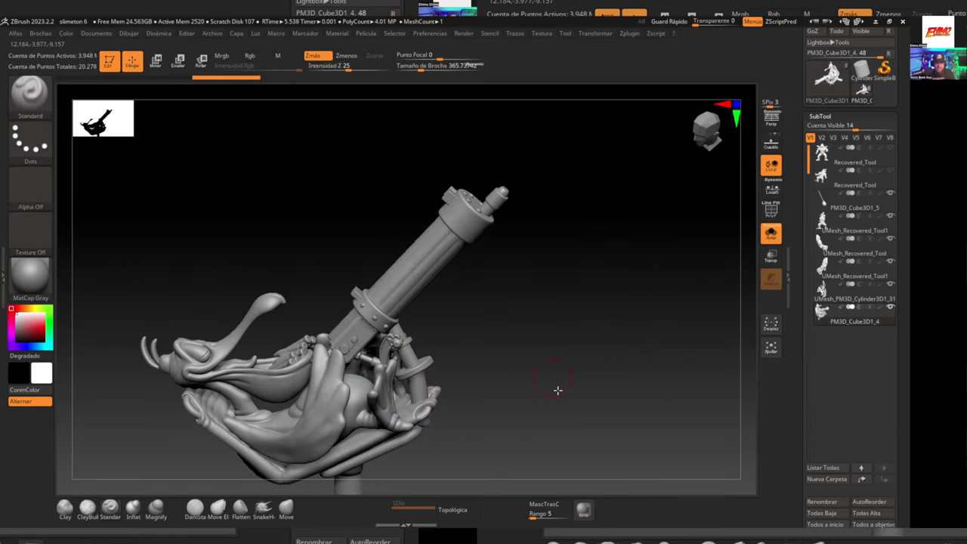
mouse_move(556, 389)
mouse_down()
mouse_move(561, 416)
mouse_move(610, 343)
mouse_move(589, 358)
mouse_move(637, 352)
mouse_move(593, 350)
mouse_move(618, 358)
mouse_move(656, 449)
mouse_move(703, 417)
mouse_move(673, 368)
mouse_move(667, 309)
mouse_move(685, 377)
mouse_move(733, 382)
mouse_move(582, 259)
mouse_move(540, 250)
mouse_move(356, 276)
mouse_move(541, 265)
mouse_move(421, 165)
mouse_up()
alt+drag(469, 232, 581, 268)
alt+drag(629, 227, 595, 187)
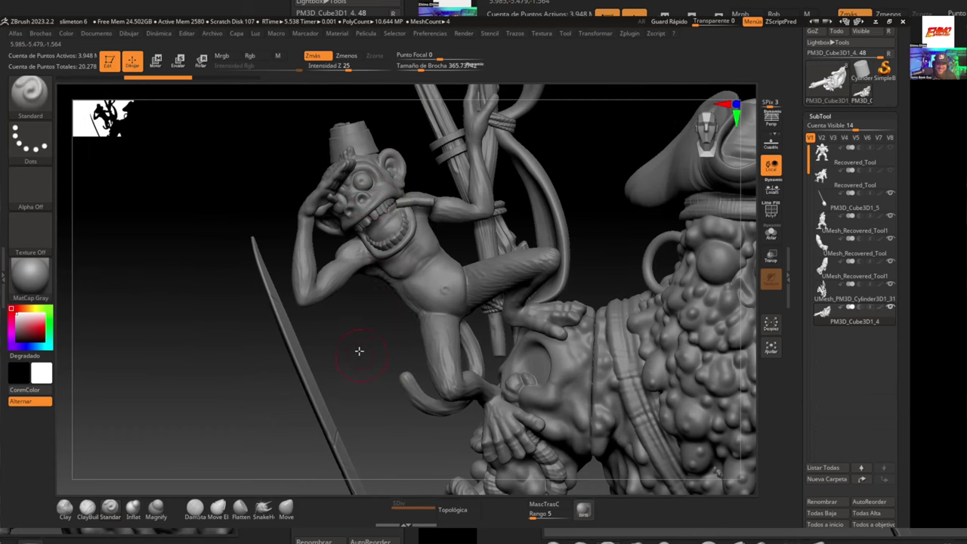
Step: Frame the whole pirate from the front and examine his torso, belt, rope-wrapped leg and raised gun piece
ctrl+right_drag(360, 321, 360, 416)
alt+drag(259, 362, 248, 344)
mouse_move(248, 344)
alt+right_down()
mouse_move(225, 341)
mouse_move(205, 285)
mouse_move(227, 311)
mouse_move(206, 330)
alt+right_up()
key(f)
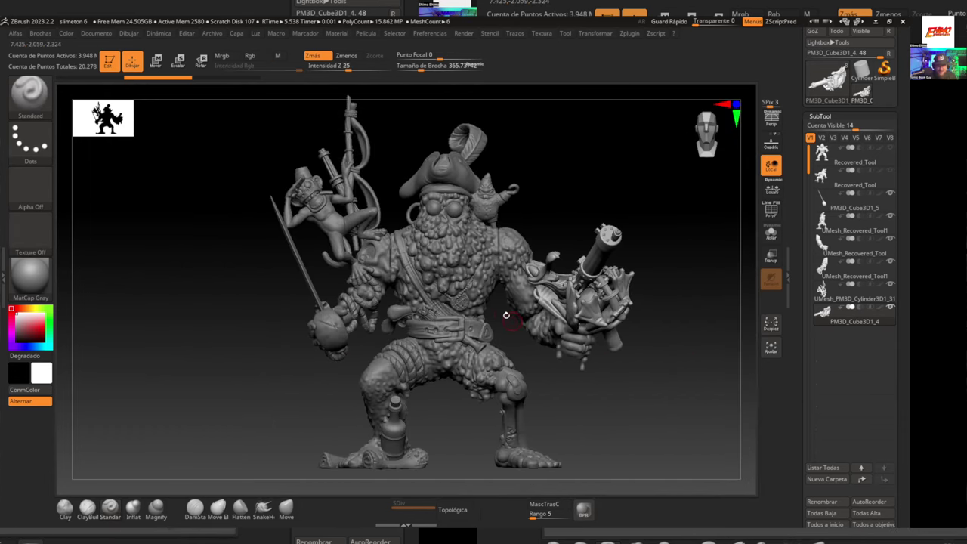
alt+right_drag(496, 317, 457, 375)
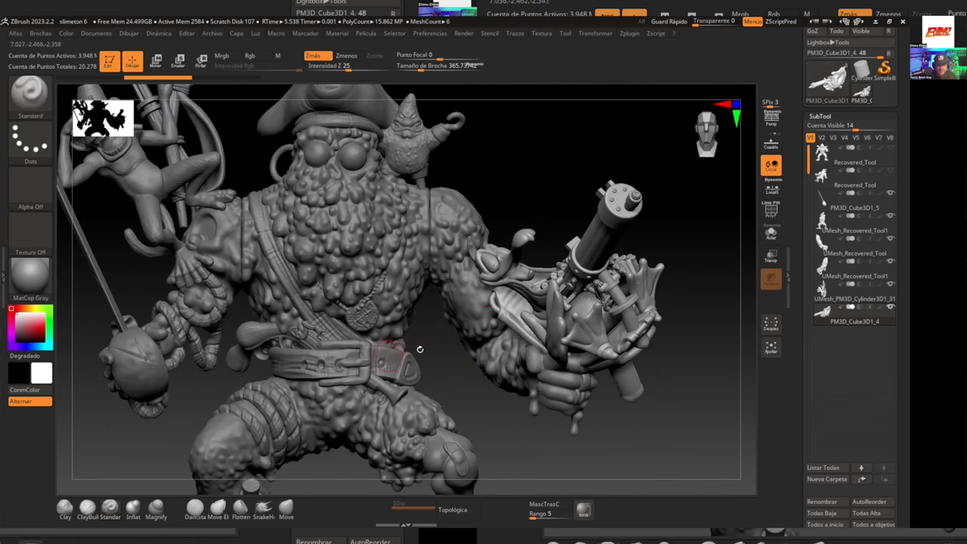
alt+right_drag(253, 410, 360, 393)
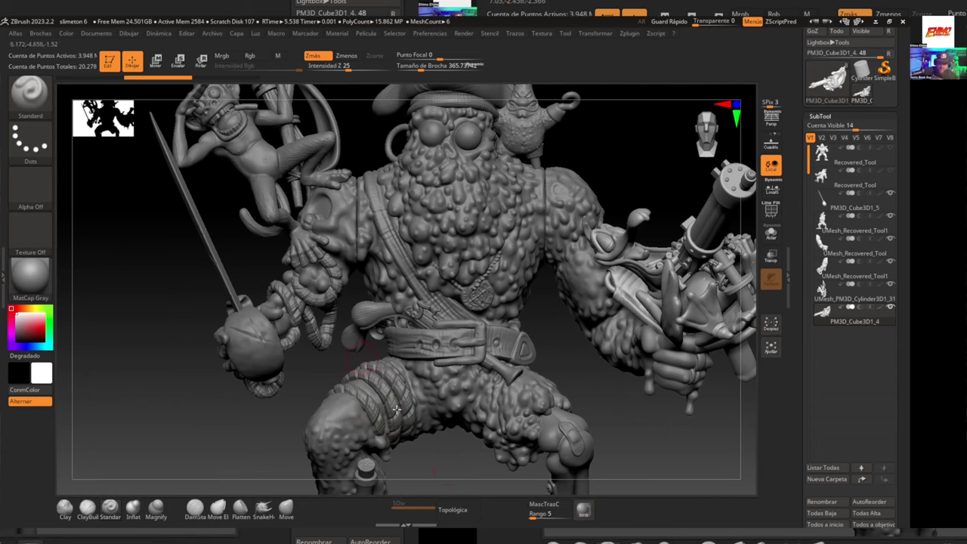
mouse_move(570, 370)
mouse_down()
mouse_move(582, 380)
mouse_move(606, 370)
mouse_move(612, 344)
mouse_move(662, 406)
mouse_move(654, 373)
mouse_move(666, 379)
mouse_move(582, 407)
mouse_up()
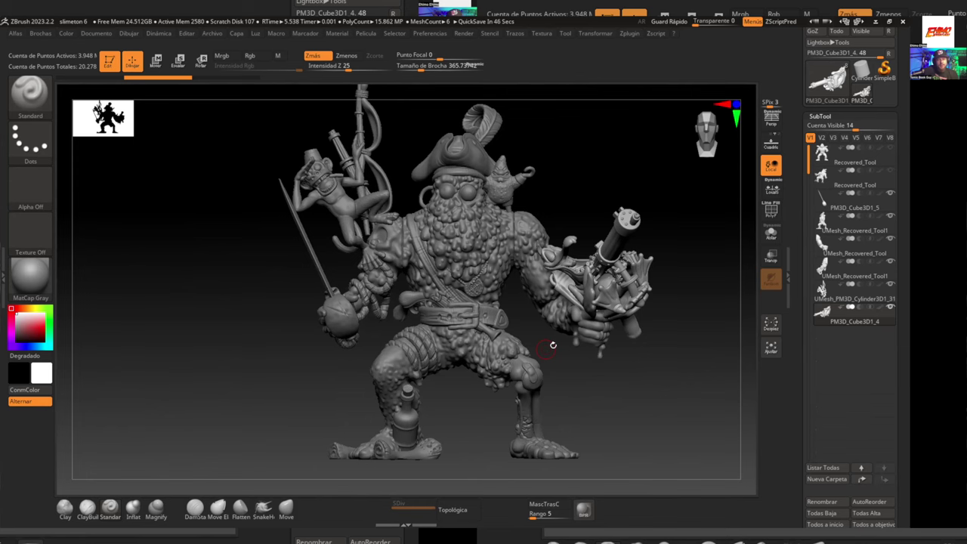
Step: Examine the pirate's monkey, bundled poles and sabre from the front and side, and frame the full figure from the front
ctrl+right_drag(604, 382, 594, 368)
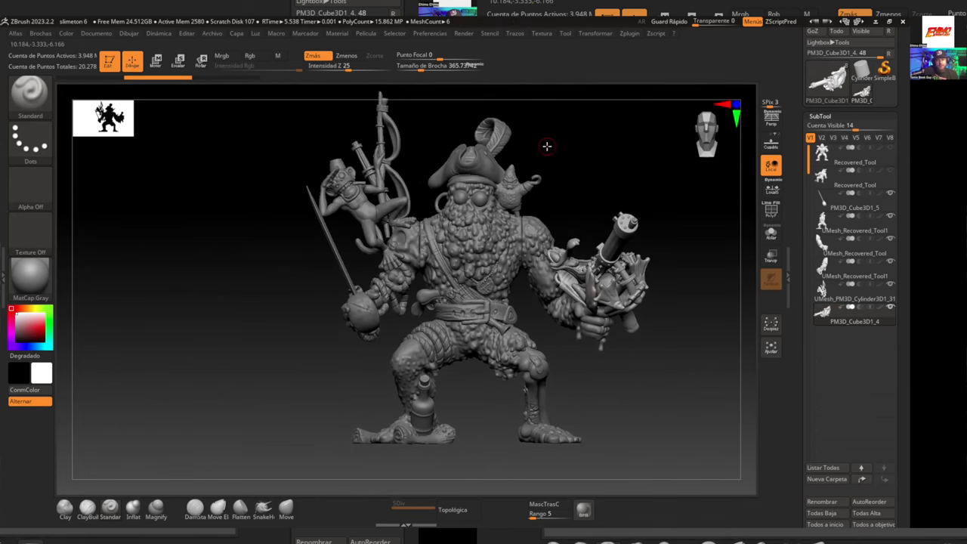
ctrl+right_drag(548, 146, 571, 193)
alt+right_drag(589, 264, 403, 189)
mouse_move(403, 188)
mouse_down()
mouse_move(453, 163)
mouse_move(458, 173)
mouse_move(390, 205)
mouse_up()
alt+right_drag(408, 187, 525, 224)
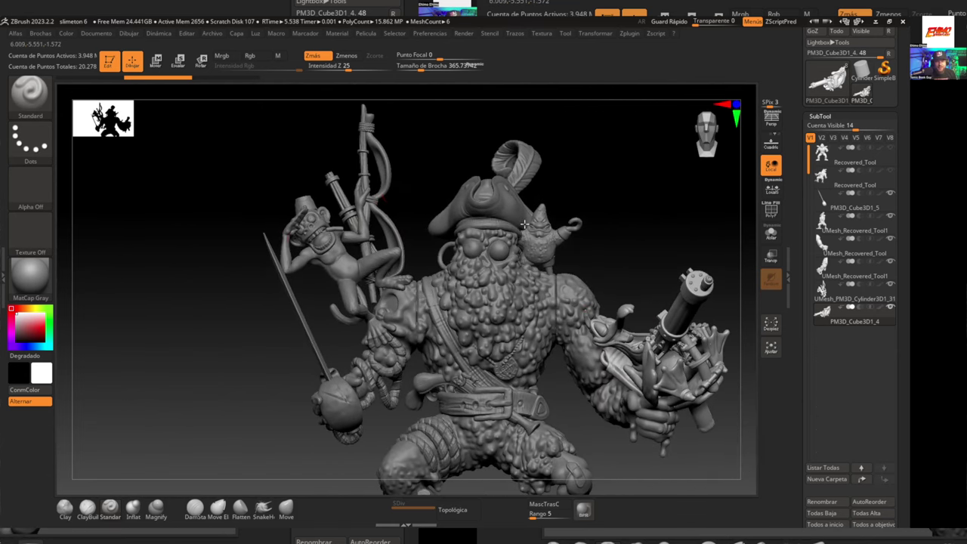
mouse_move(522, 226)
mouse_down()
mouse_move(524, 241)
mouse_move(500, 278)
mouse_move(355, 216)
mouse_up()
drag(367, 339, 384, 319)
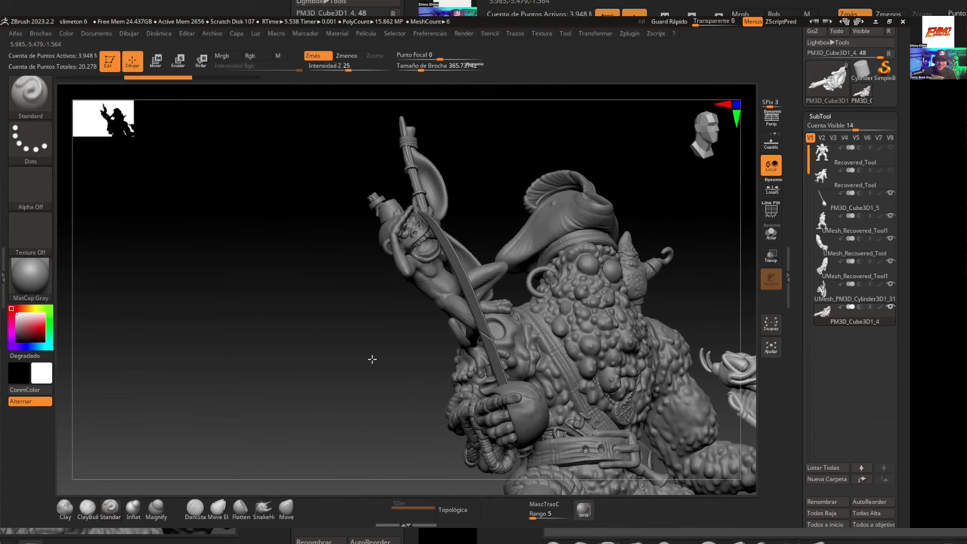
mouse_move(370, 358)
mouse_down()
mouse_move(397, 352)
mouse_move(438, 380)
mouse_move(308, 330)
mouse_move(112, 281)
mouse_up()
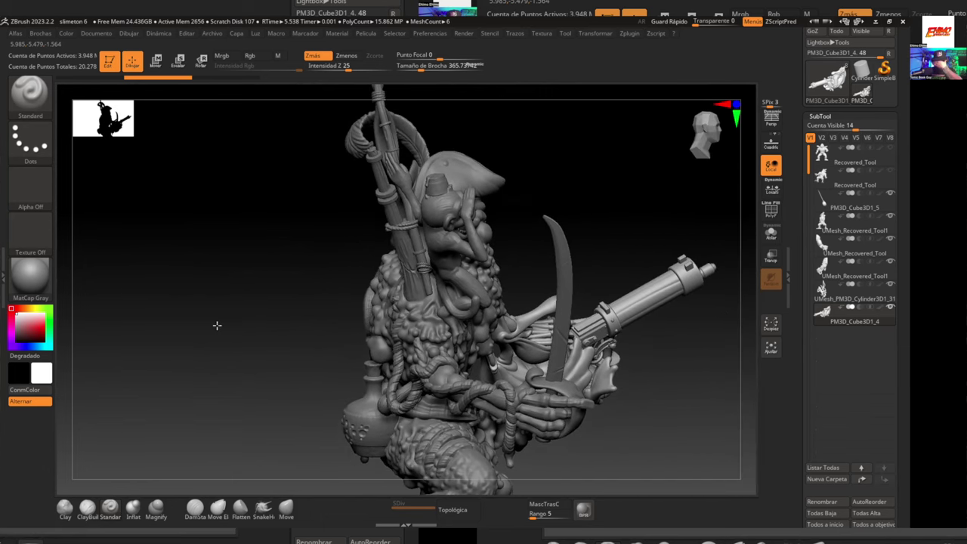
alt+drag(218, 325, 219, 256)
mouse_move(604, 416)
alt+mouse_down()
mouse_move(599, 384)
mouse_move(621, 390)
mouse_move(637, 456)
mouse_move(536, 351)
mouse_move(604, 355)
mouse_move(570, 368)
alt+mouse_up()
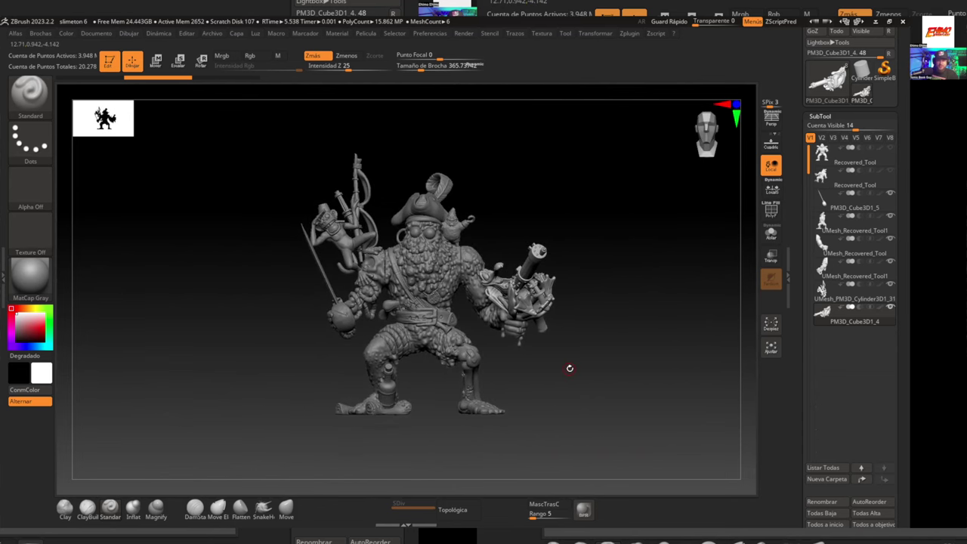